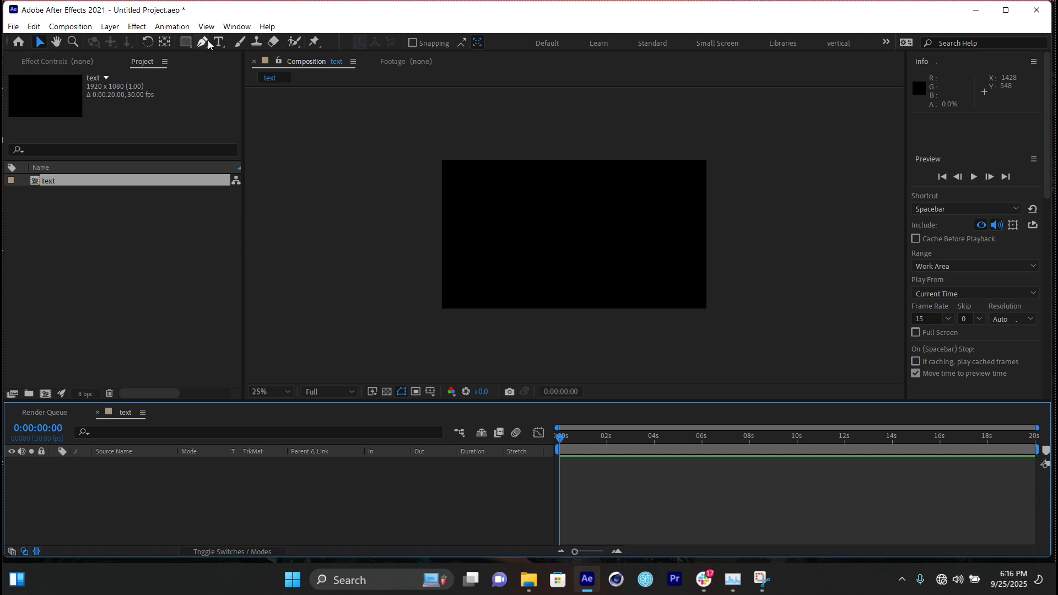
# Create a text layer reading "street" in the composition
pyautogui.click(218, 43)
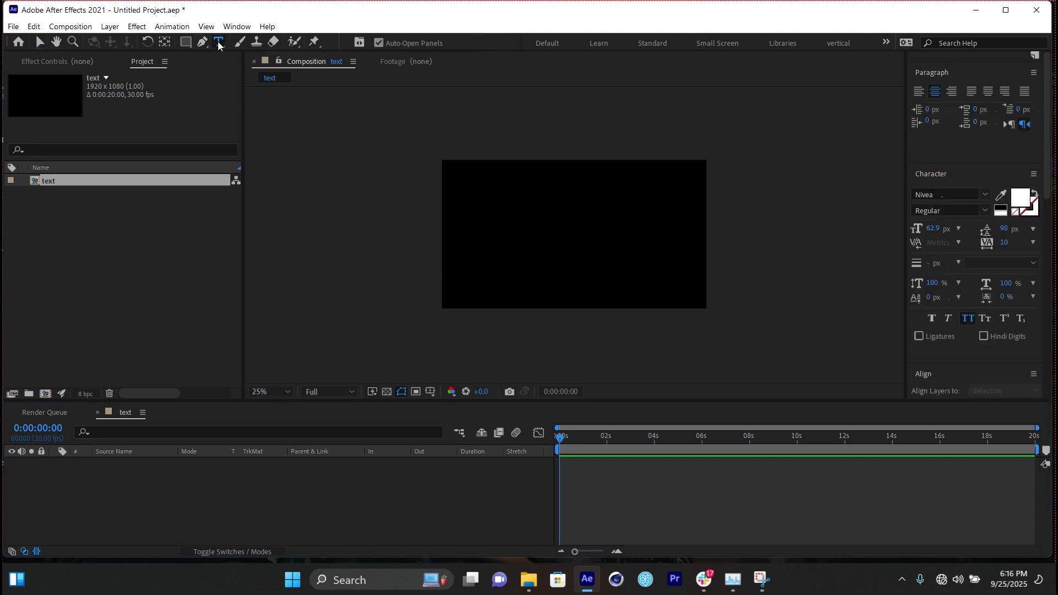
pyautogui.click(521, 228)
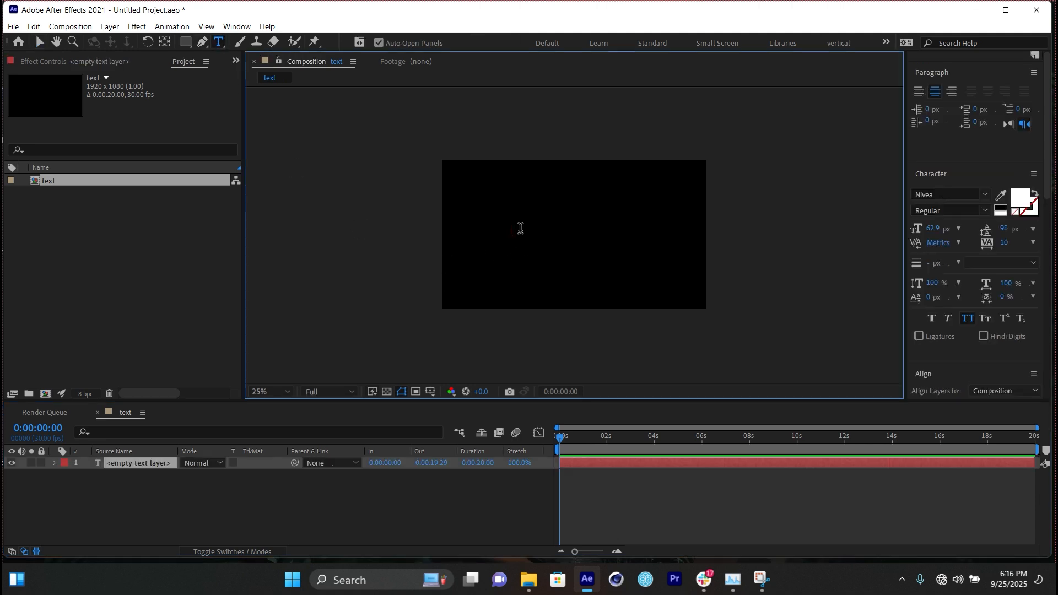
pyautogui.write('street')
pyautogui.click(40, 43)
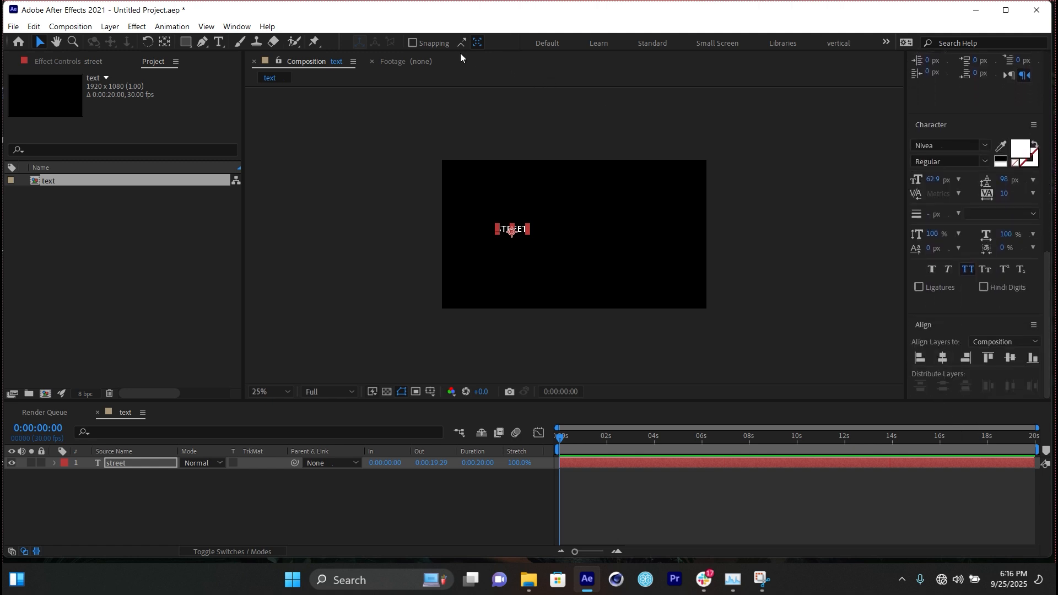
# Centre the street text layer horizontally and vertically in the composition
pyautogui.click(237, 27)
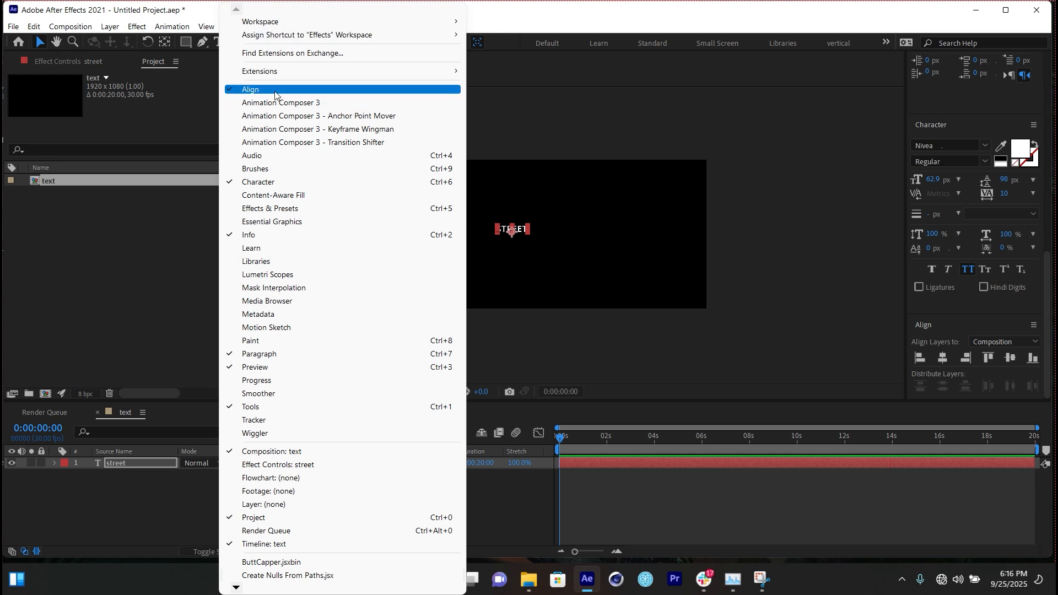
pyautogui.click(119, 489)
pyautogui.click(124, 465)
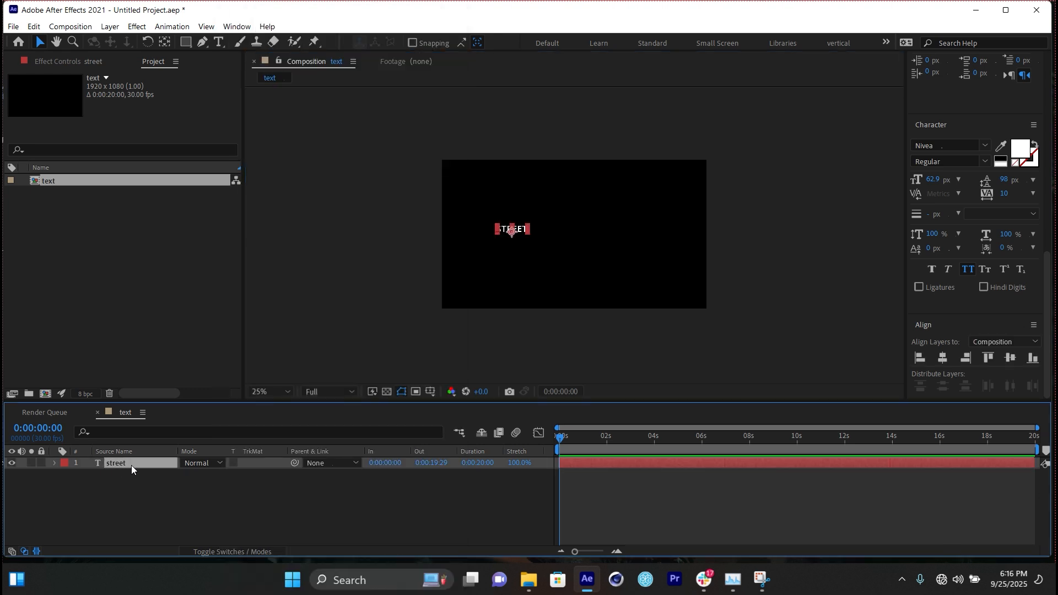
pyautogui.click(942, 358)
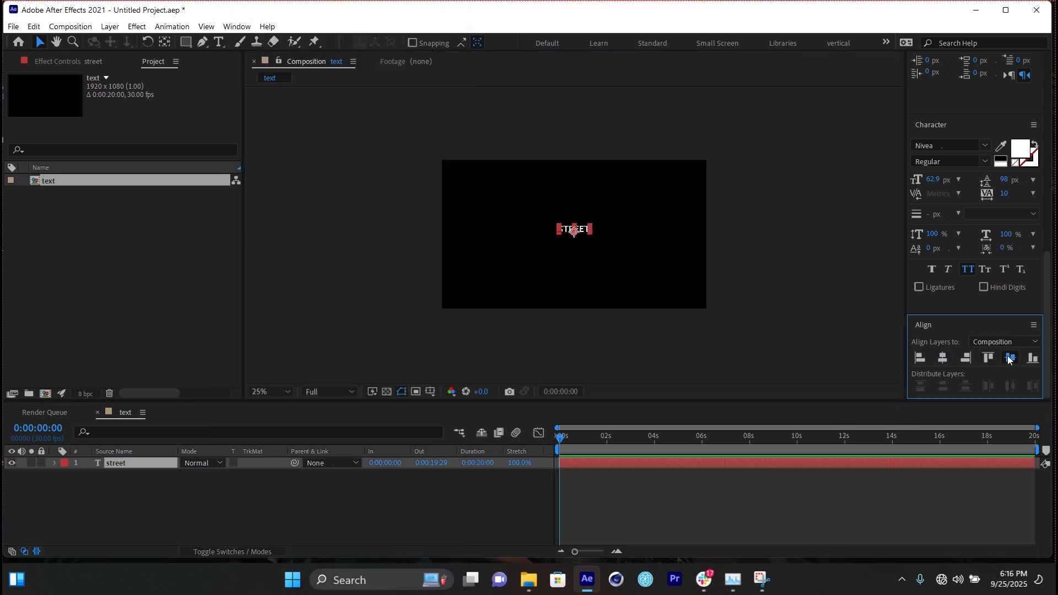
pyautogui.click(1010, 358)
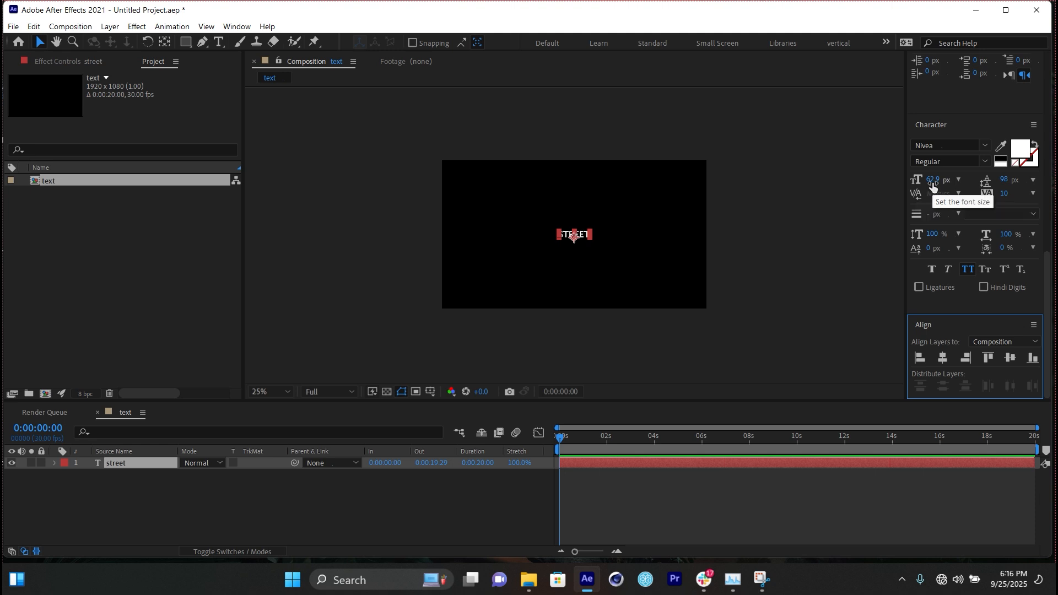
# Enlarge the street text to 223 px and set its font to Base Neue Trial Bold
pyautogui.moveTo(932, 180); pyautogui.dragTo(984, 160)
pyautogui.click(948, 144)
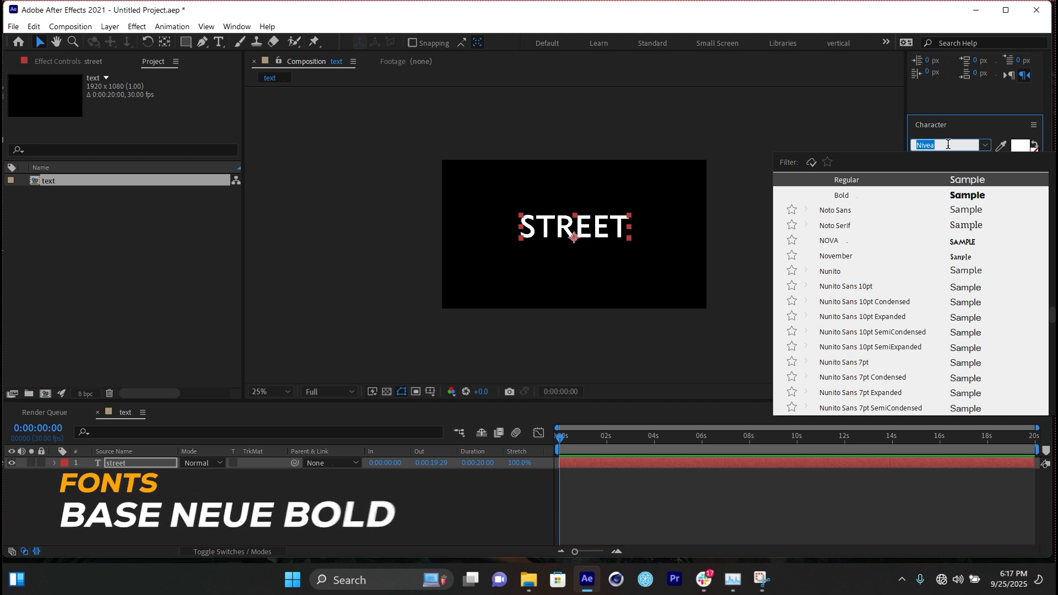
pyautogui.write('base')
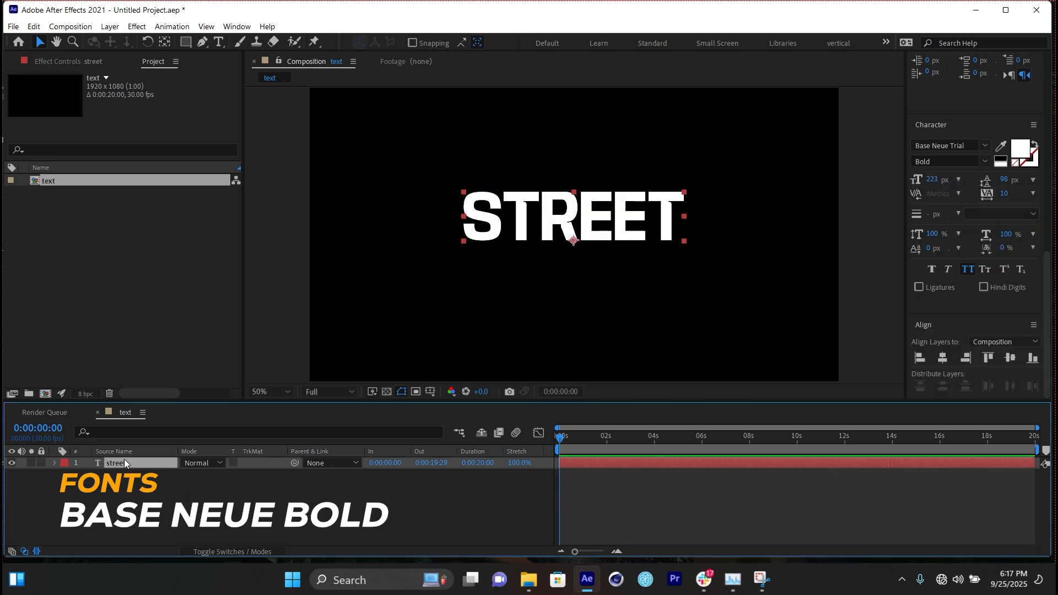
# Duplicate the street layer as a second line below, change its text to "skills" and enlarge it to 246 px
pyautogui.hotkey('ctrl', 'd')
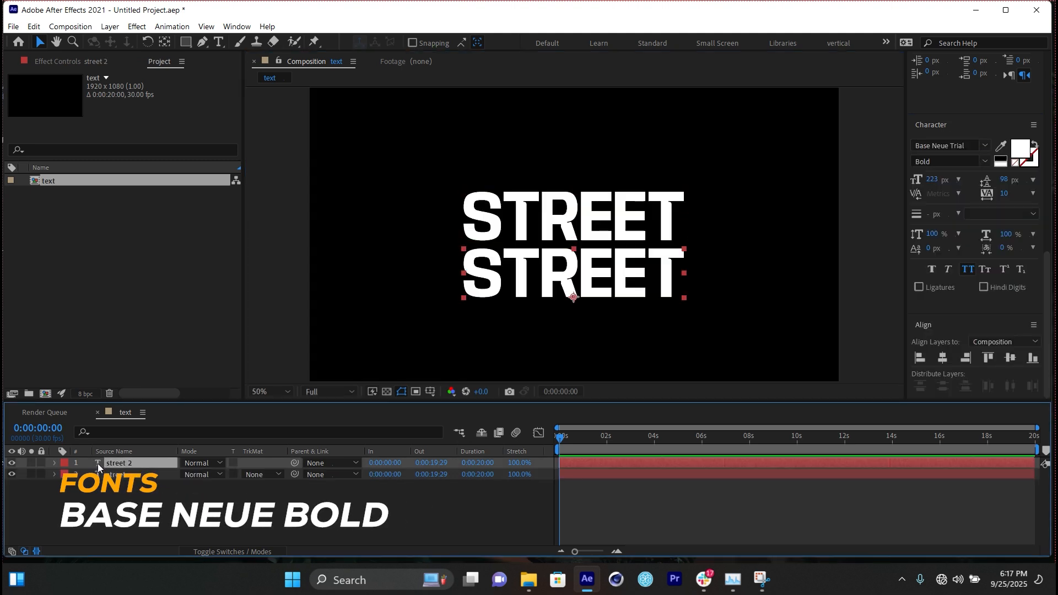
pyautogui.doubleClick(97, 464)
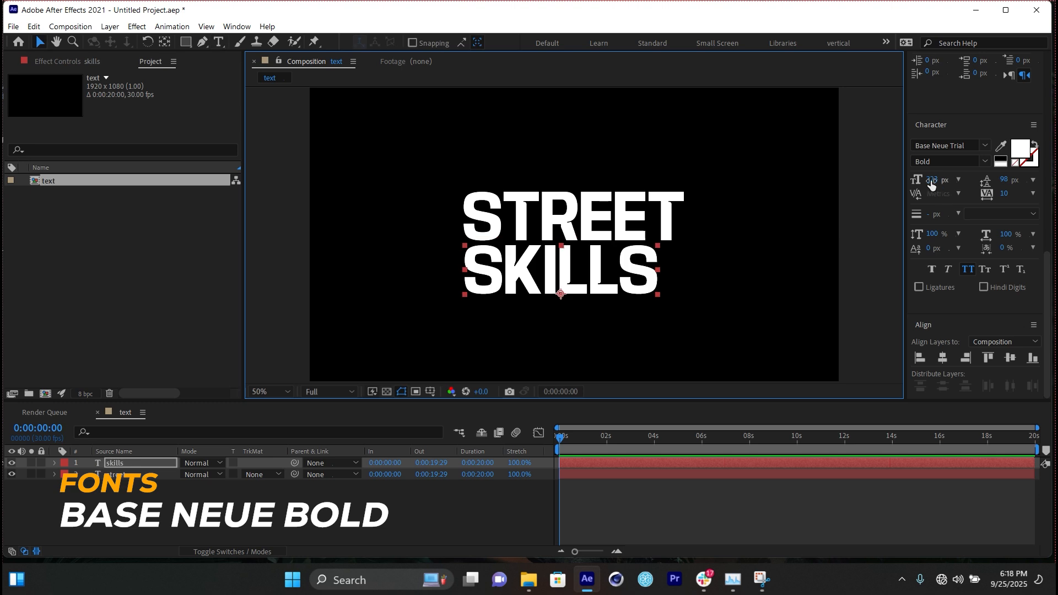
pyautogui.moveTo(931, 181); pyautogui.dragTo(1026, 130)
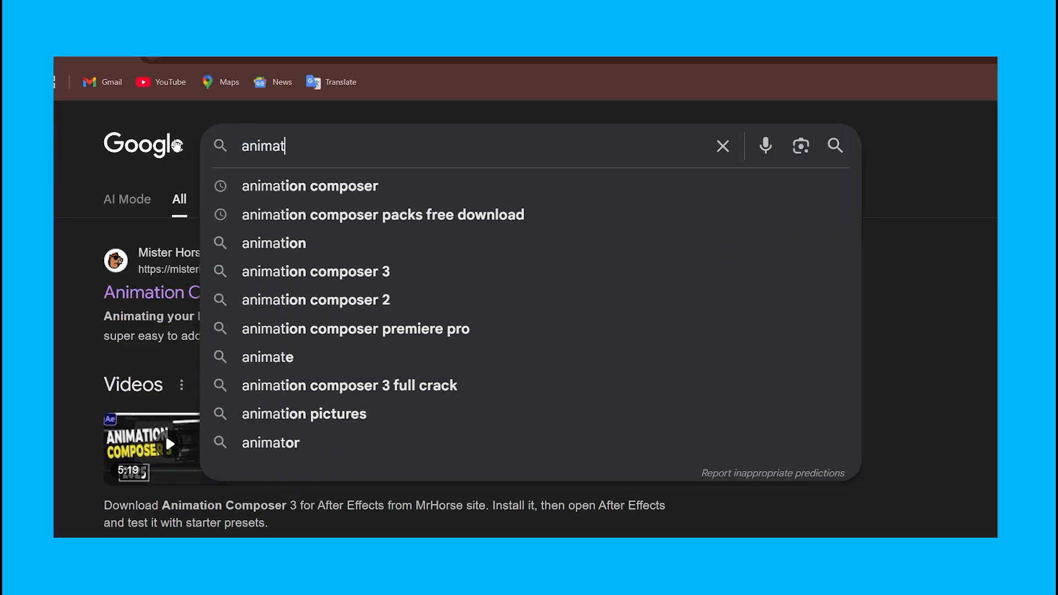
# Switch to the web browser, search Google for Animation Composer and look through the plug-in's Mister Horse page
pyautogui.write('tio composer')
pyautogui.press('Return')
pyautogui.click(200, 359)
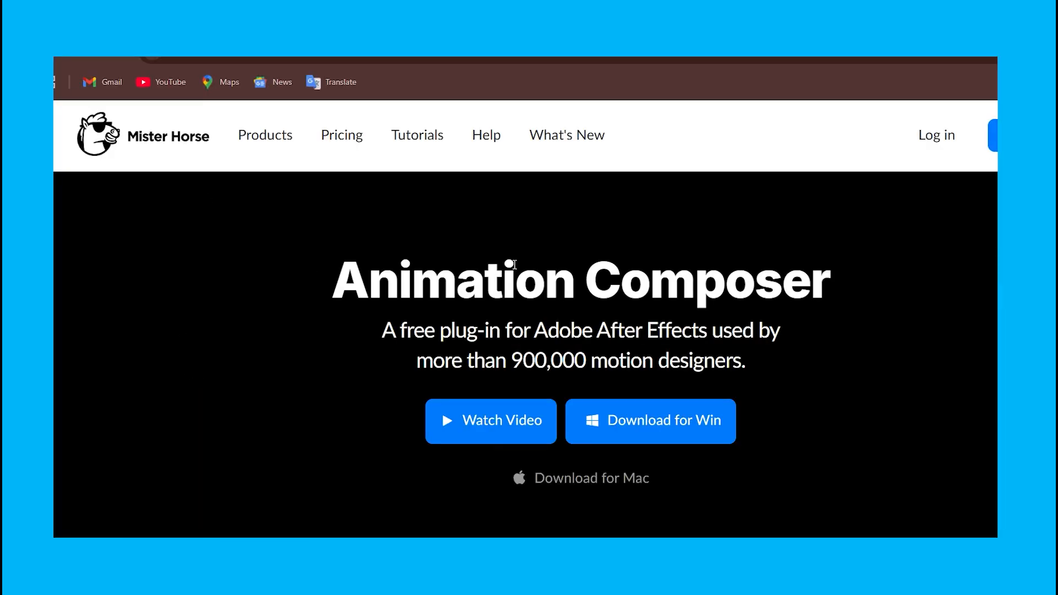
pyautogui.scroll(-8, 604, 397)
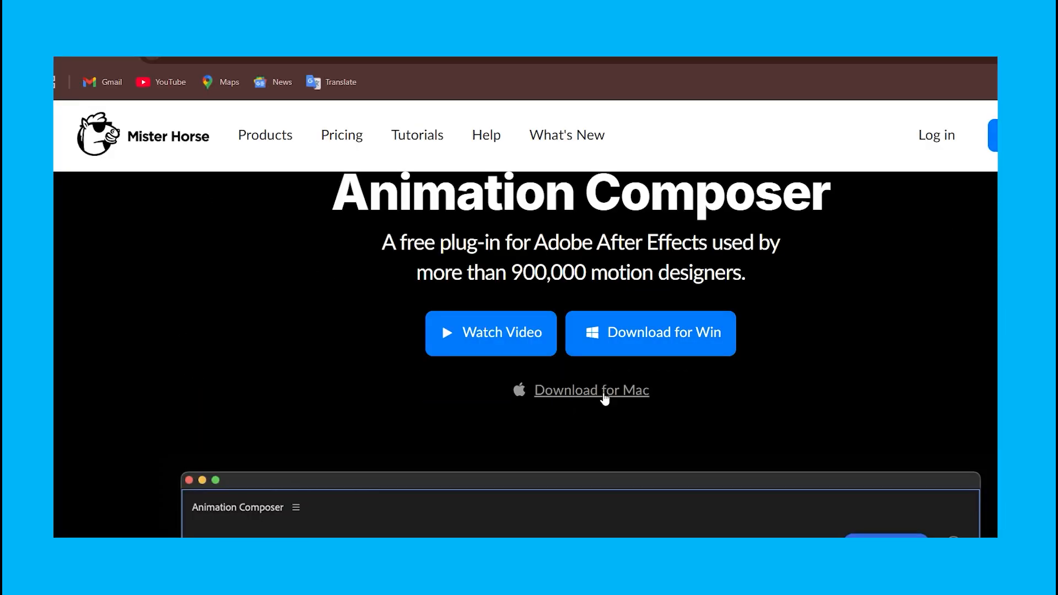
pyautogui.scroll(-5, 431, 383)
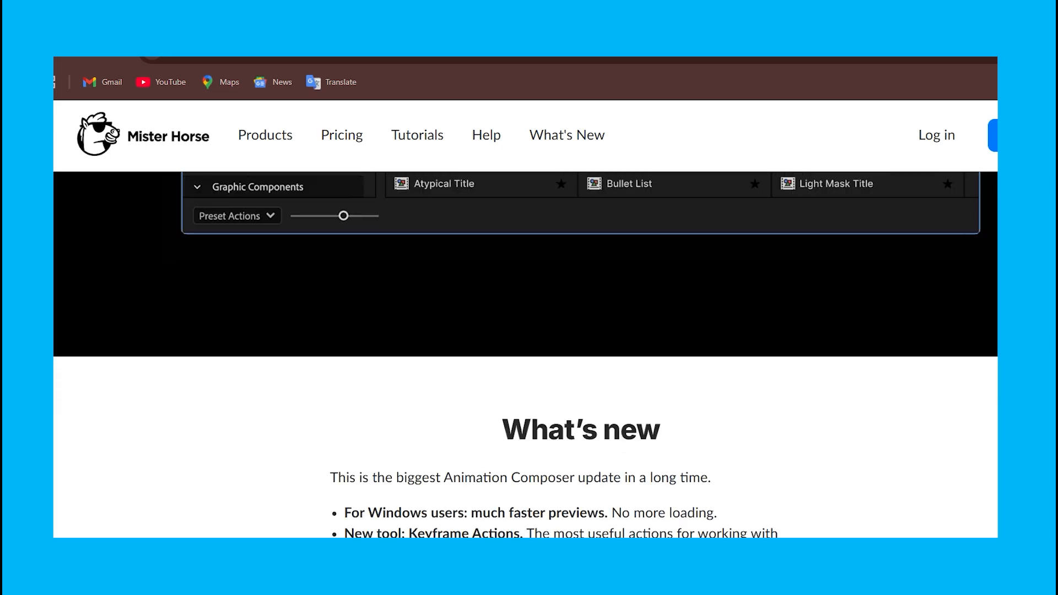
pyautogui.scroll(12, 431, 384)
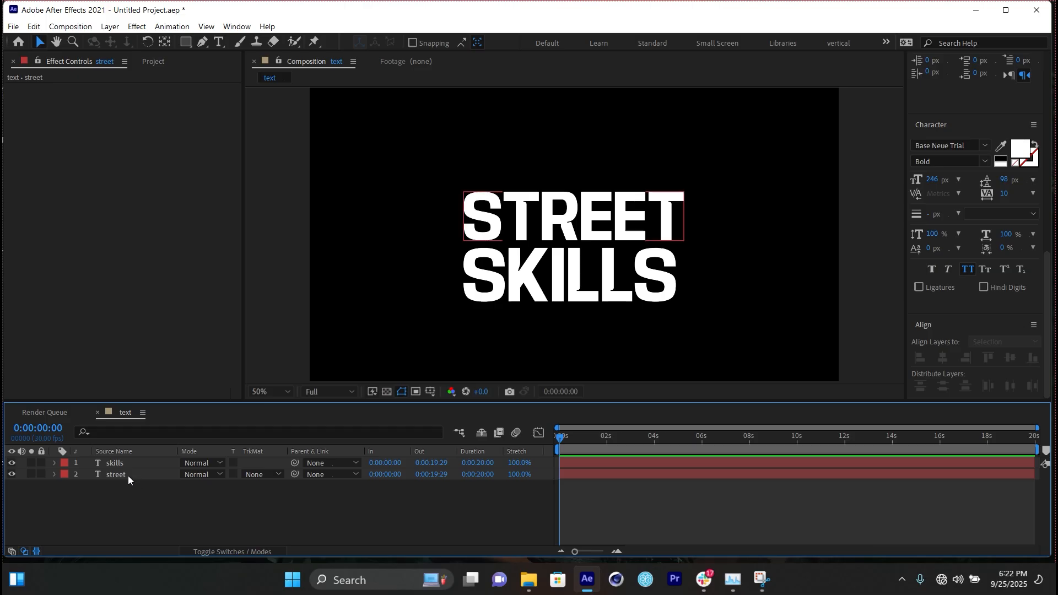
# Switch to After Effects, apply Animation Composer's Overshoot Scale & Tracking Characters preset, Top variant, to the street layer and play it
pyautogui.click(130, 475)
pyautogui.click(236, 26)
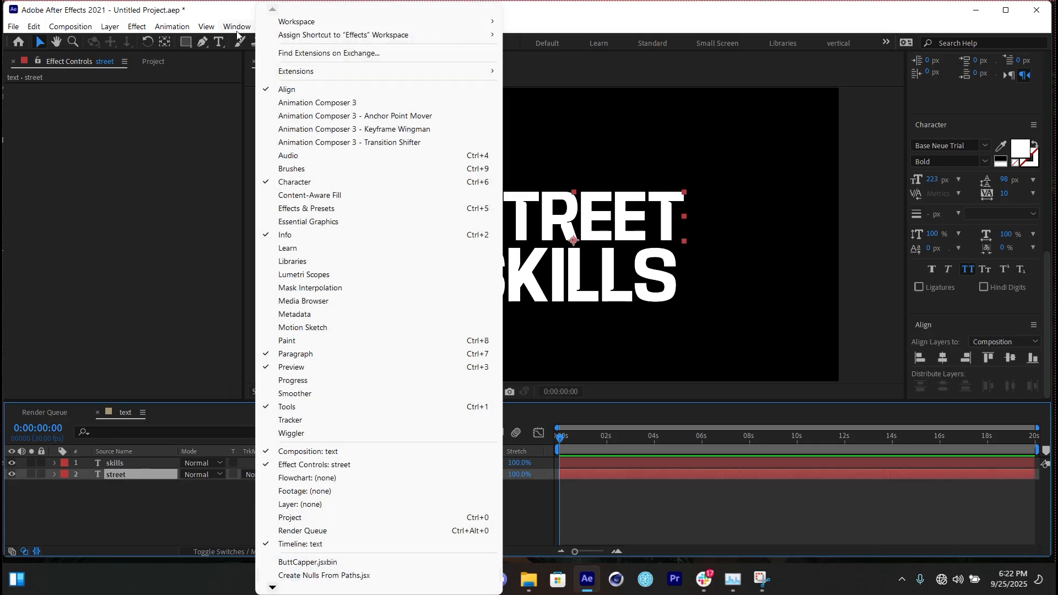
pyautogui.click(309, 103)
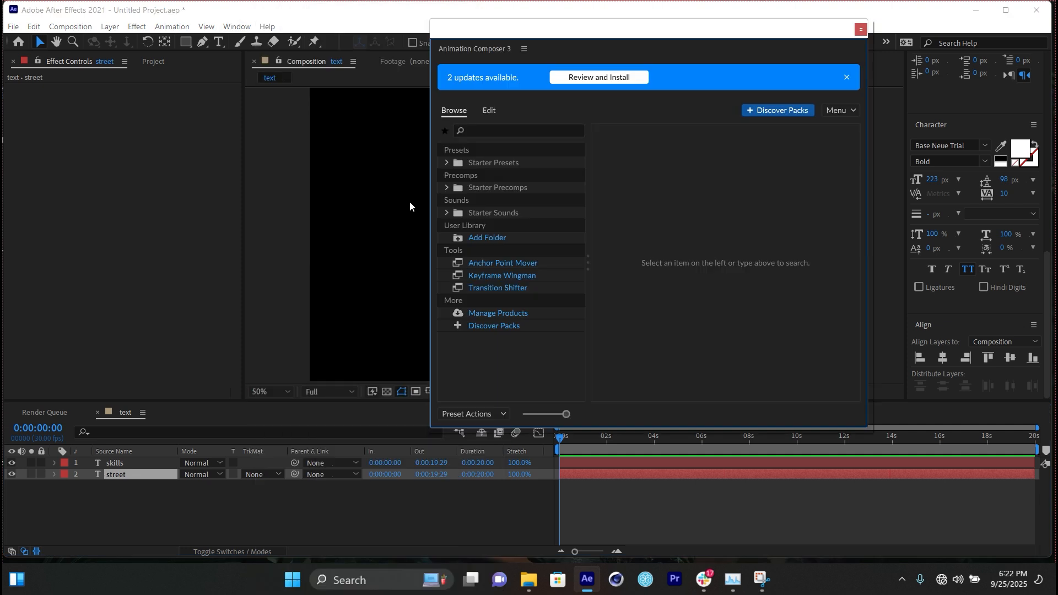
pyautogui.click(447, 164)
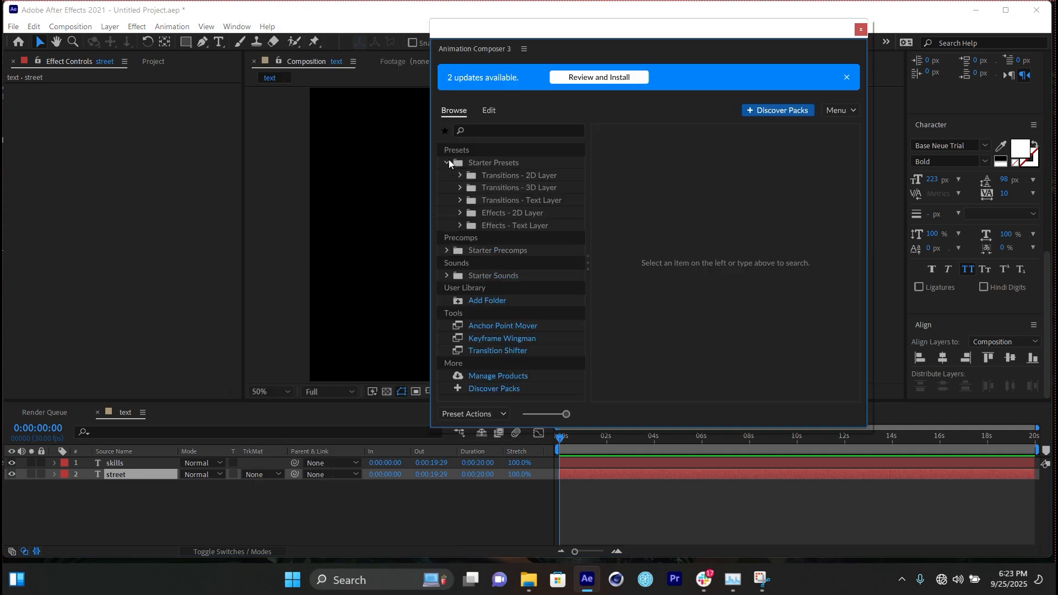
pyautogui.click(460, 201)
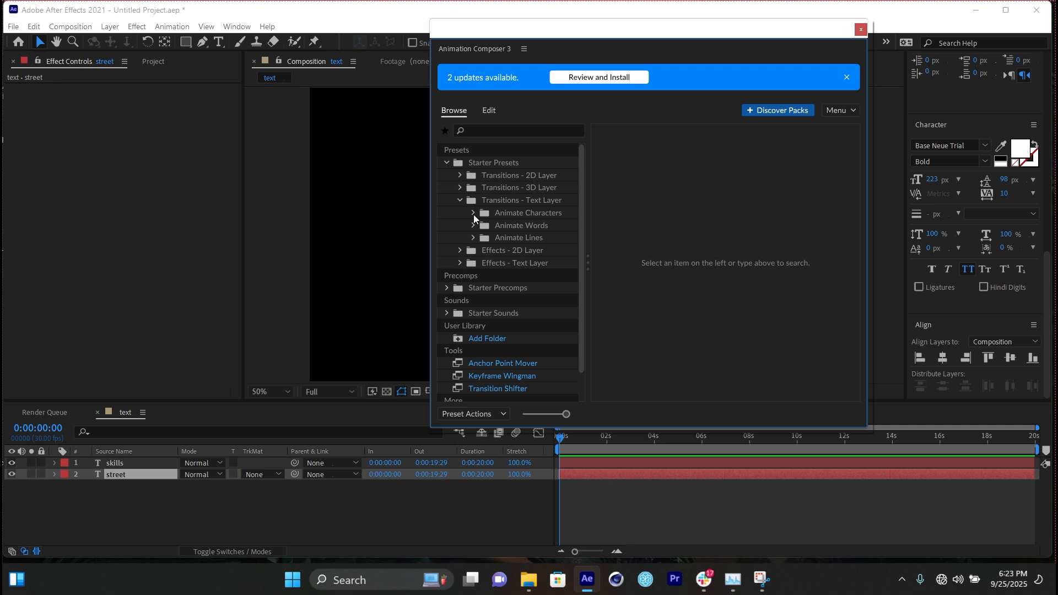
pyautogui.click(473, 214)
pyautogui.click(536, 274)
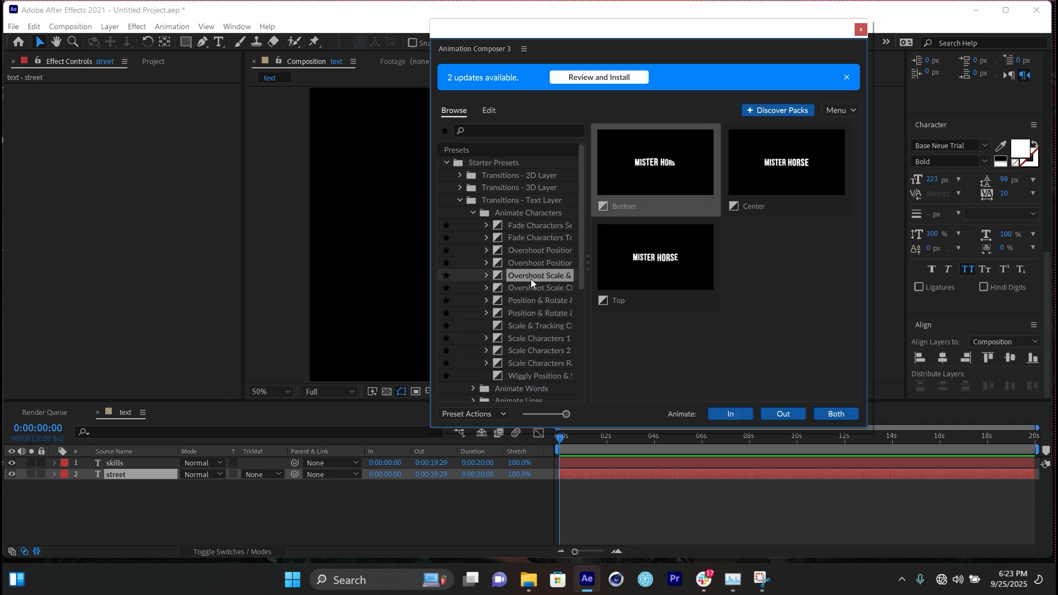
pyautogui.doubleClick(661, 262)
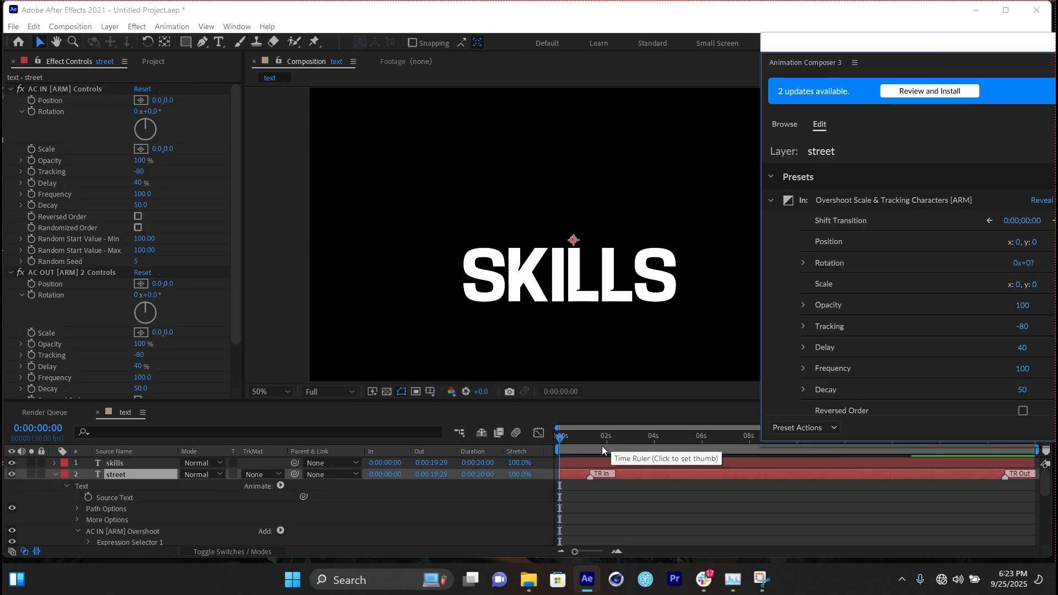
pyautogui.click(579, 409)
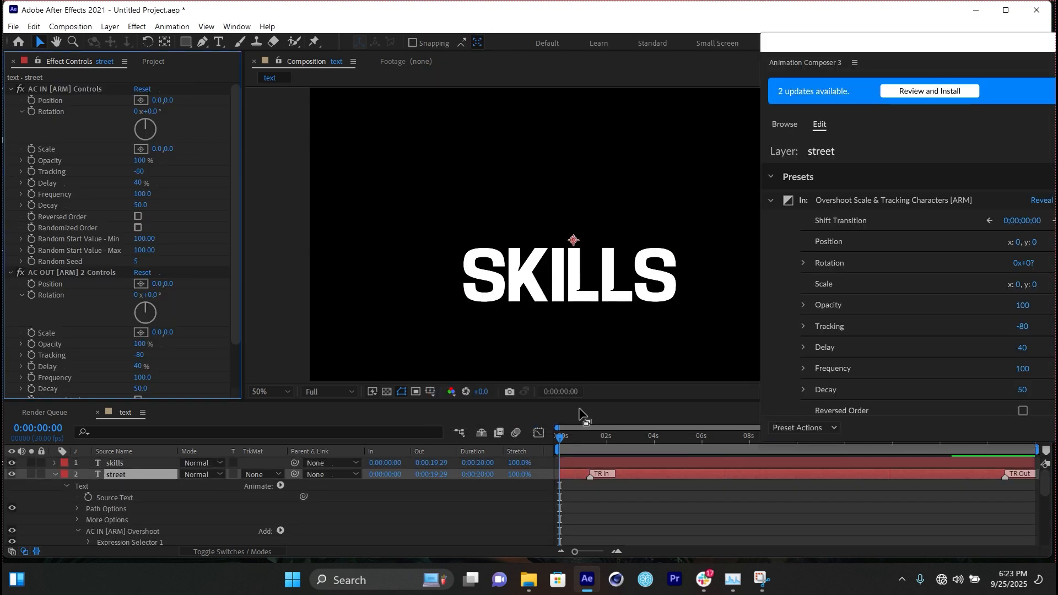
pyautogui.press('space')
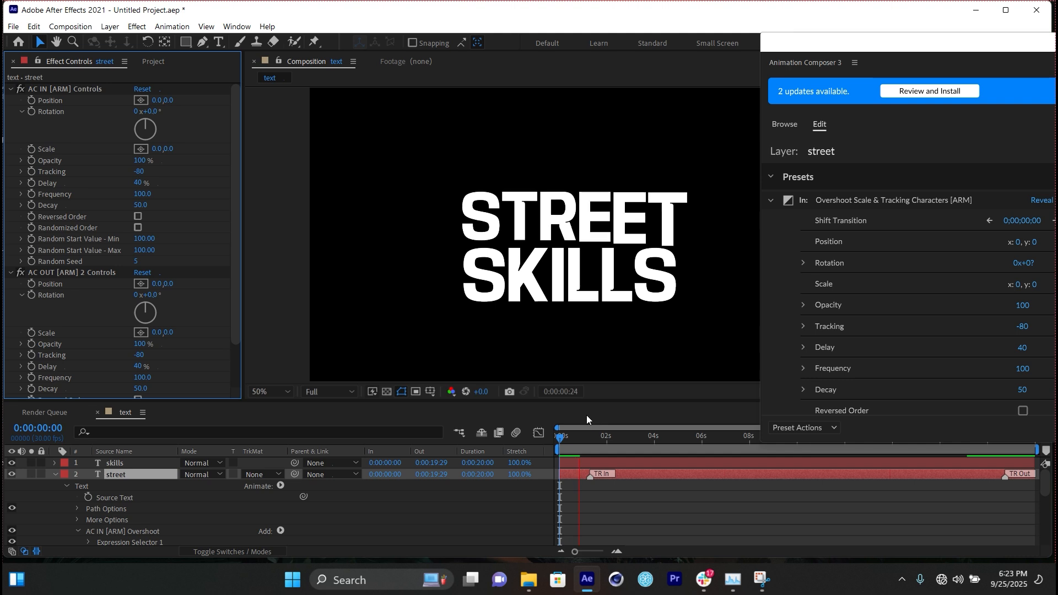
# Apply the Bottom variant of Overshoot Scale & Tracking Characters to the skills layer and play both lines from the start
pyautogui.click(146, 468)
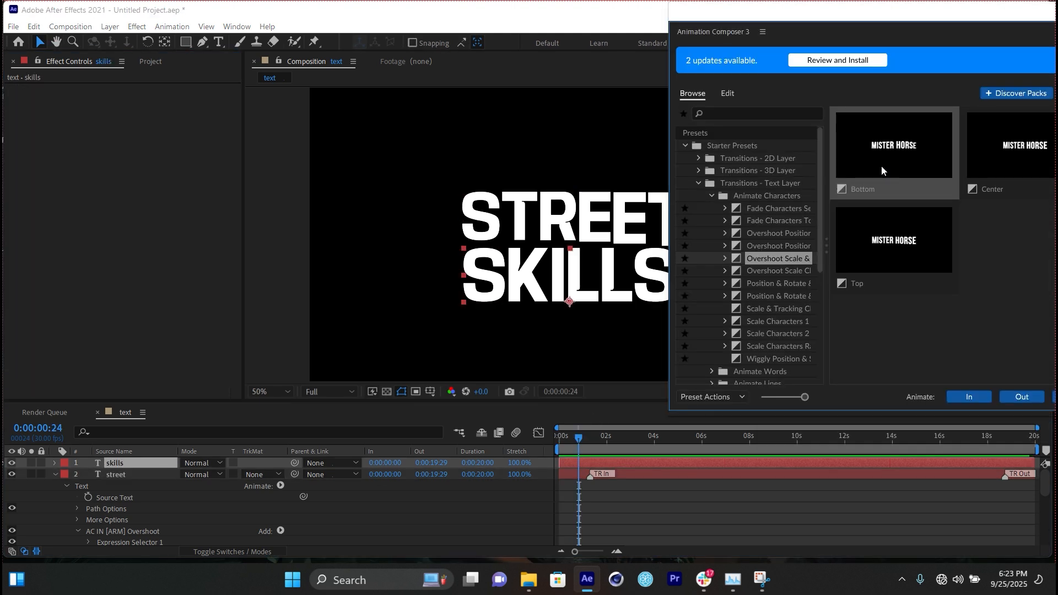
pyautogui.doubleClick(882, 166)
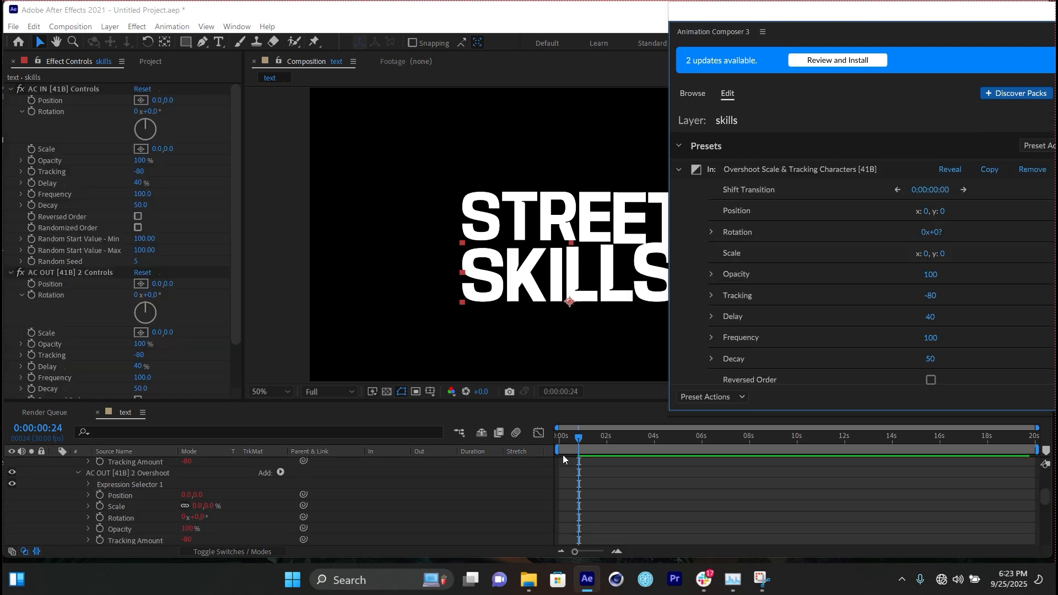
pyautogui.moveTo(577, 443); pyautogui.dragTo(511, 448)
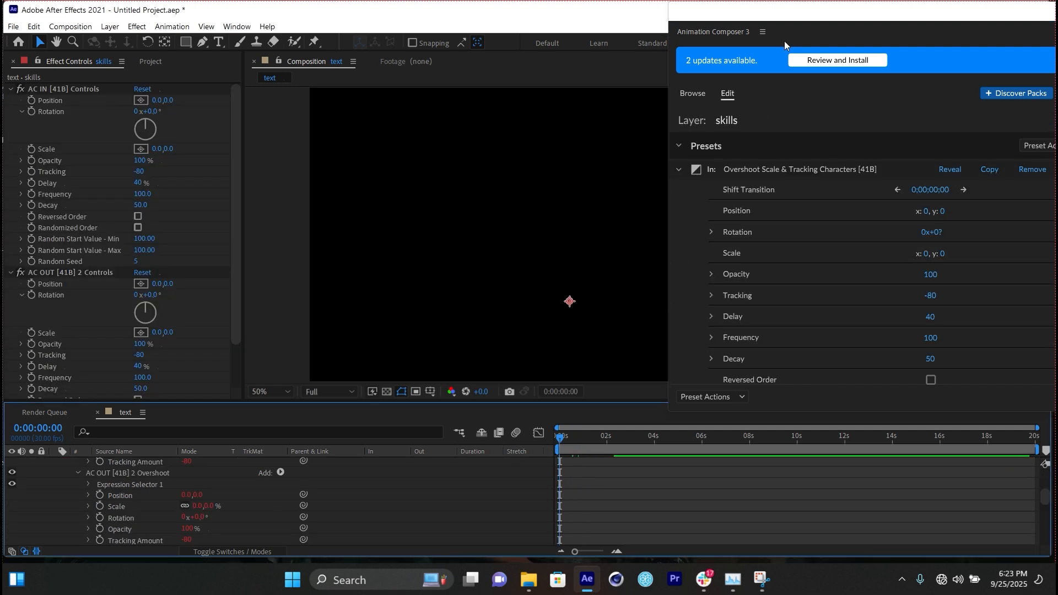
pyautogui.moveTo(785, 40); pyautogui.dragTo(995, 52)
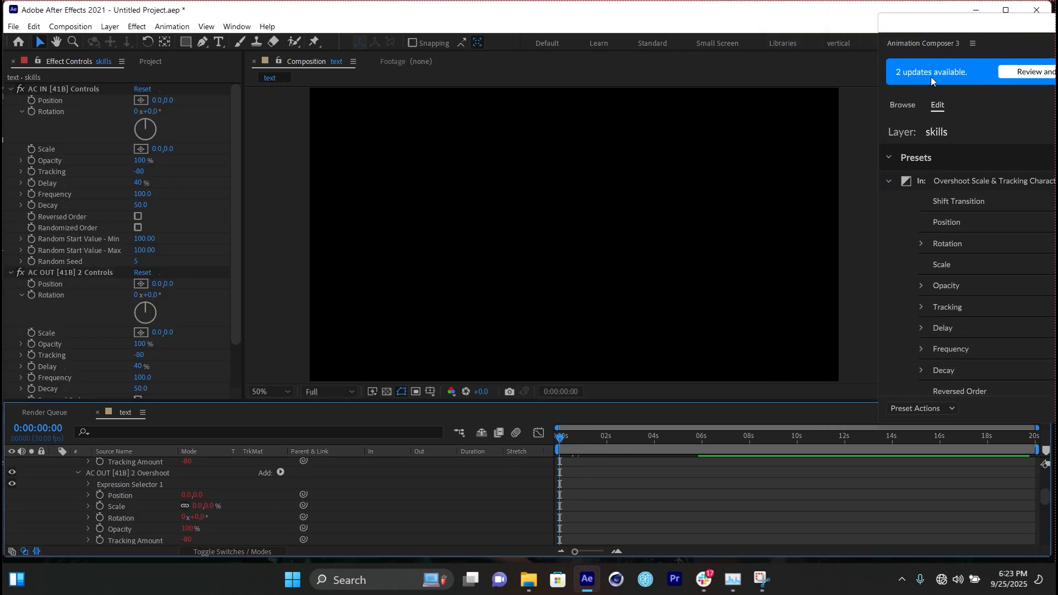
pyautogui.press('space')
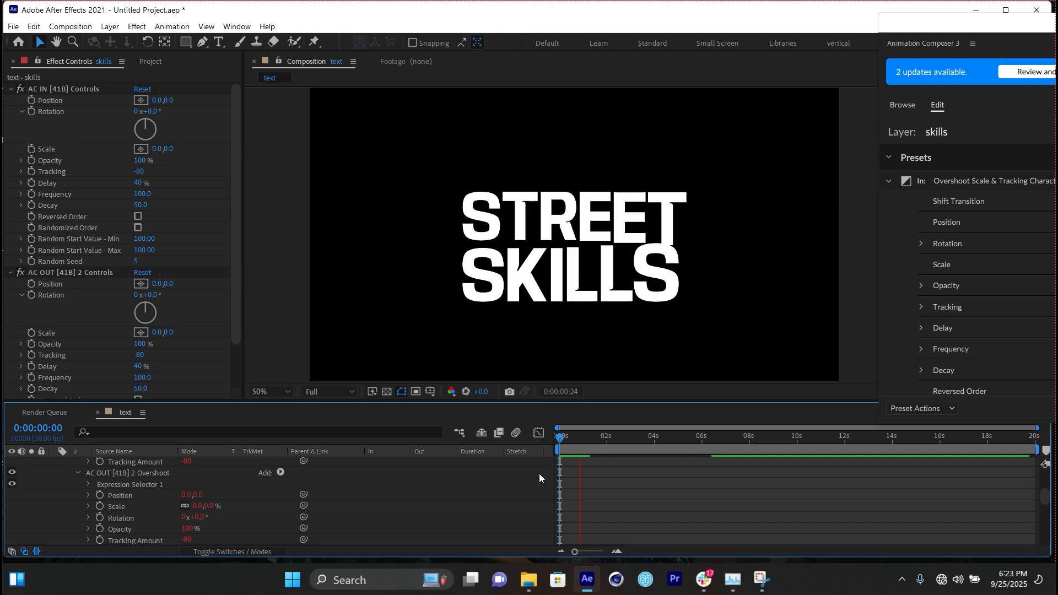
pyautogui.press('space')
# Shift the skills layer in time so that it starts at 0:00:00:09, after the street layer
pyautogui.scroll(5, 130, 497)
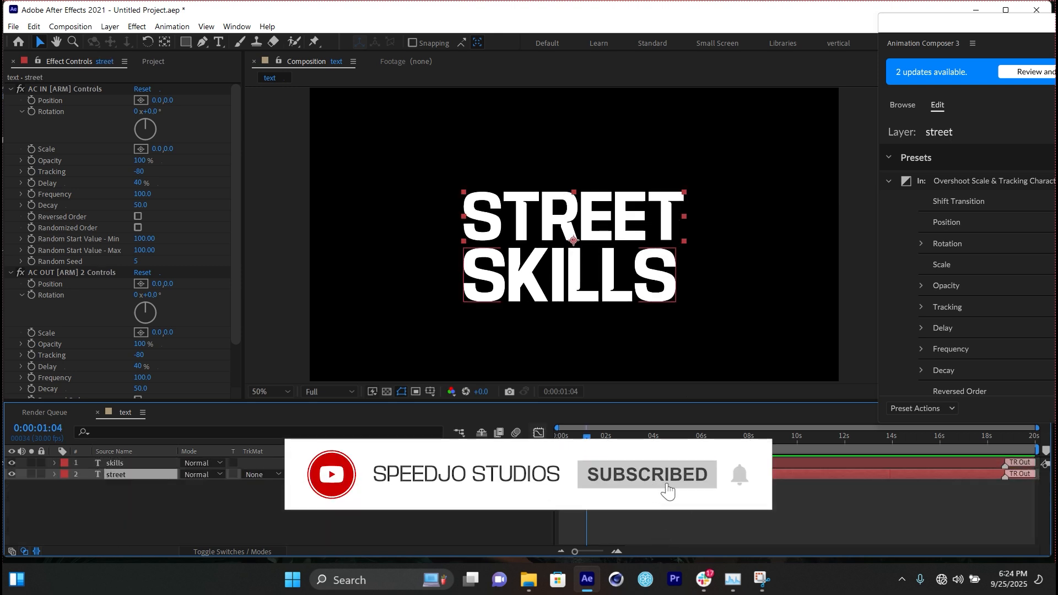
pyautogui.click(114, 463)
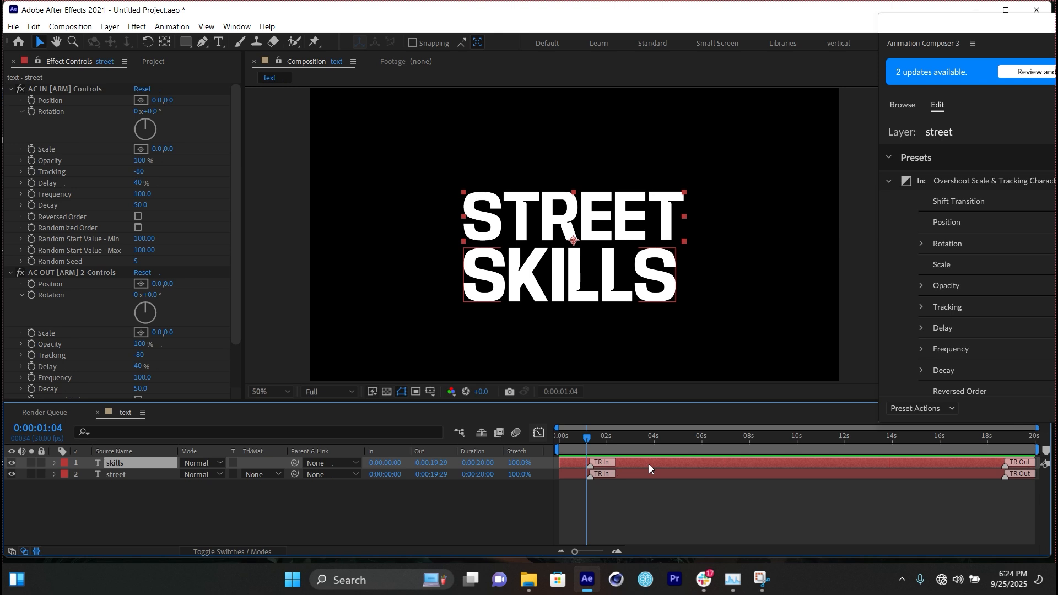
pyautogui.moveTo(650, 464); pyautogui.dragTo(657, 465)
# Play back the staggered text animation and set the composition preview resolution to Full
pyautogui.press('space')
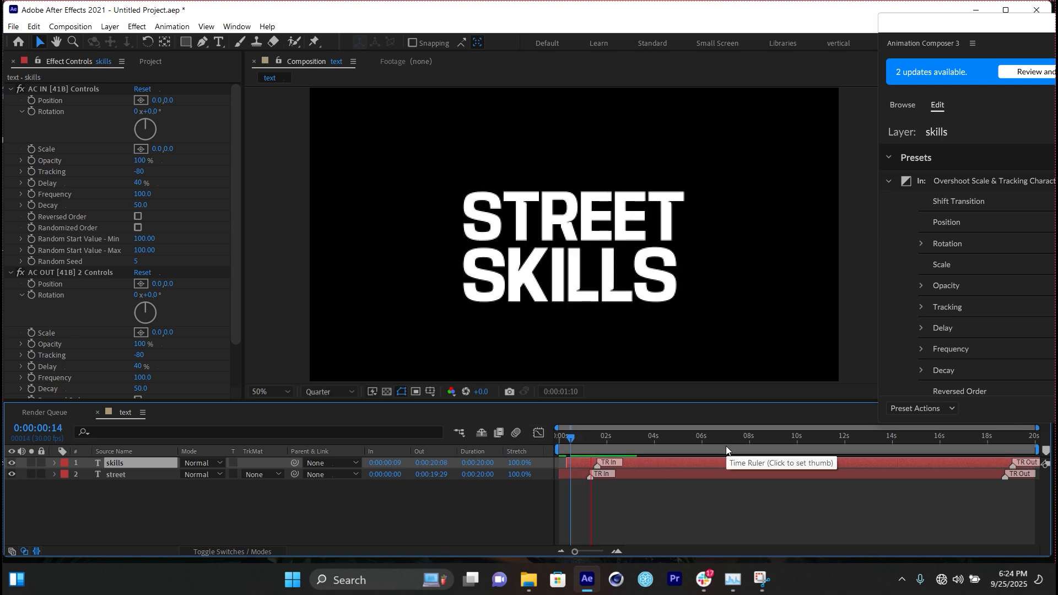
pyautogui.press('space')
pyautogui.press('space')
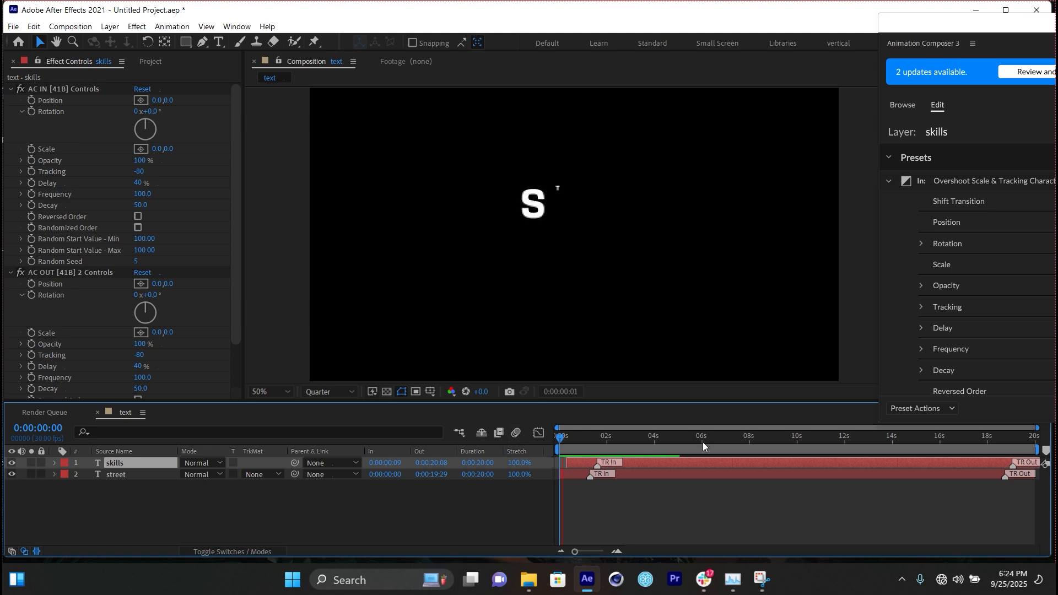
pyautogui.press('space')
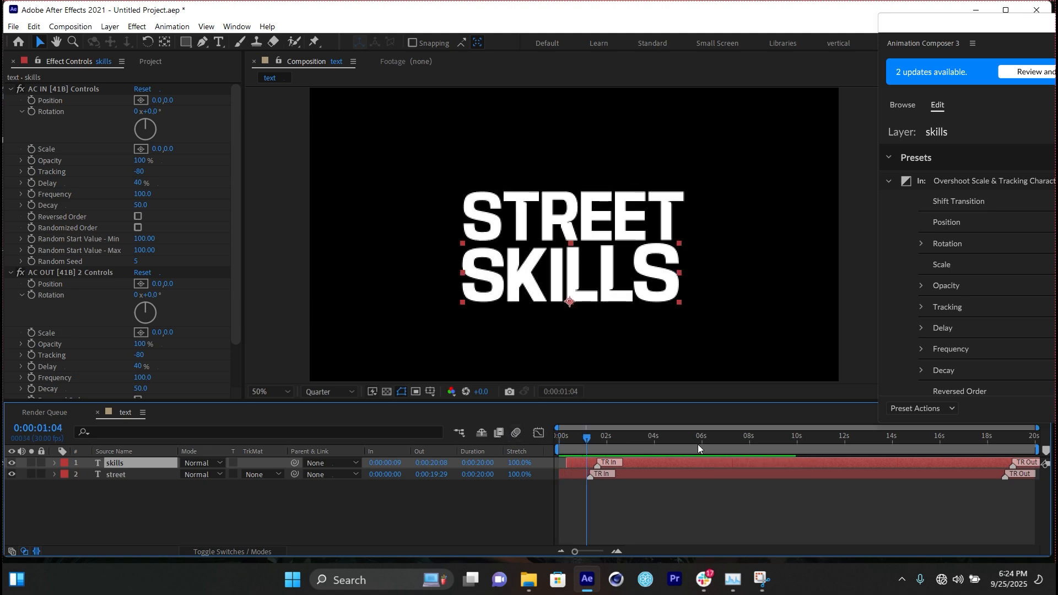
pyautogui.click(348, 394)
pyautogui.click(329, 426)
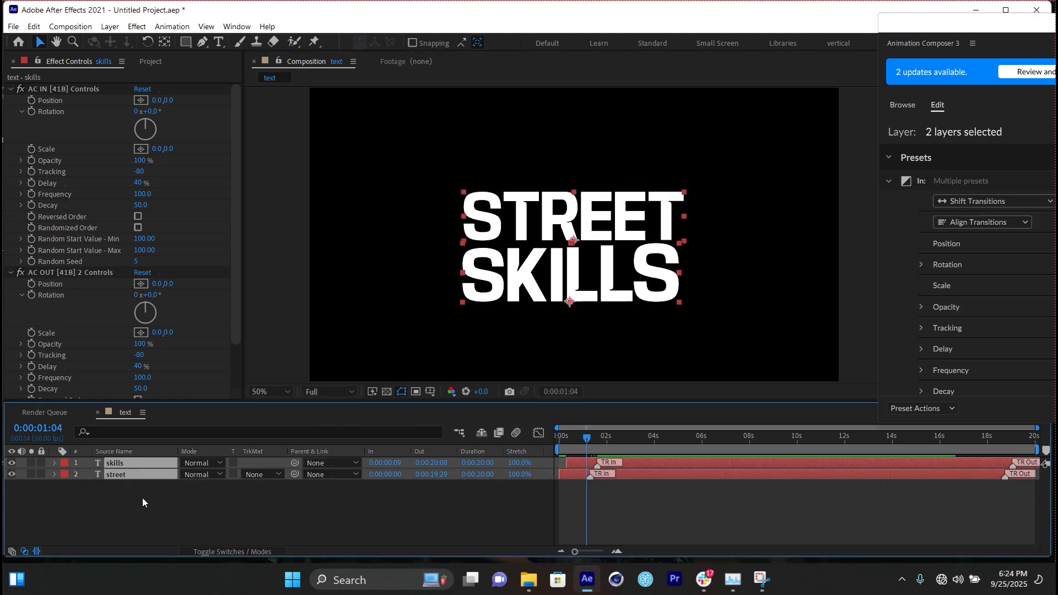
# Pre-compose the street and skills layers together into a new composition named "street skill"
pyautogui.click(142, 498)
pyautogui.moveTo(142, 498); pyautogui.dragTo(117, 465)
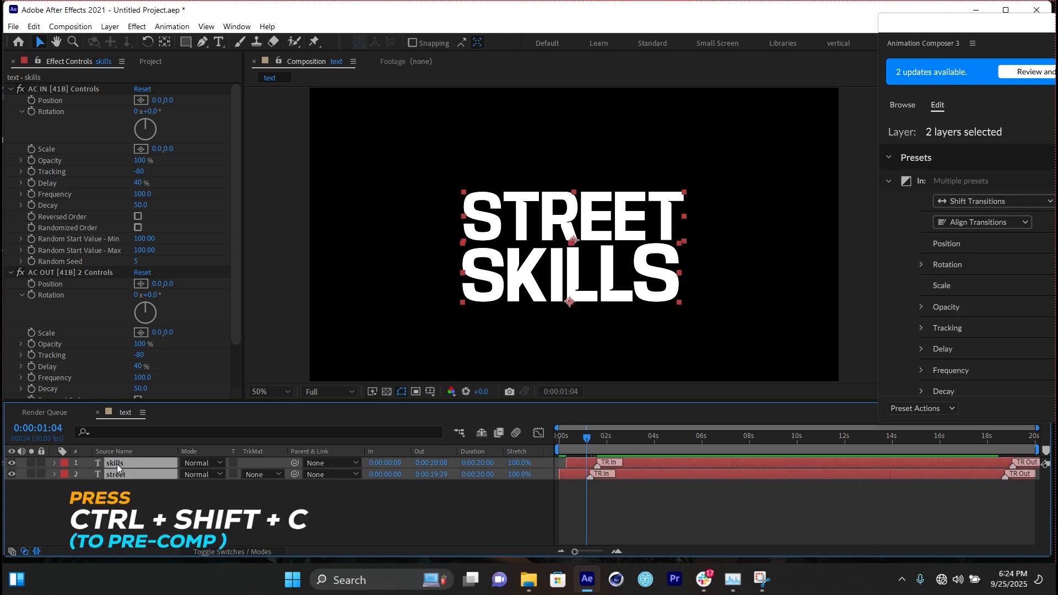
pyautogui.rightClick(120, 463)
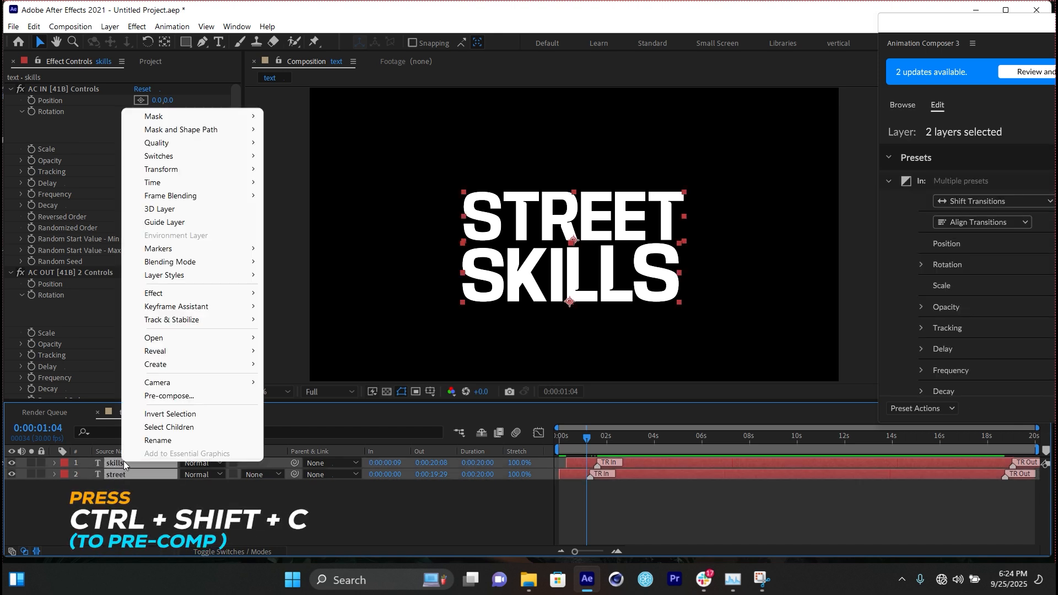
pyautogui.click(198, 397)
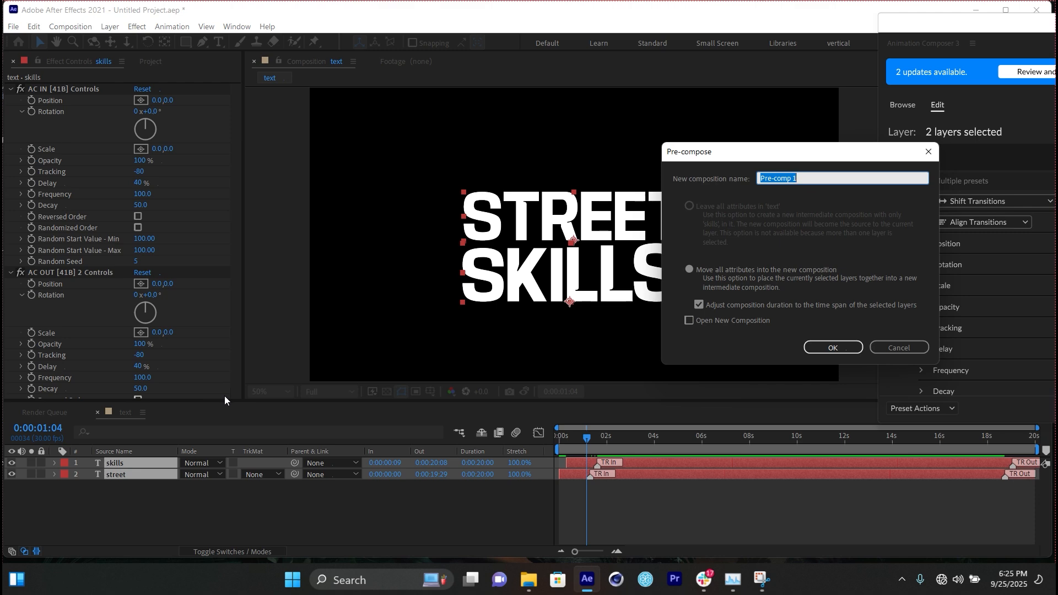
pyautogui.write('street skill')
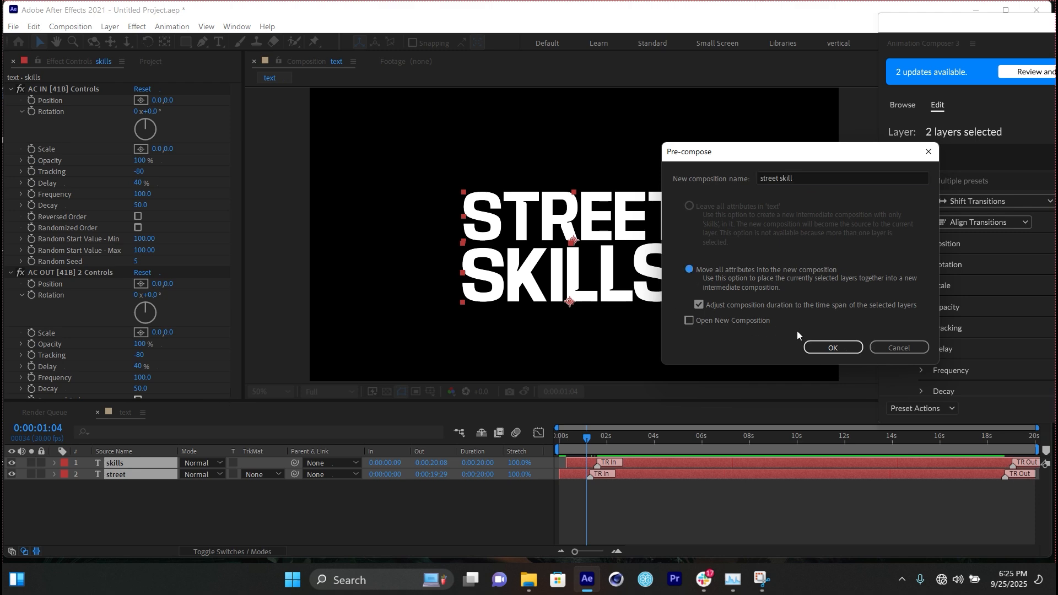
pyautogui.click(831, 347)
pyautogui.click(386, 391)
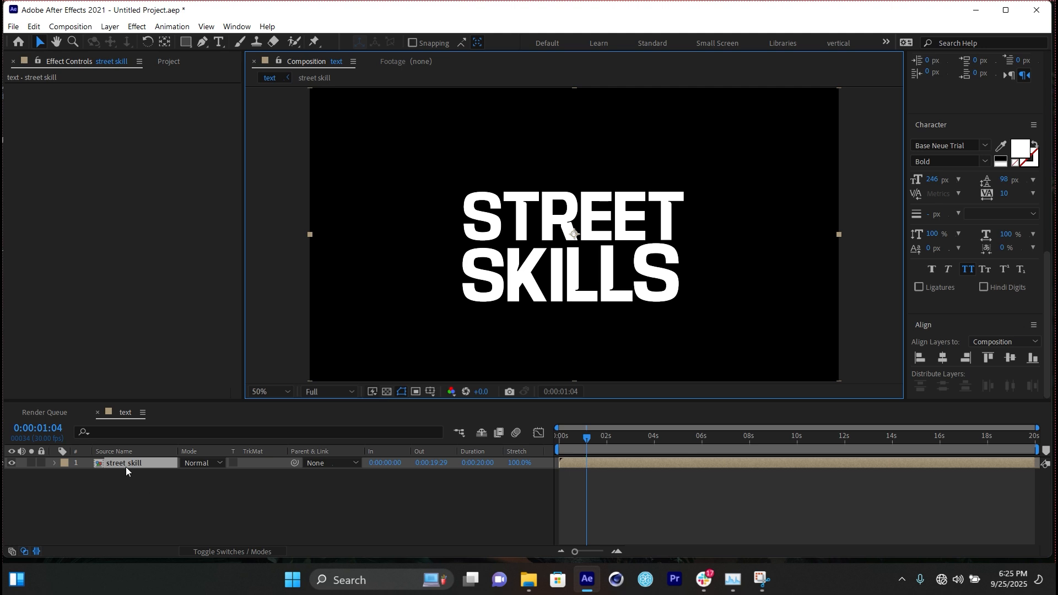
# Open Animation Composer 3 and apply the Extrude preset from Effects - 2D Layer, Long Shadow & Extrude, to the street skill layer
pyautogui.click(237, 26)
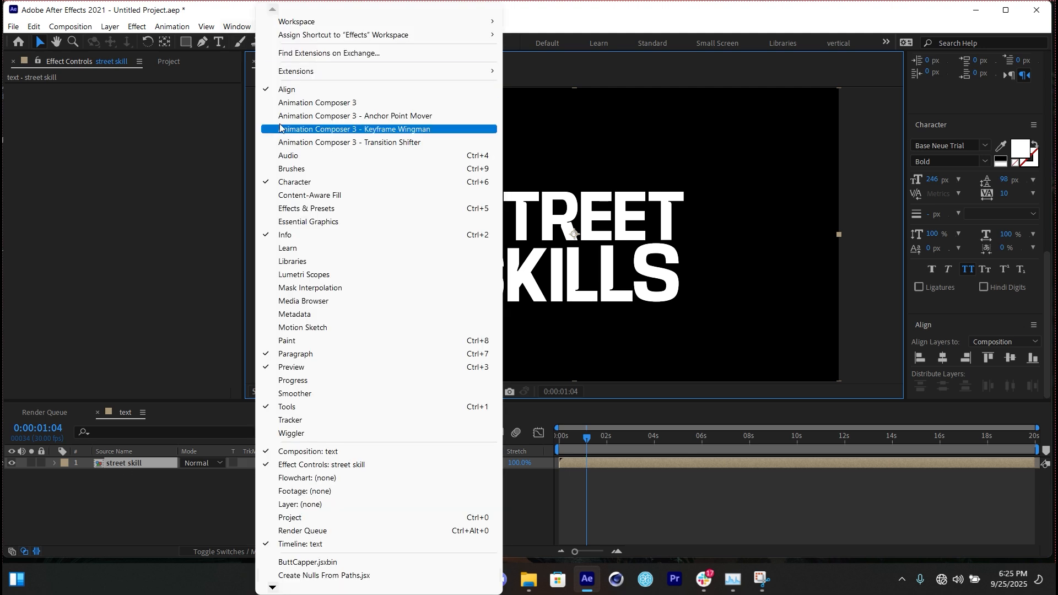
pyautogui.click(317, 102)
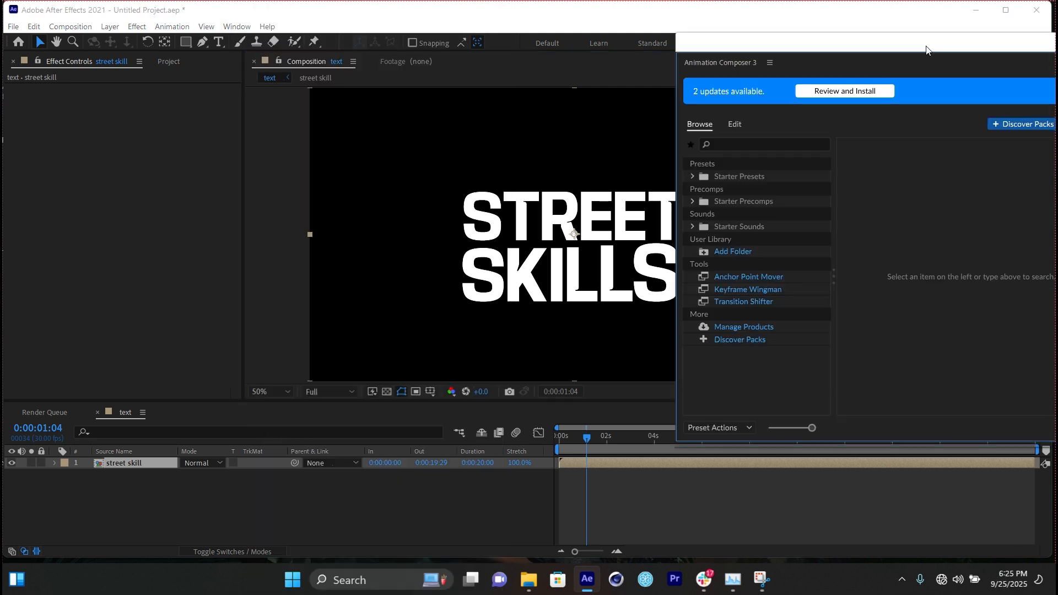
pyautogui.click(694, 177)
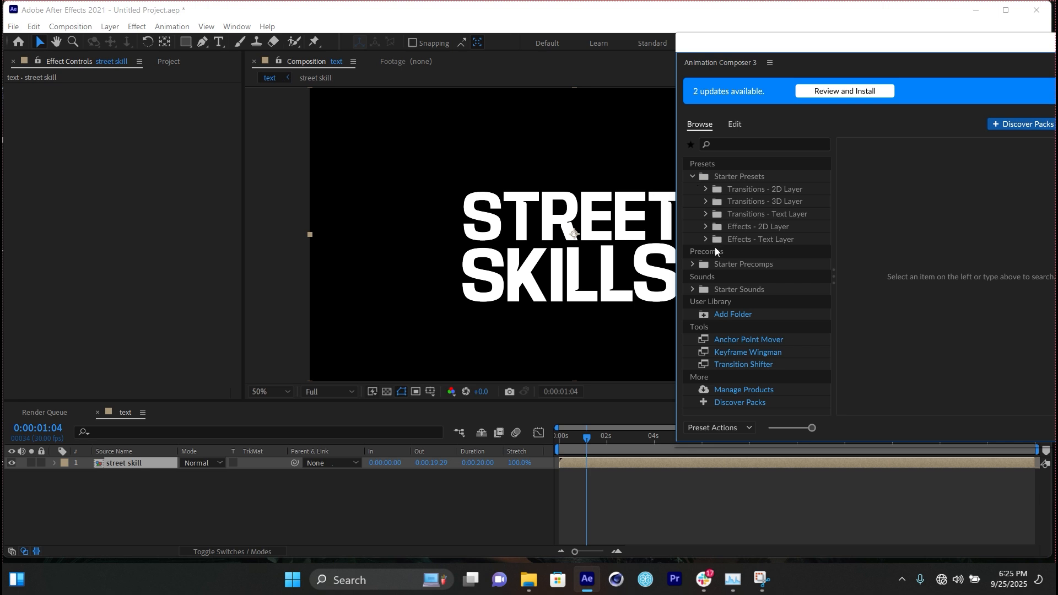
pyautogui.click(706, 226)
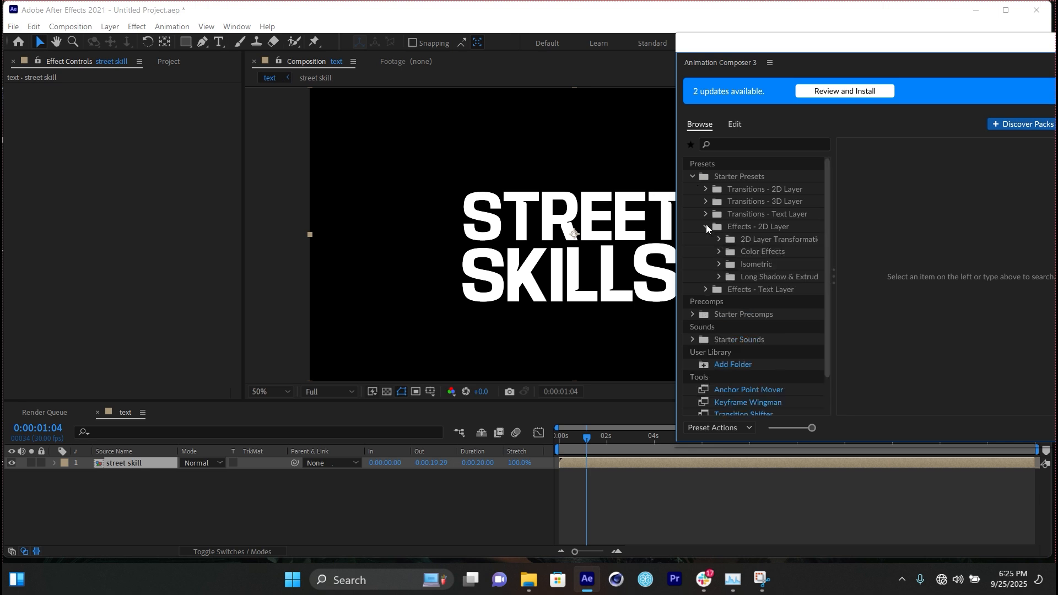
pyautogui.click(770, 278)
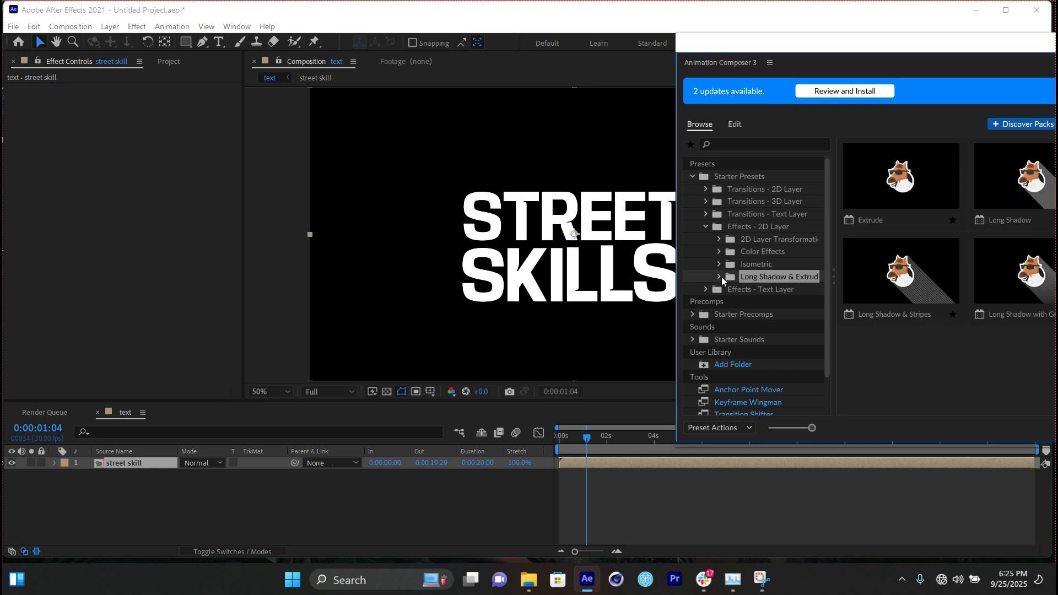
pyautogui.click(720, 277)
pyautogui.click(759, 290)
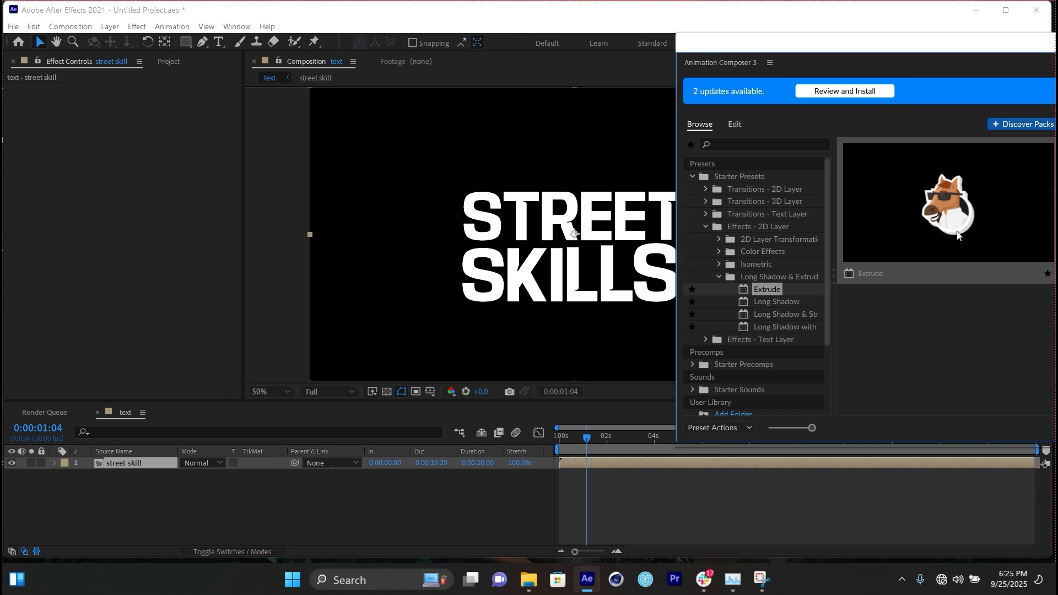
pyautogui.doubleClick(769, 291)
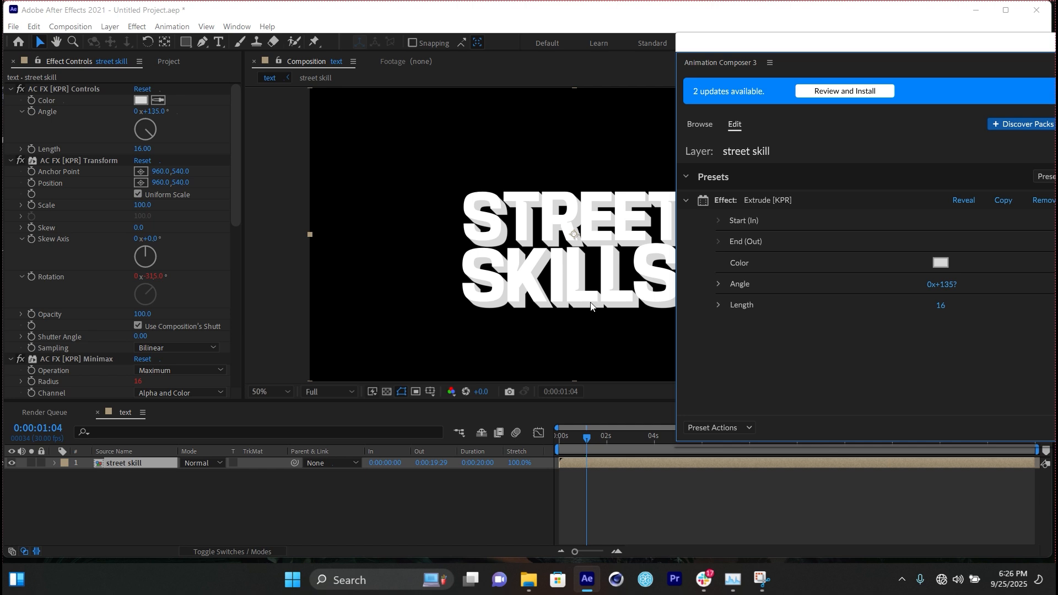
# With the transparency grid shown, set the Extrude effect's color to black and its length to 34
pyautogui.click(938, 260)
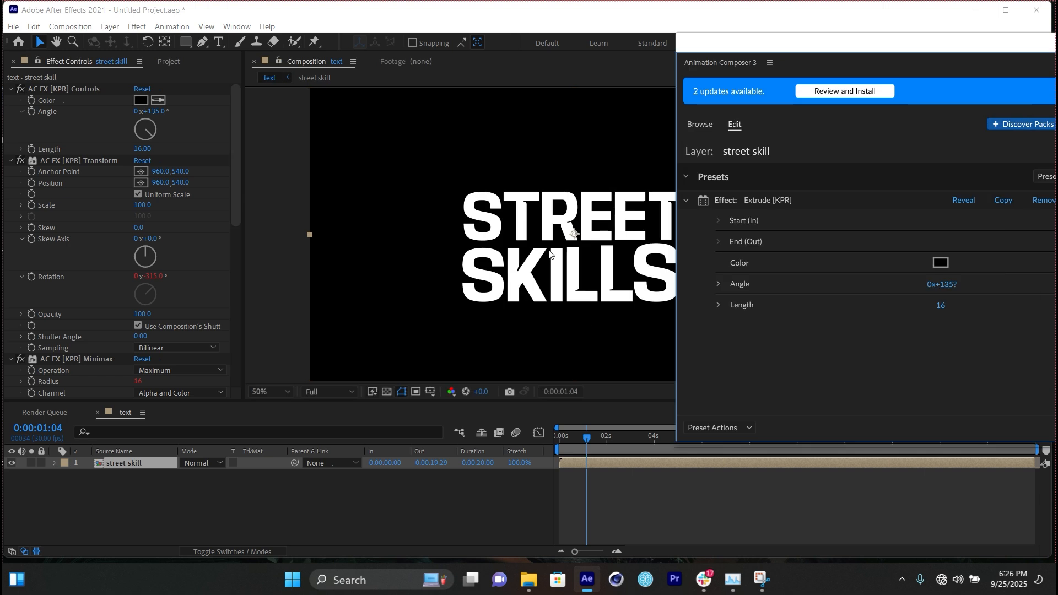
pyautogui.click(387, 392)
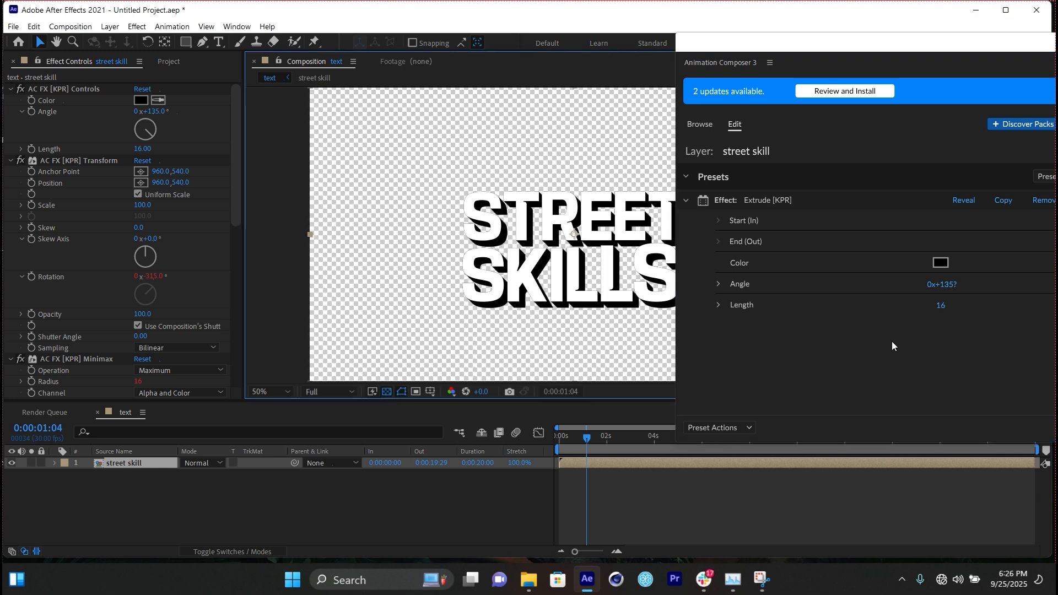
pyautogui.click(940, 307)
pyautogui.write('34')
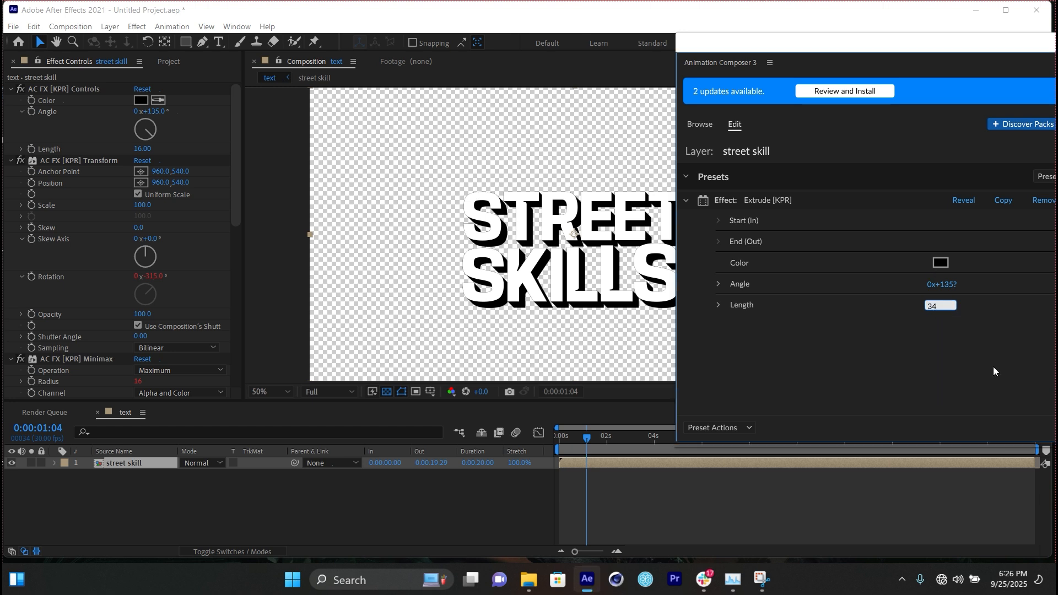
pyautogui.press('Return')
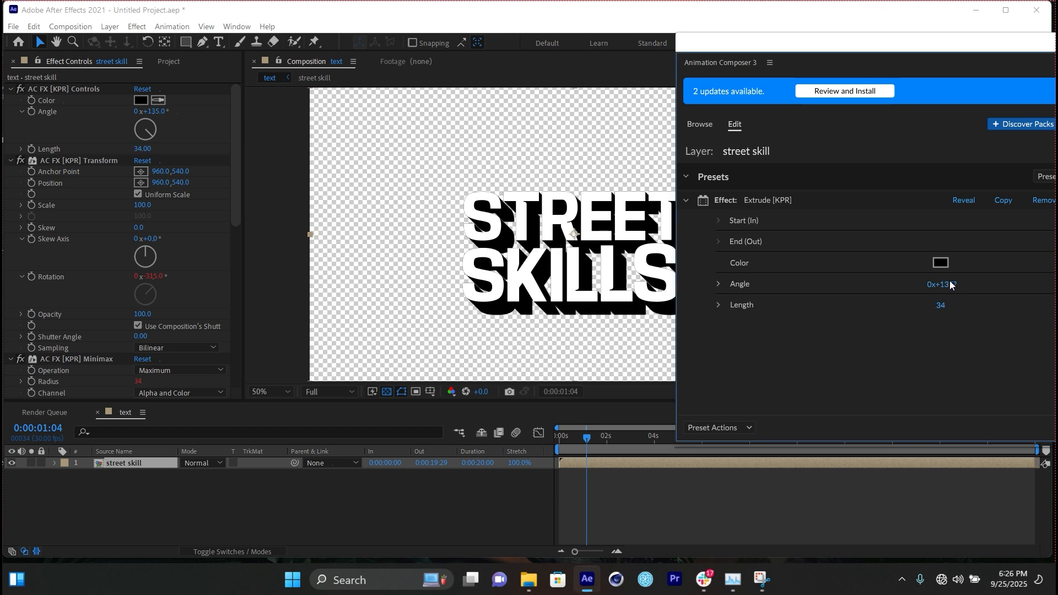
# Set the Extrude effect's angle to 129° and close Animation Composer
pyautogui.click(950, 283)
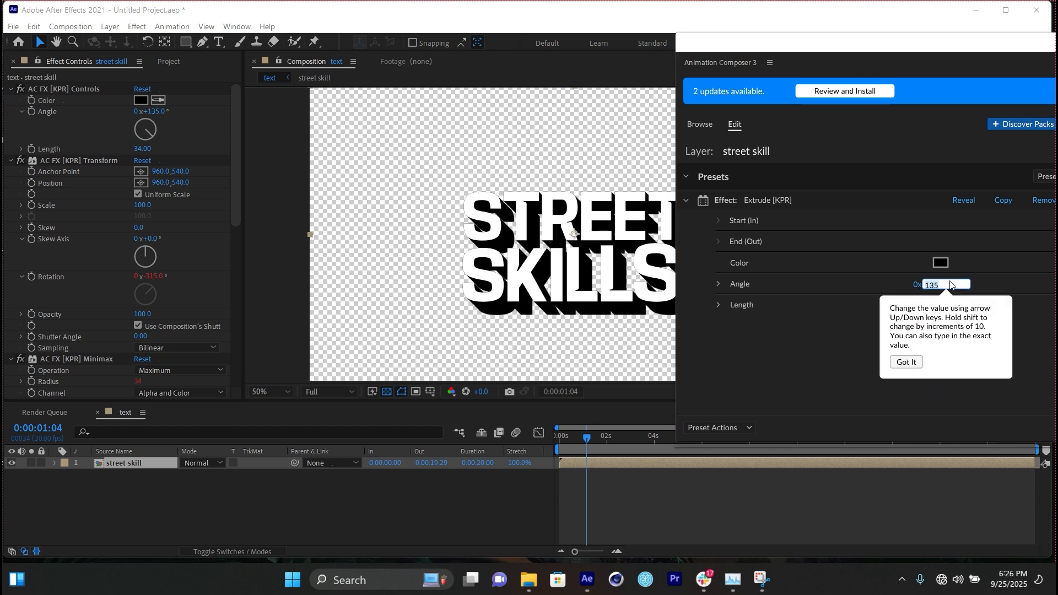
pyautogui.write('129')
pyautogui.press('Return')
pyautogui.moveTo(921, 48); pyautogui.dragTo(606, 60)
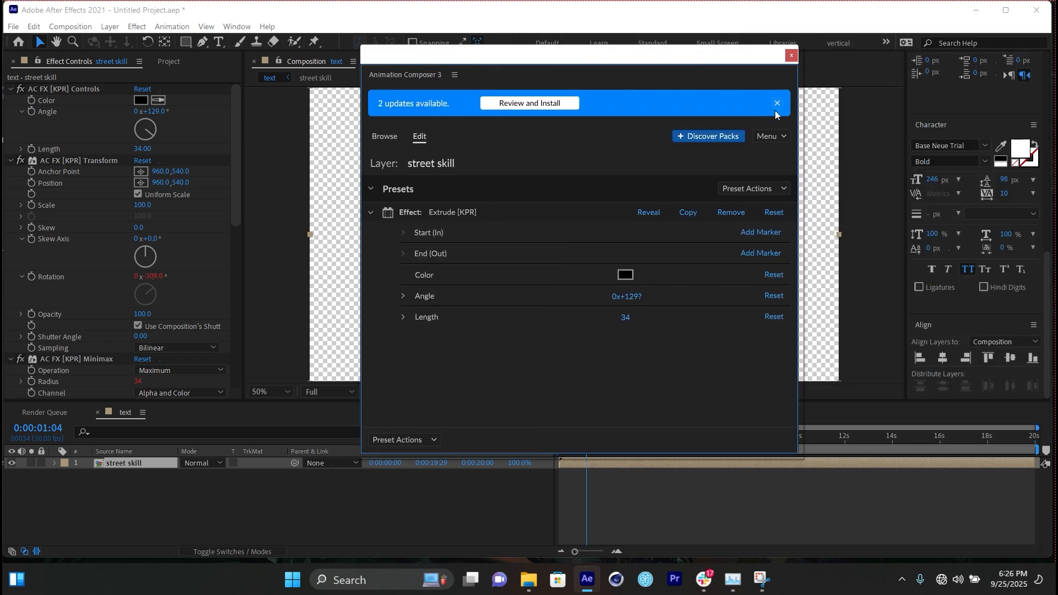
pyautogui.click(792, 56)
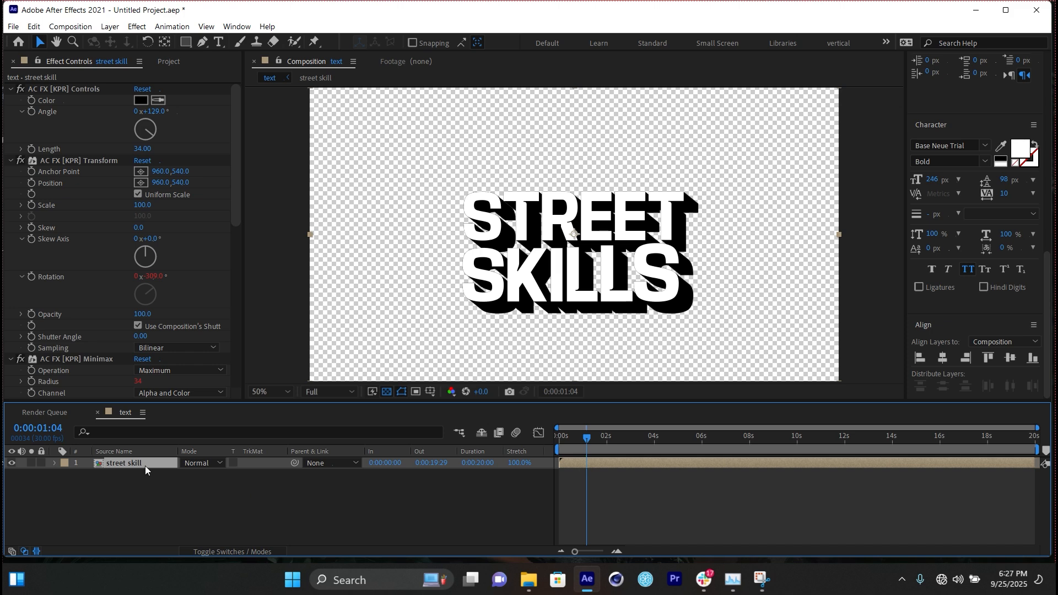
# Find the CC Slant effect by searching for "slant" and apply it to the street skill layer
pyautogui.hotkey('ctrl', '5')
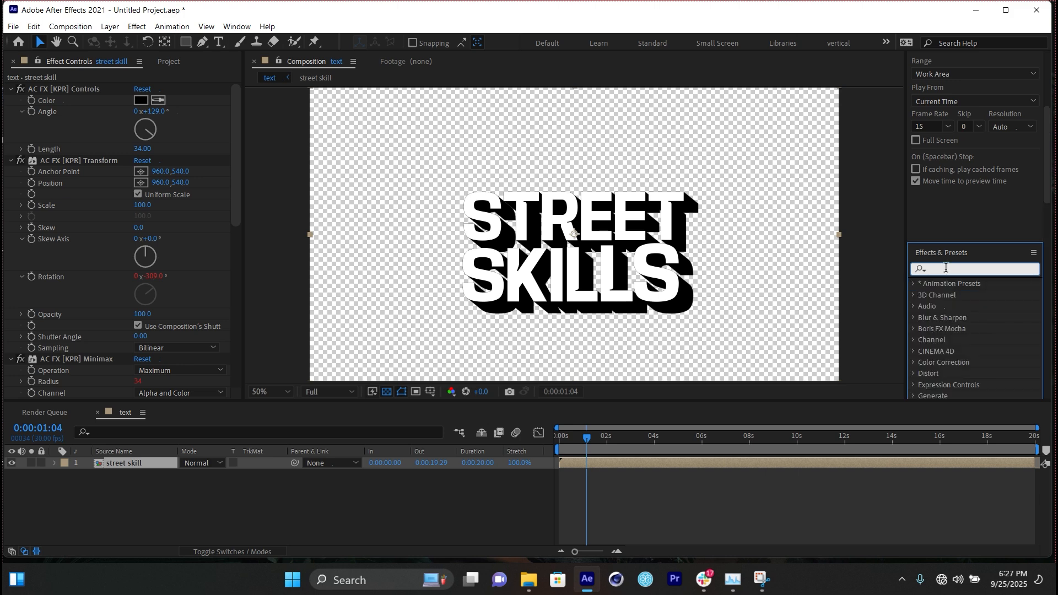
pyautogui.write('slant')
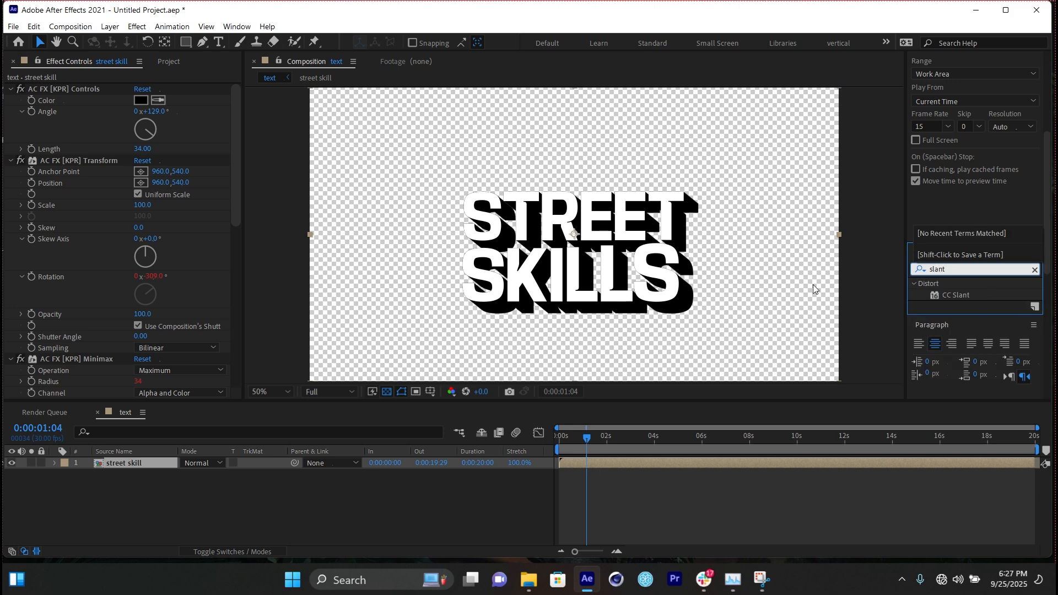
pyautogui.click(951, 298)
pyautogui.moveTo(951, 298); pyautogui.dragTo(132, 467)
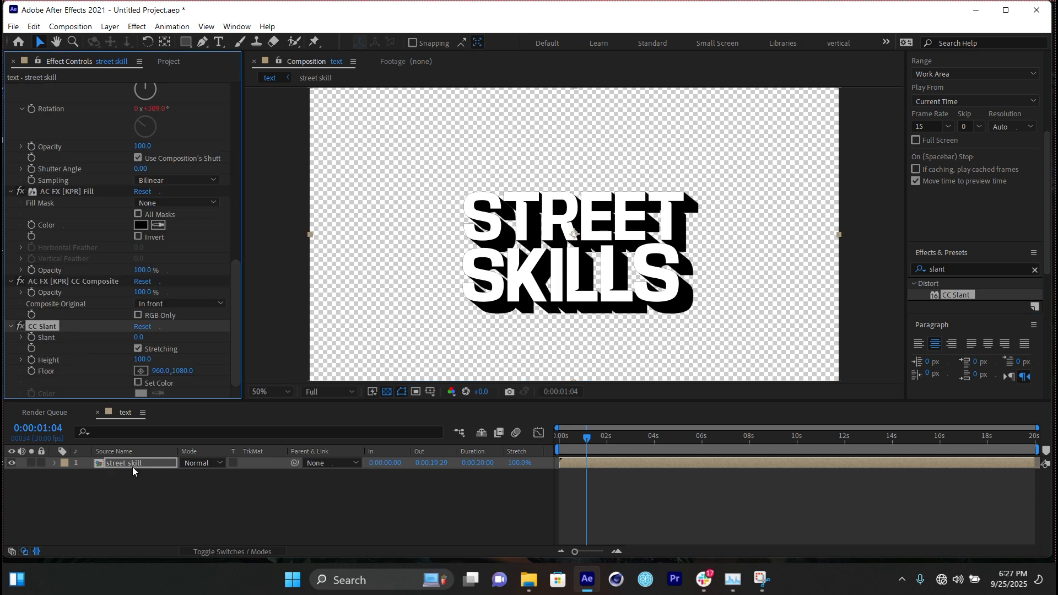
# Set CC Slant's slant to 13 and height to 86 with Stretching turned off
pyautogui.click(139, 337)
pyautogui.write('13')
pyautogui.press('Return')
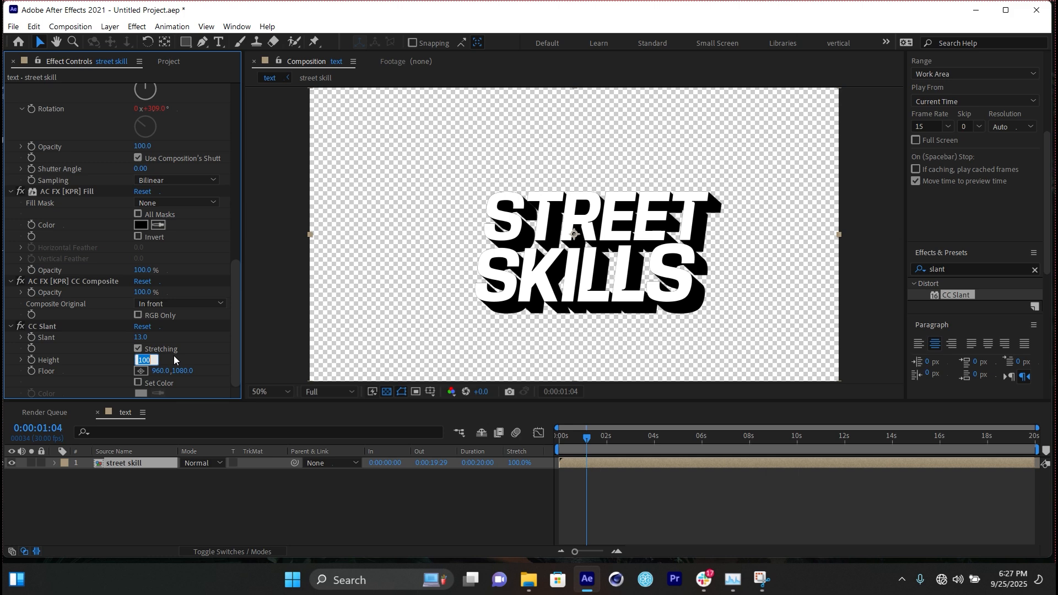
pyautogui.write('86.0')
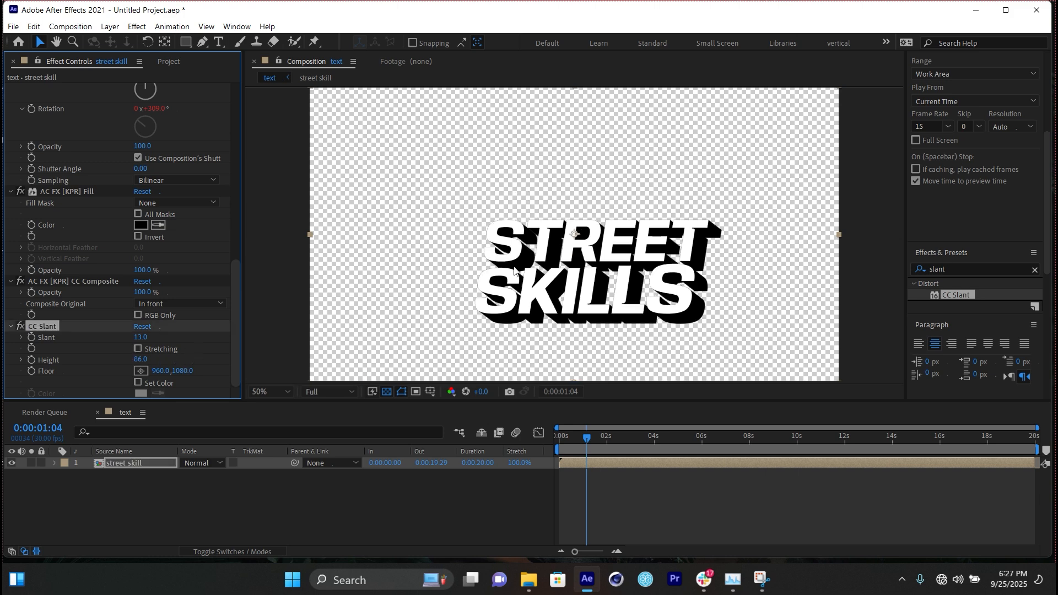
# Move the slanted title up and slightly left so it sits near the centre of the frame
pyautogui.press(',')
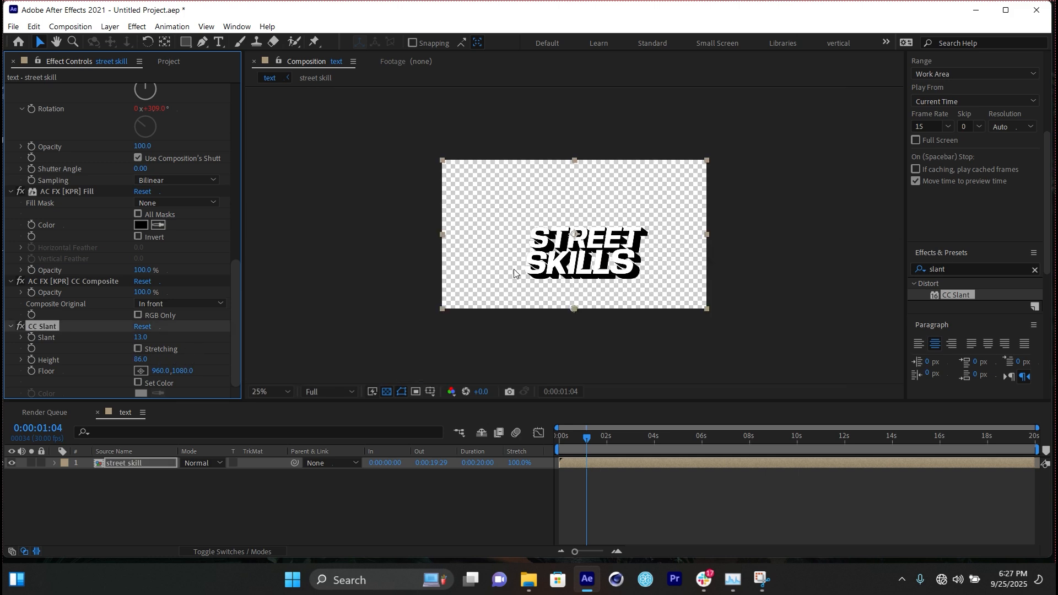
pyautogui.press('.')
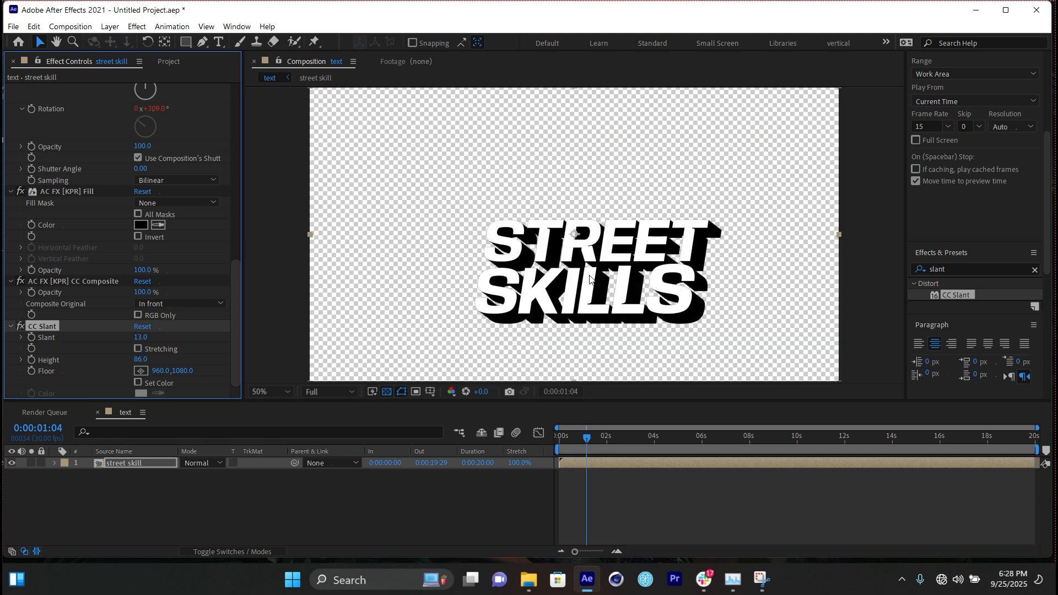
pyautogui.moveTo(590, 279); pyautogui.dragTo(578, 244)
pyautogui.press(',')
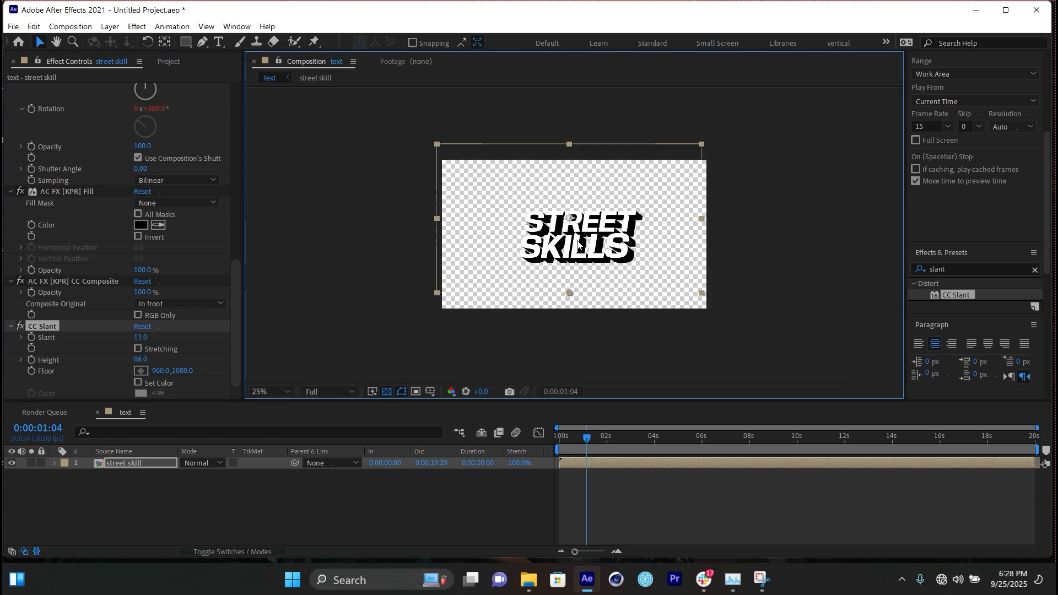
# Add a Stroke layer style to the street skill layer
pyautogui.click(127, 463)
pyautogui.press('.')
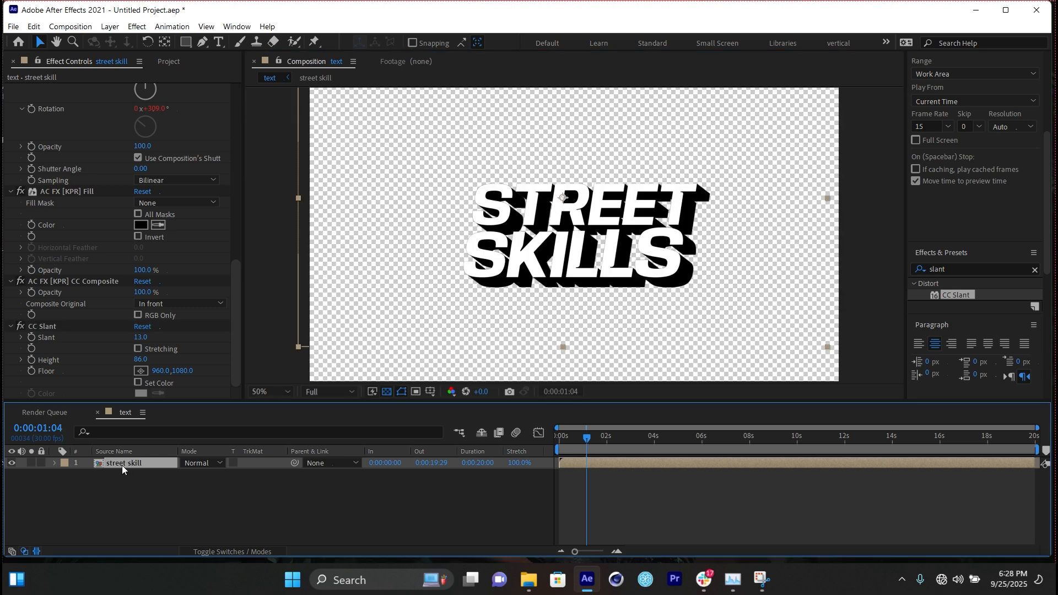
pyautogui.rightClick(122, 468)
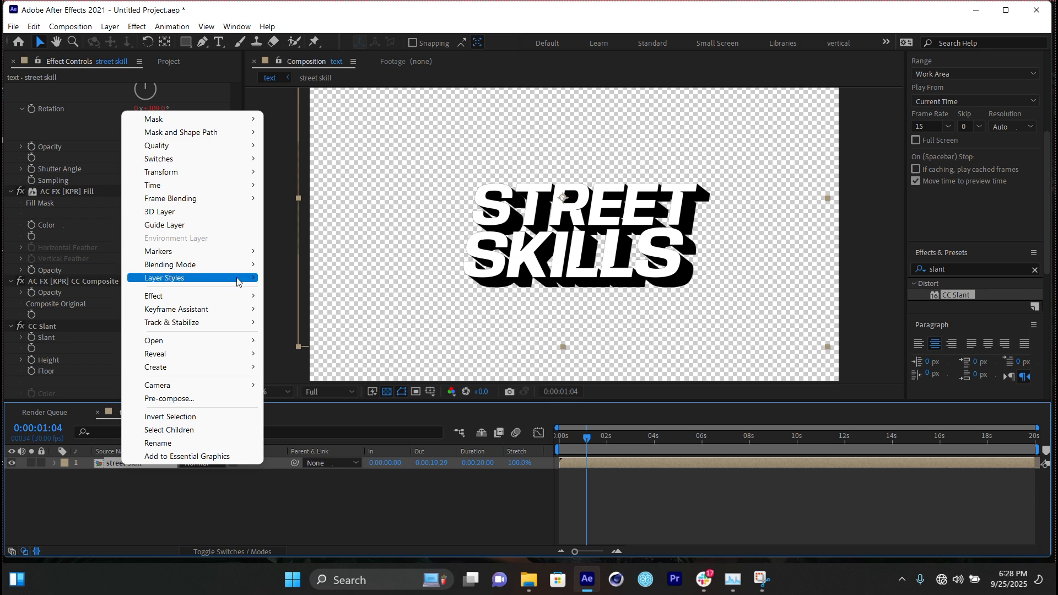
pyautogui.moveTo(238, 282)
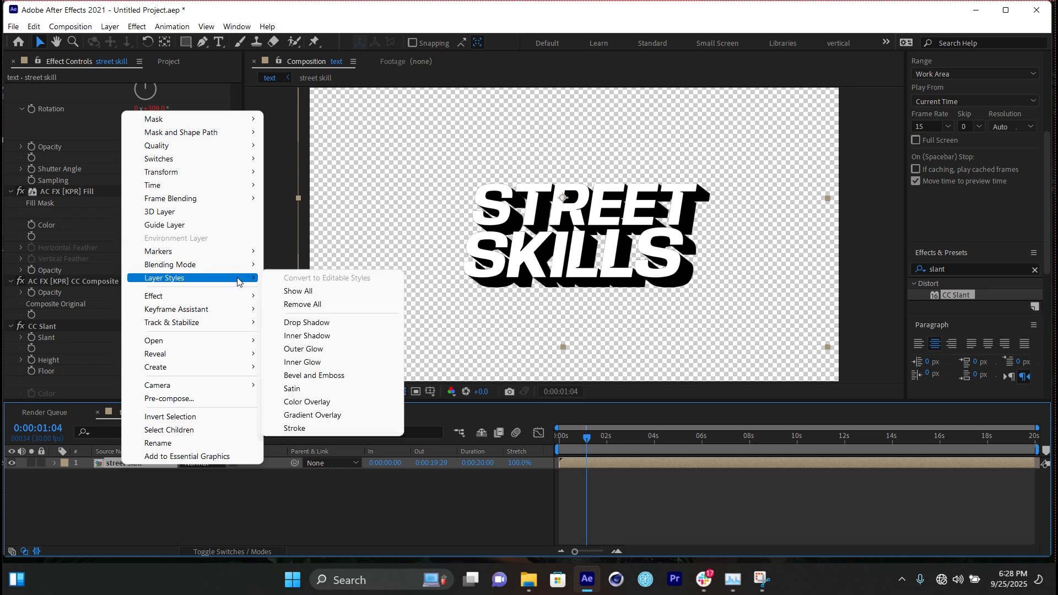
pyautogui.click(303, 429)
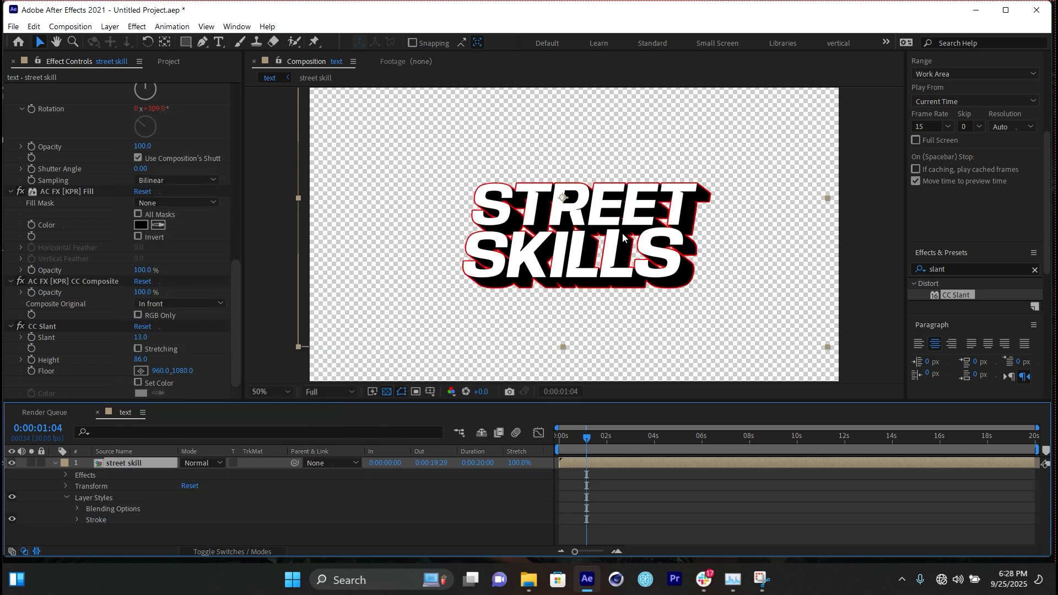
# Set the street skill layer's Stroke style to size 16.5 and colour black (000000)
pyautogui.click(76, 520)
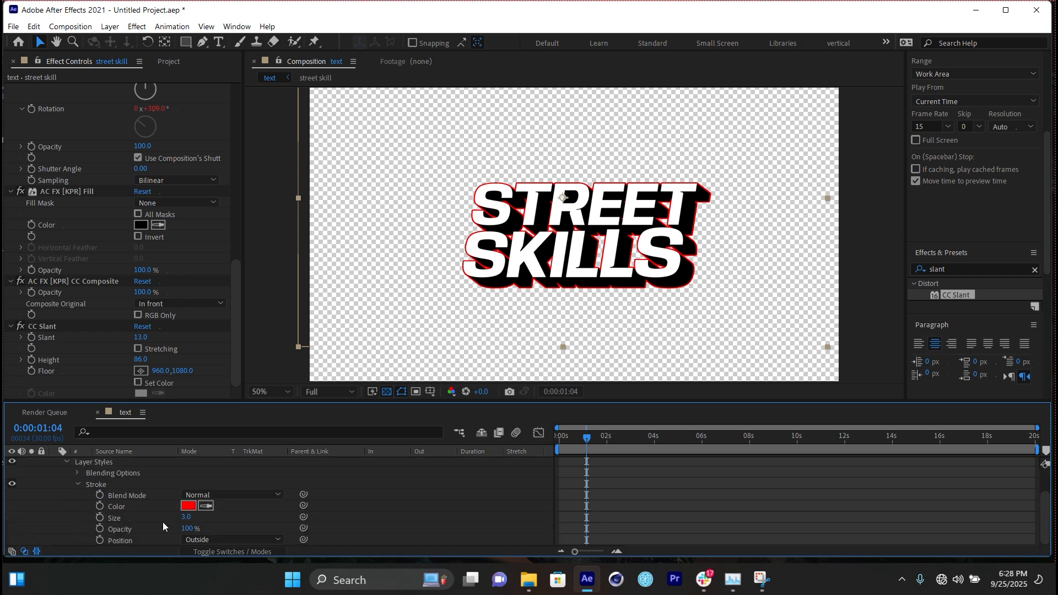
pyautogui.click(101, 484)
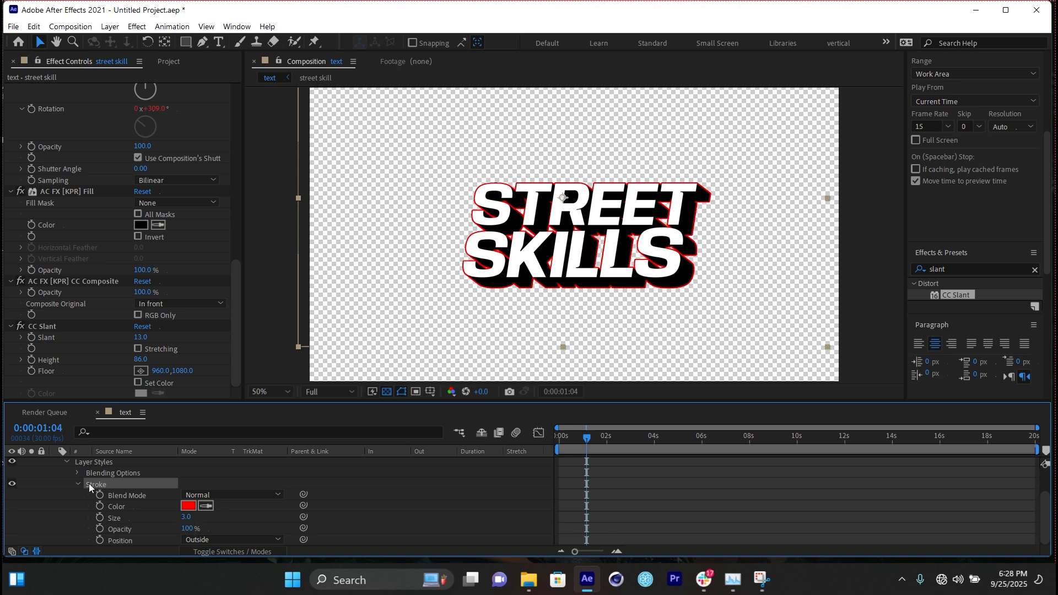
pyautogui.moveTo(185, 523); pyautogui.dragTo(204, 521)
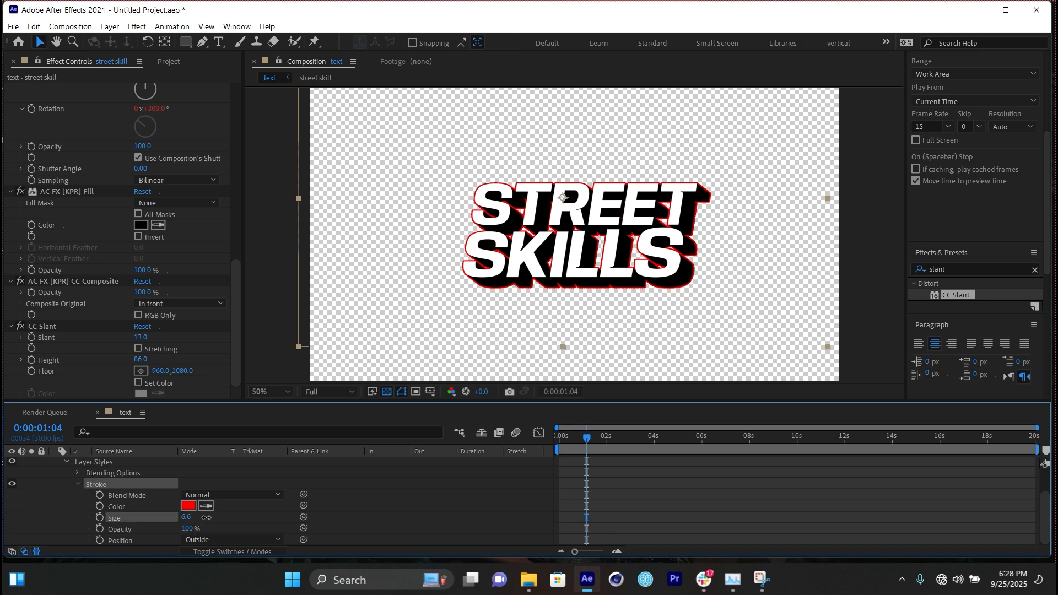
pyautogui.click(188, 506)
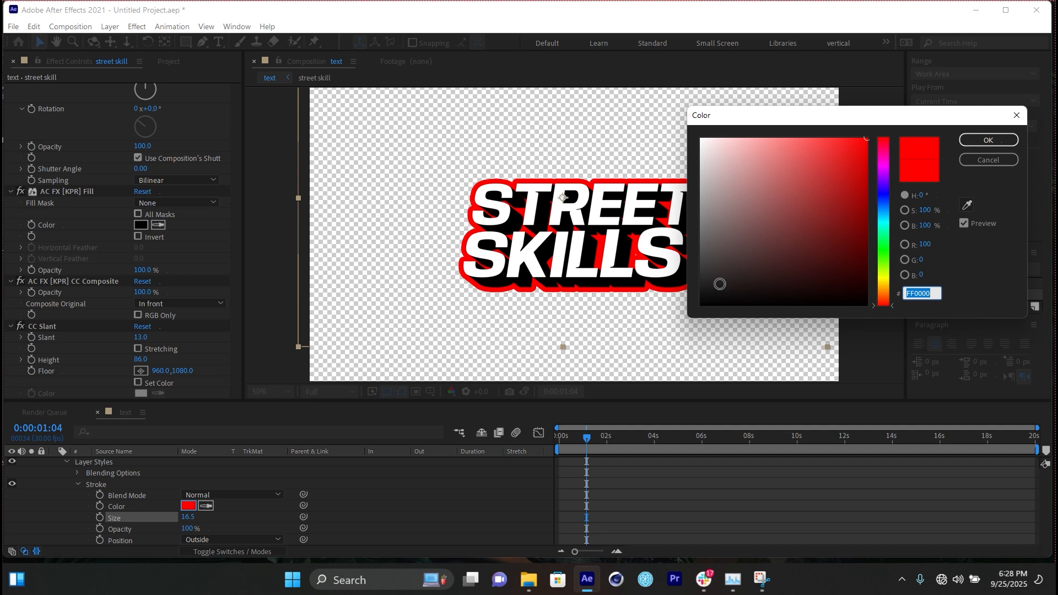
pyautogui.moveTo(718, 283); pyautogui.dragTo(703, 306)
pyautogui.click(988, 141)
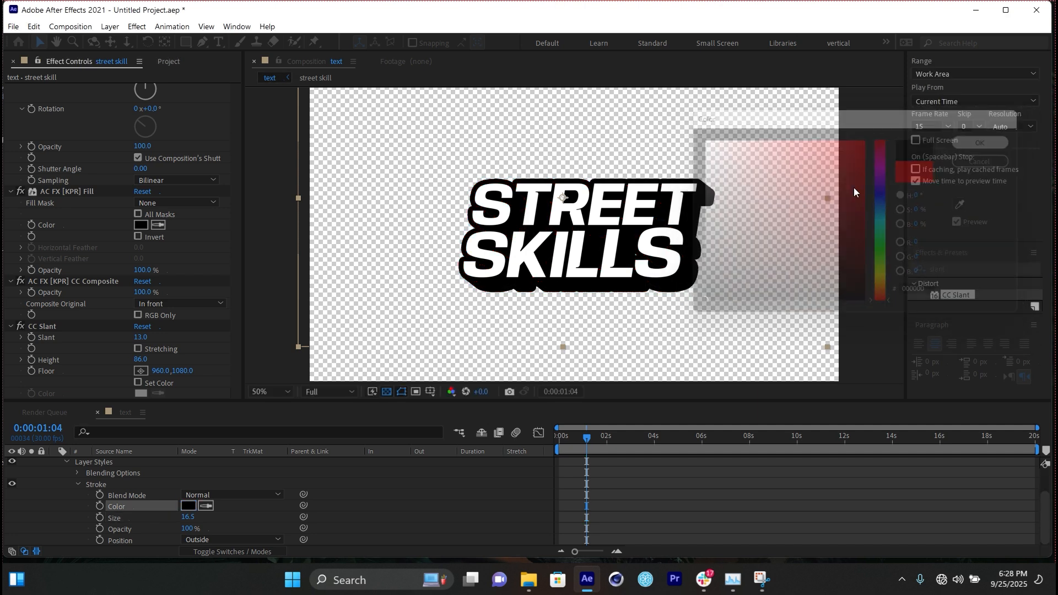
pyautogui.click(55, 464)
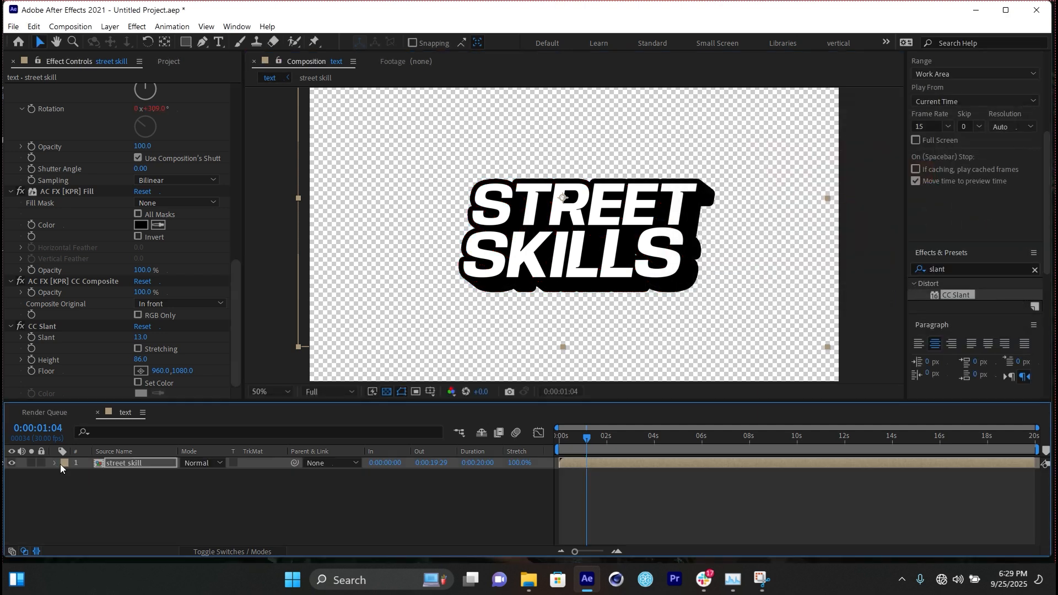
pyautogui.click(236, 488)
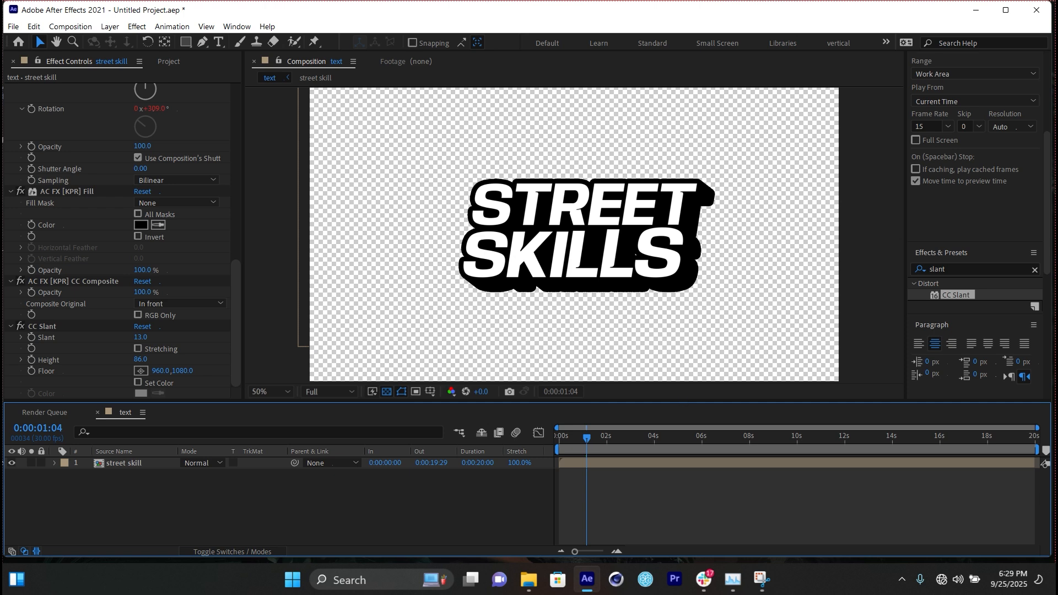
# Add B BALL .png above the street skill layer and place it just to the right of the title
pyautogui.click(169, 61)
pyautogui.moveTo(229, 180); pyautogui.dragTo(134, 468)
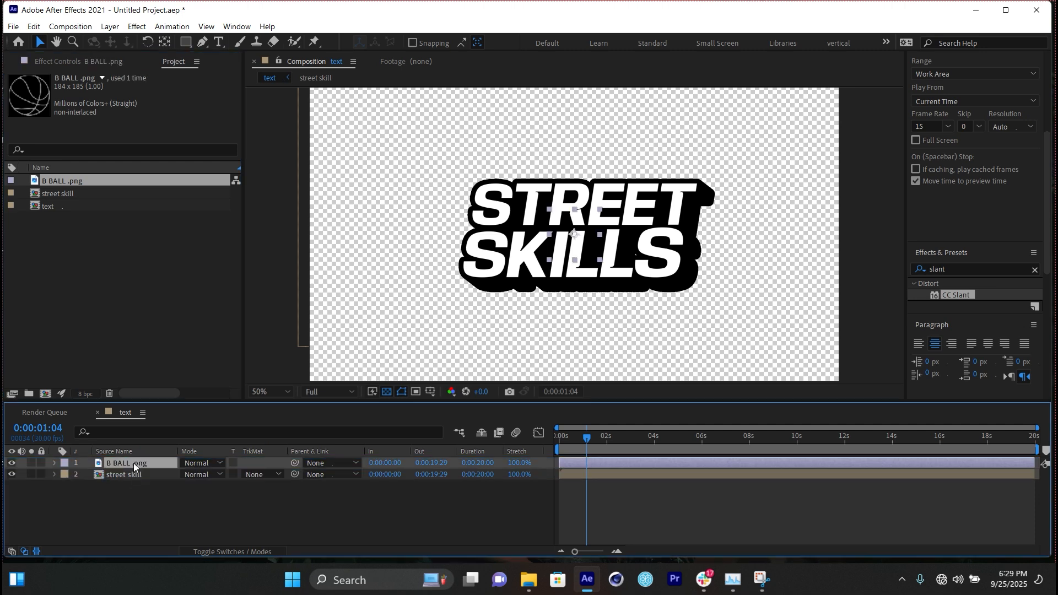
pyautogui.moveTo(574, 234); pyautogui.dragTo(738, 227)
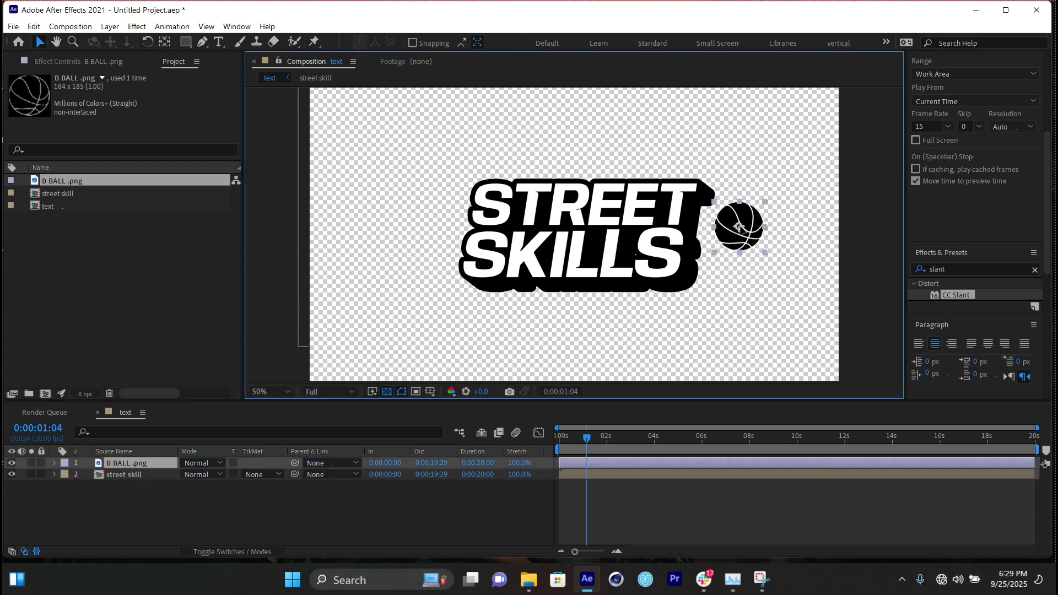
# Scale the B BALL .png layer to 164% and nudge it against the right end of the title
pyautogui.press('/')
pyautogui.press(',')
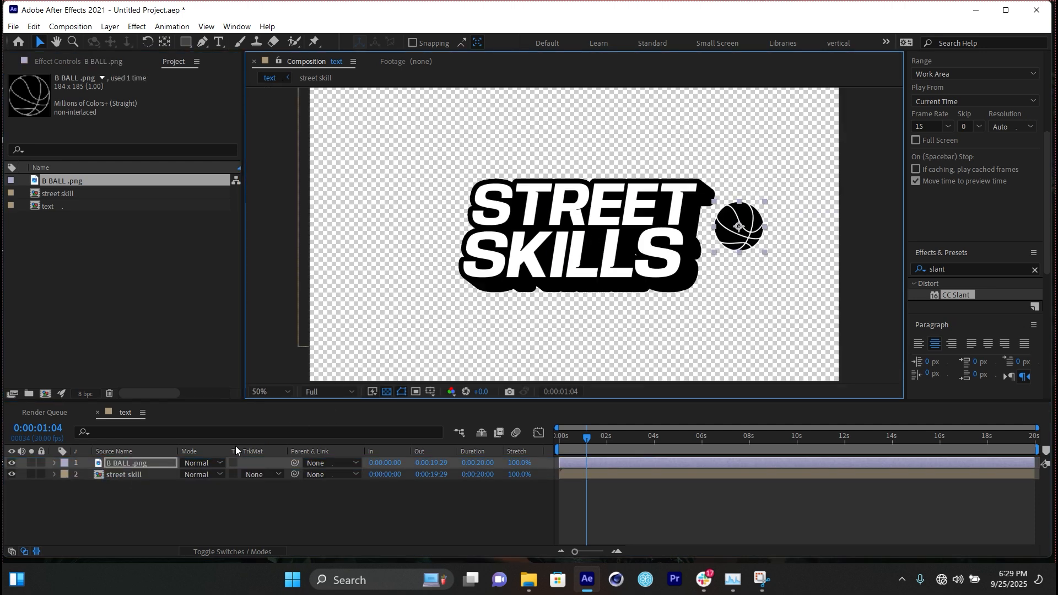
pyautogui.press('s')
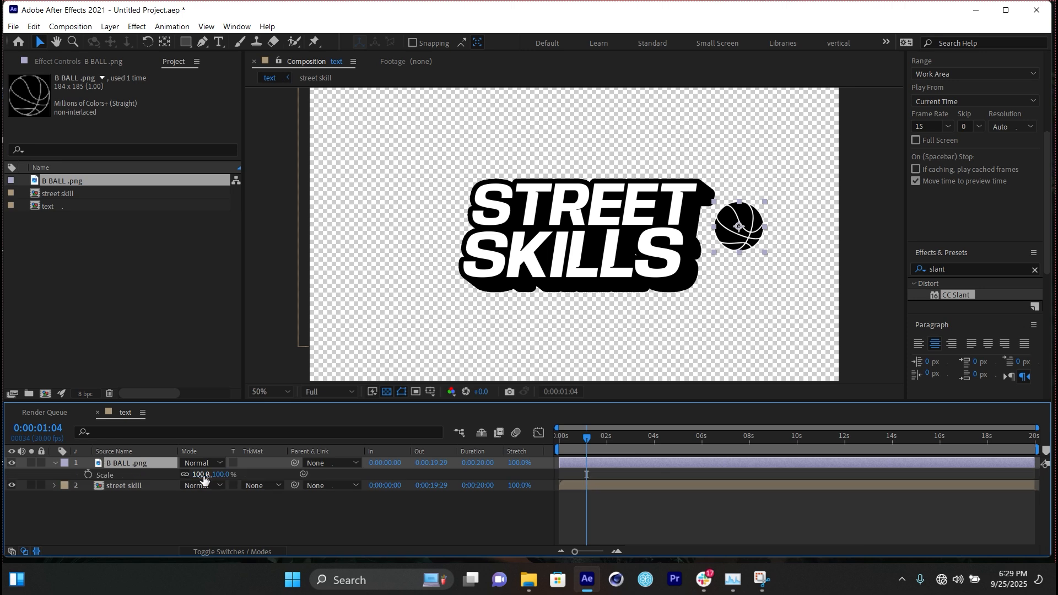
pyautogui.moveTo(201, 474); pyautogui.dragTo(237, 467)
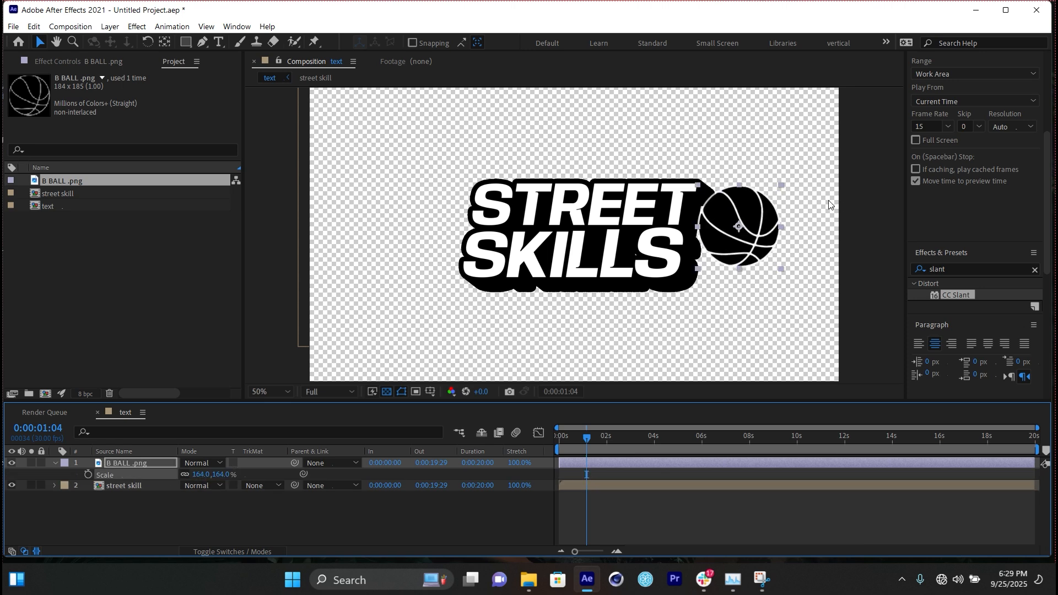
pyautogui.moveTo(754, 221); pyautogui.dragTo(740, 230)
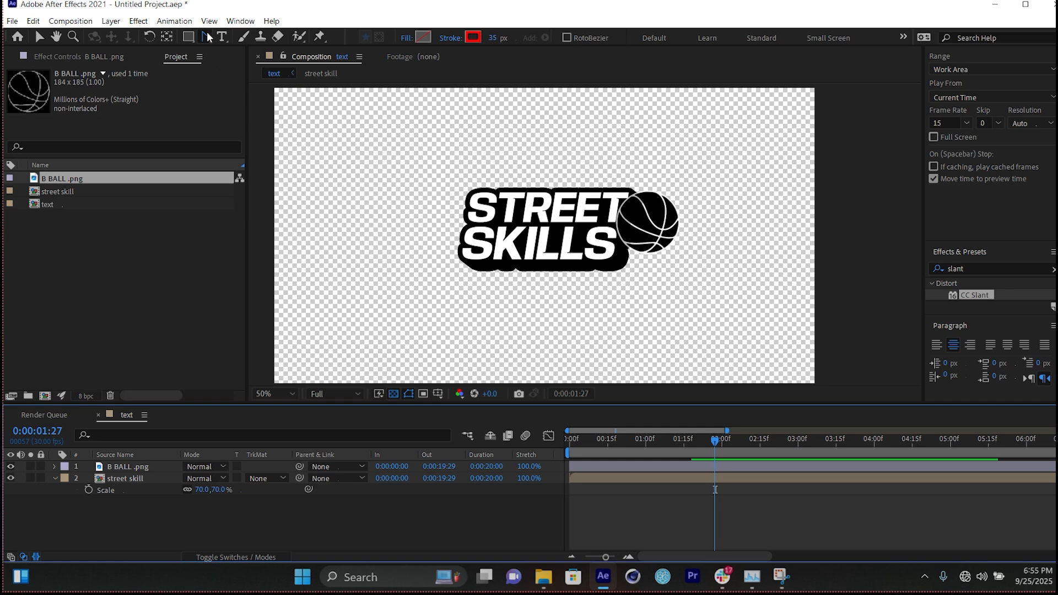
# Start a new shape layer with the Pen tool, with a stroke width of 0 px and fill None
pyautogui.click(206, 34)
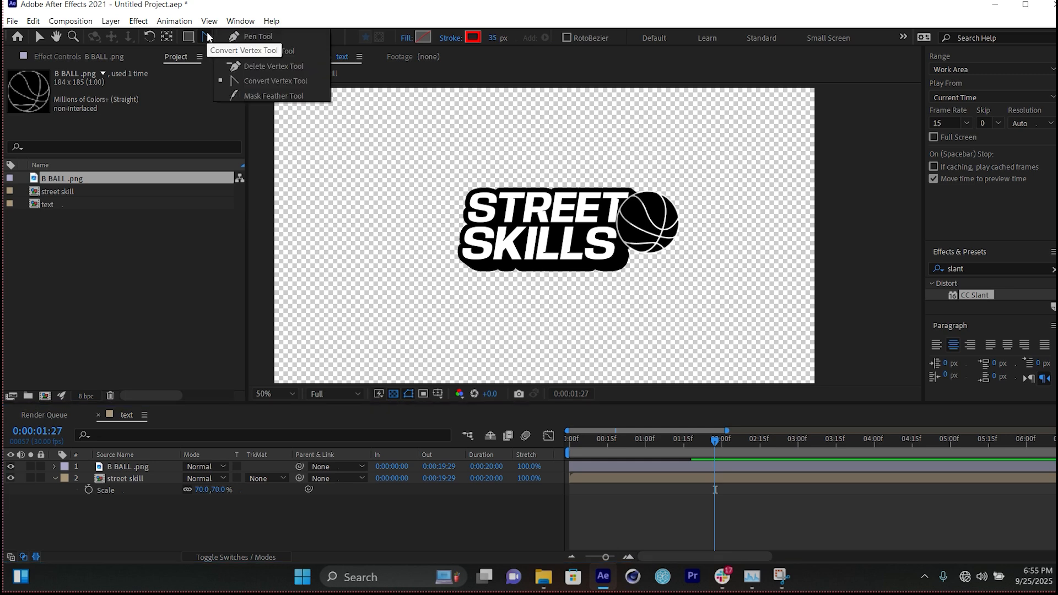
pyautogui.click(256, 37)
pyautogui.scroll(-2, 489, 231)
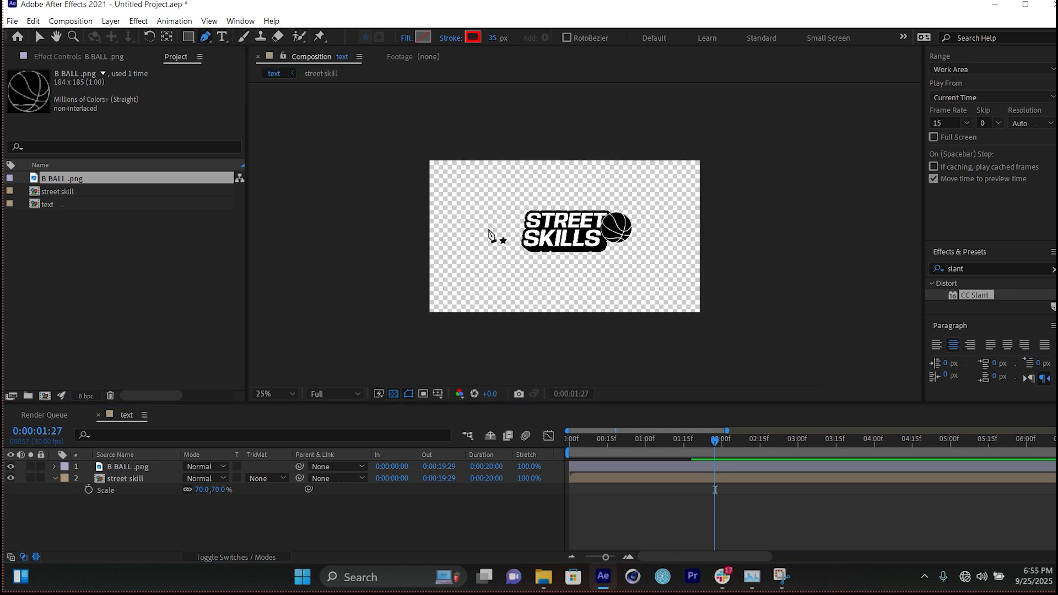
pyautogui.click(489, 233)
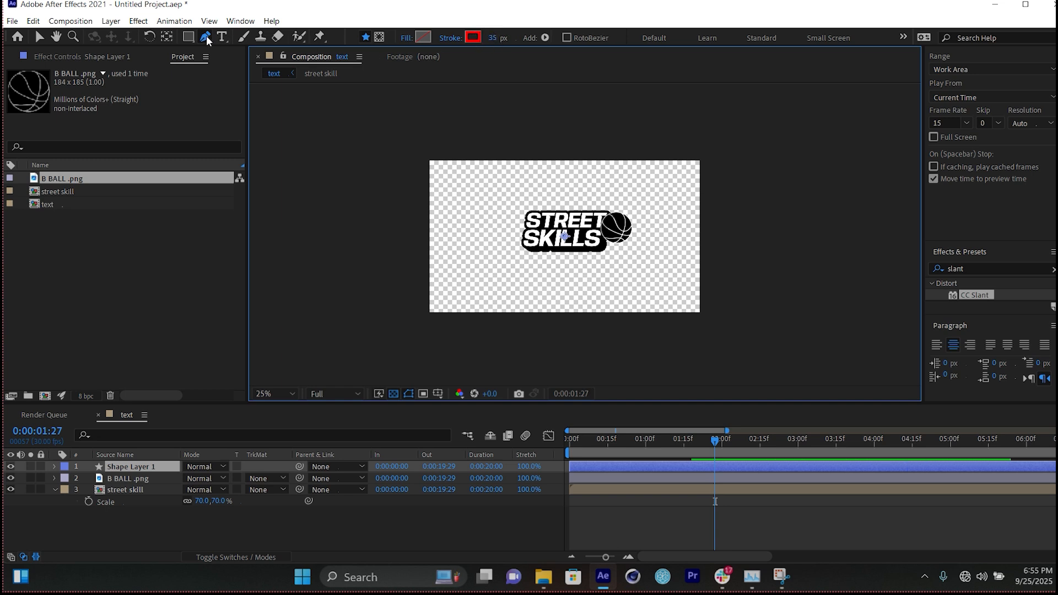
pyautogui.moveTo(493, 37); pyautogui.dragTo(312, 48)
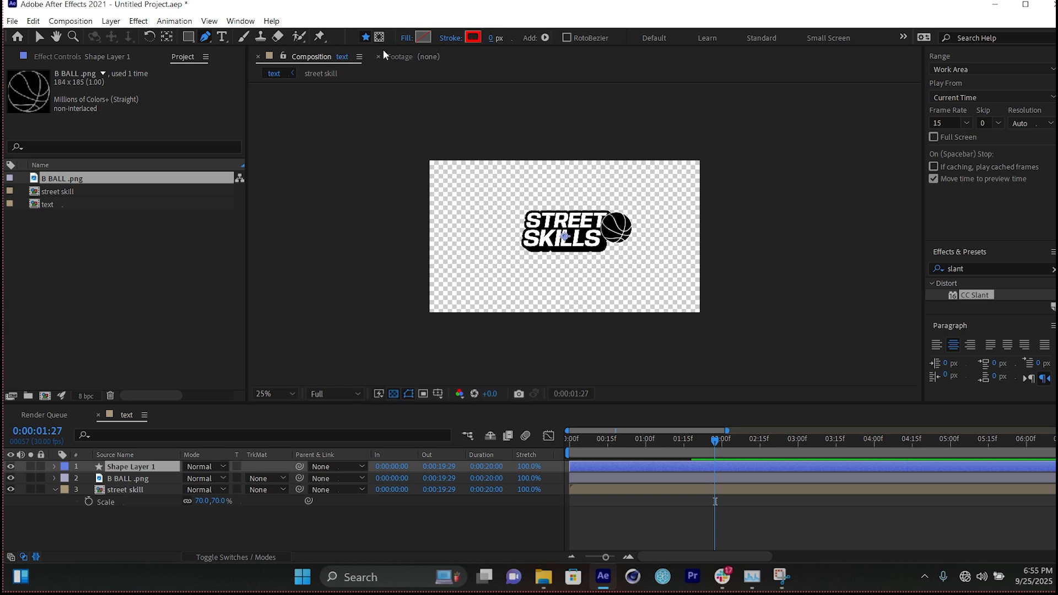
pyautogui.click(407, 38)
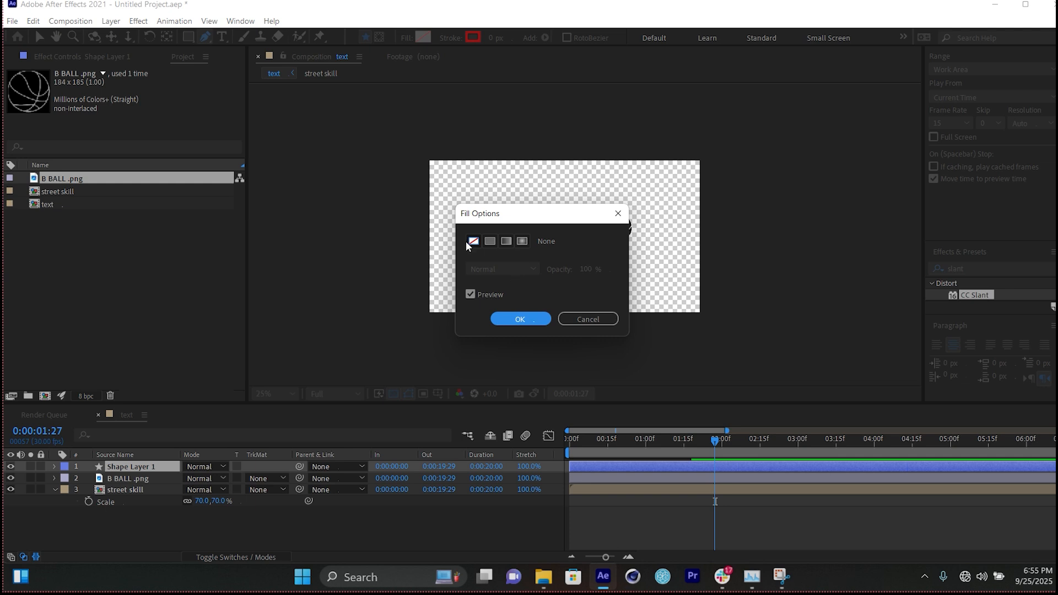
pyautogui.click(526, 322)
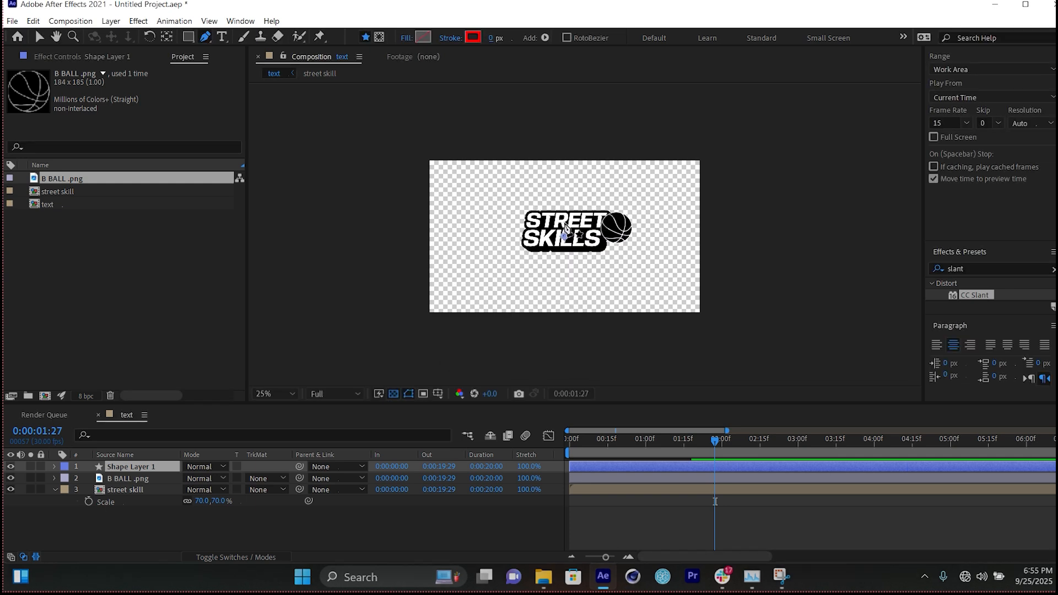
# Draw an open five-point path from above the frame, around the left and underside of the title, ending on the basketball
pyautogui.click(630, 156)
pyautogui.click(473, 230)
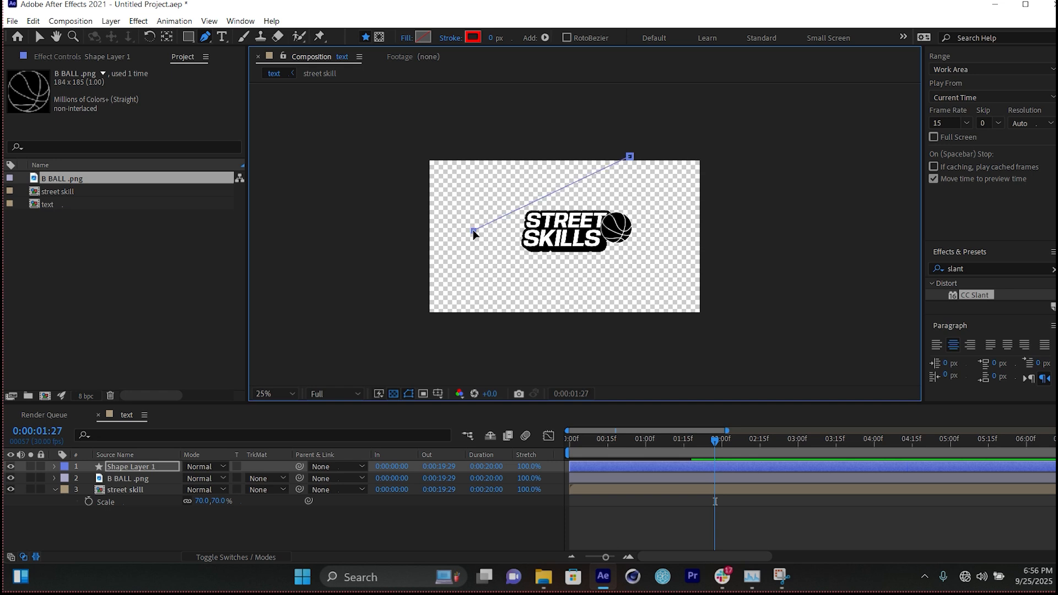
pyautogui.click(539, 291)
pyautogui.click(633, 255)
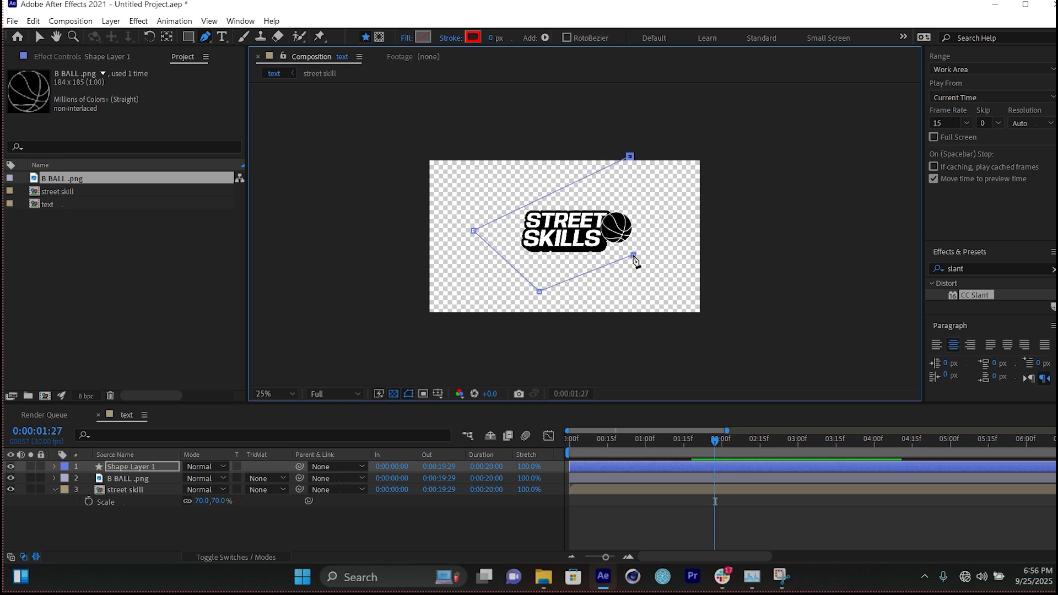
pyautogui.moveTo(609, 221); pyautogui.dragTo(590, 217)
# Smooth the path's corner points with the Convert Vertex tool and adjust points and handles into a rounded loop around the title
pyautogui.scroll(2, 573, 202)
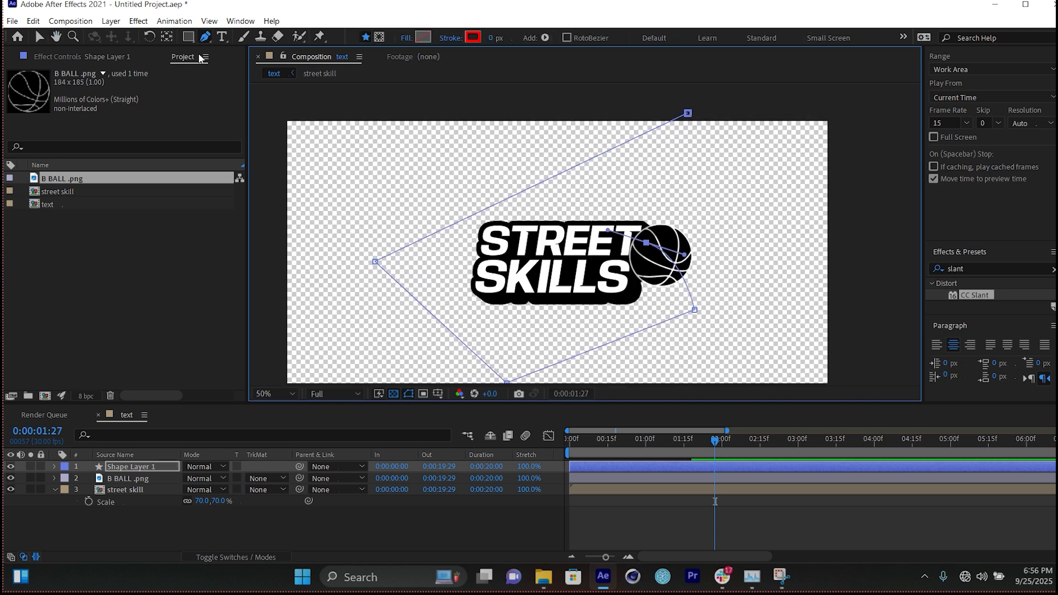
pyautogui.click(206, 37)
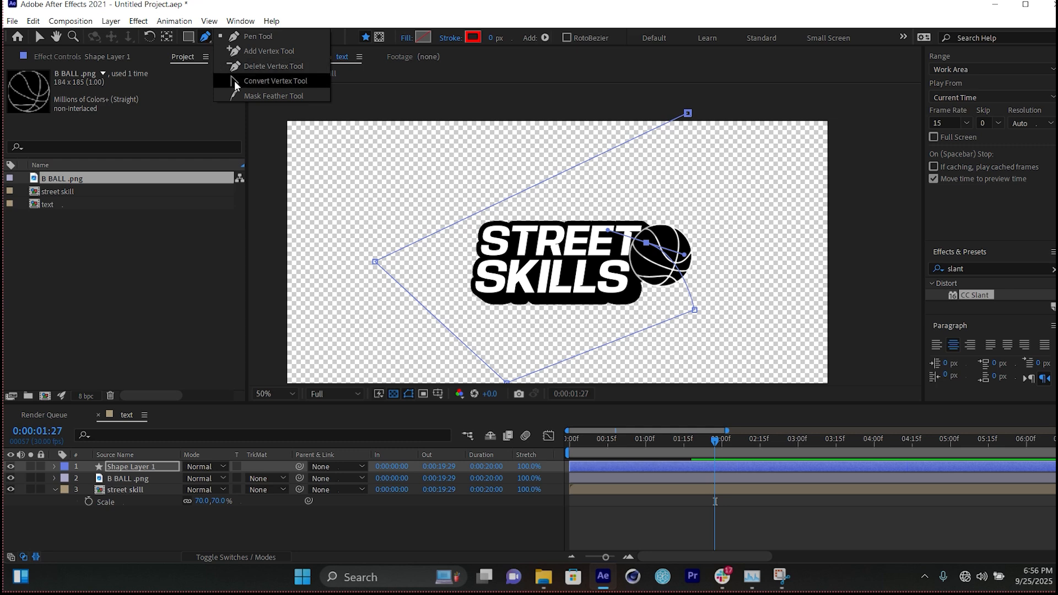
pyautogui.click(234, 80)
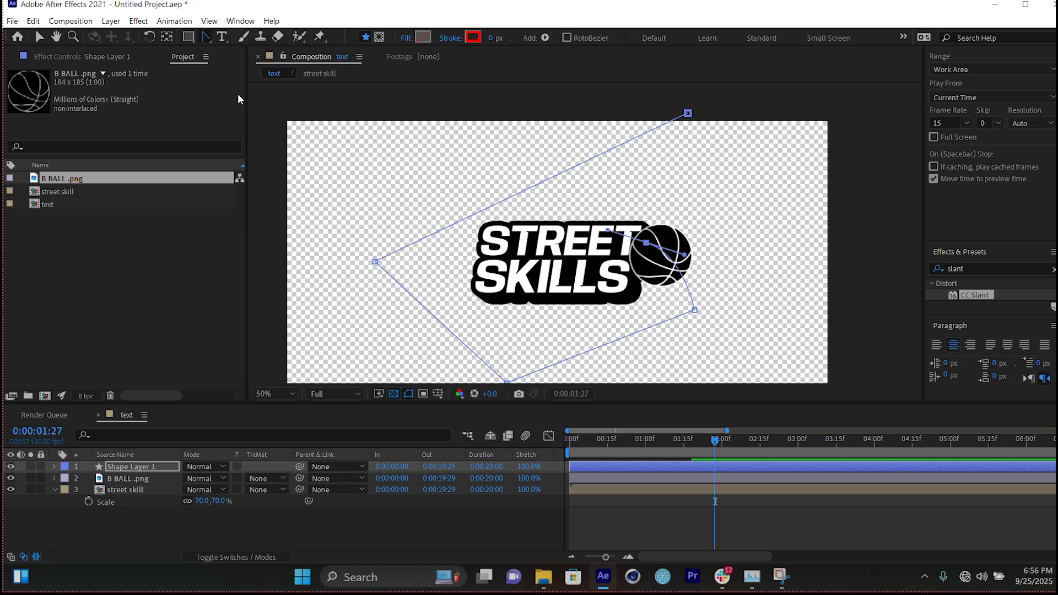
pyautogui.click(375, 263)
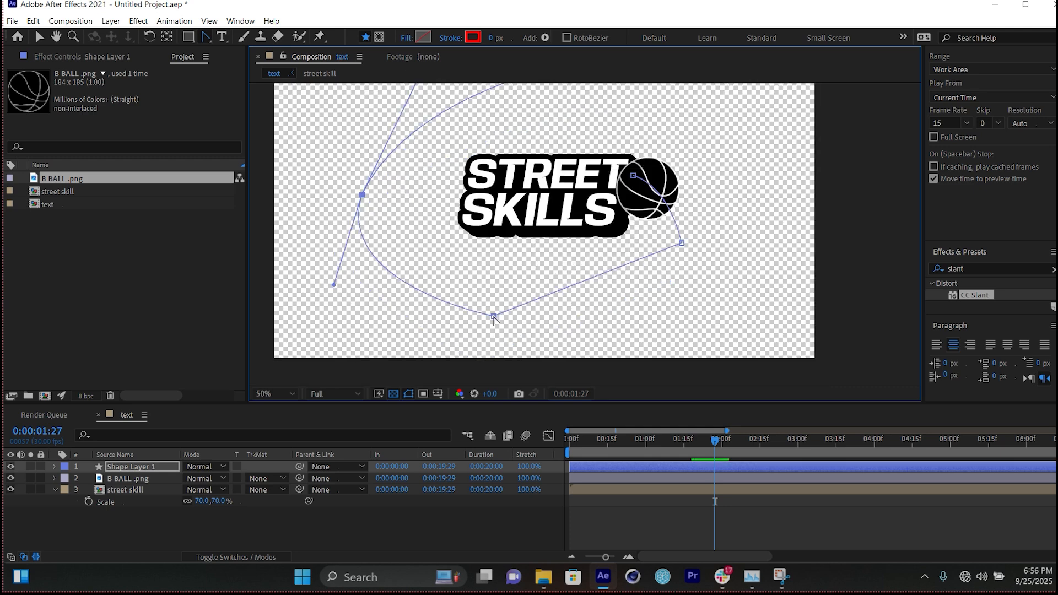
pyautogui.moveTo(494, 317); pyautogui.dragTo(568, 328)
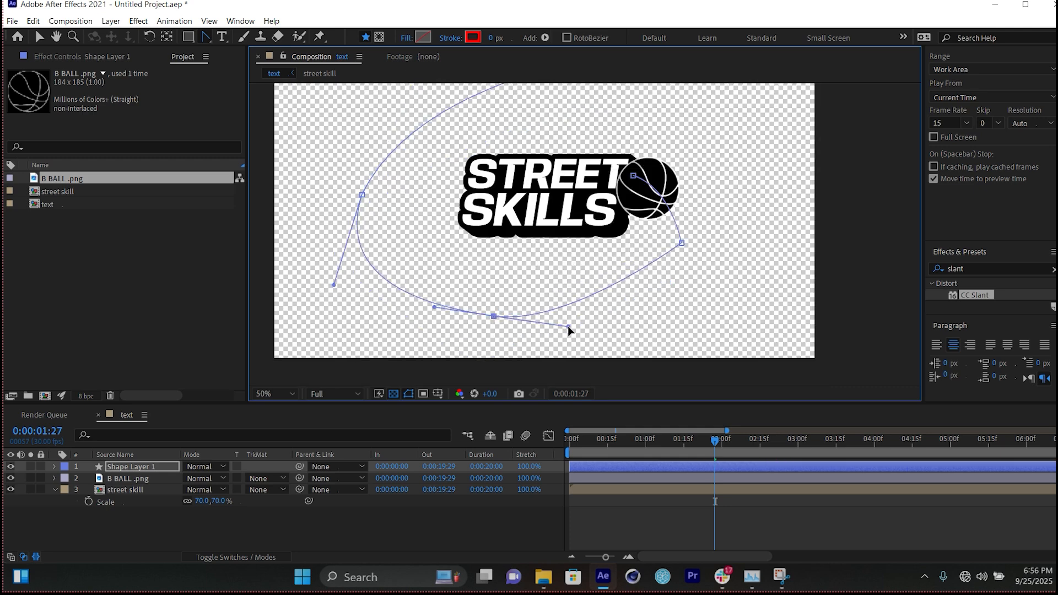
pyautogui.click(681, 242)
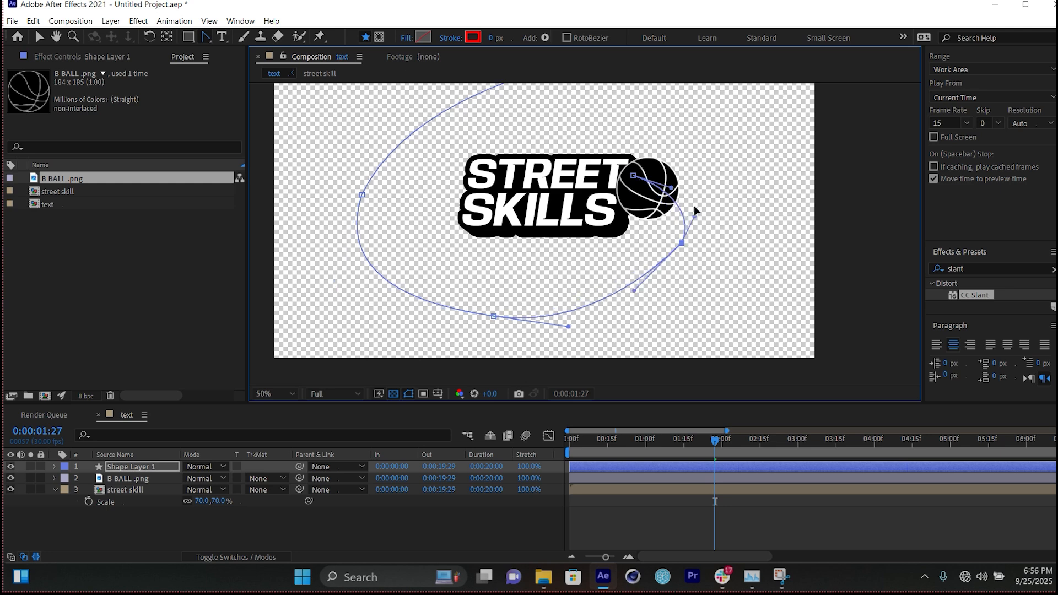
pyautogui.moveTo(700, 222); pyautogui.dragTo(699, 193)
pyautogui.moveTo(682, 244); pyautogui.dragTo(671, 256)
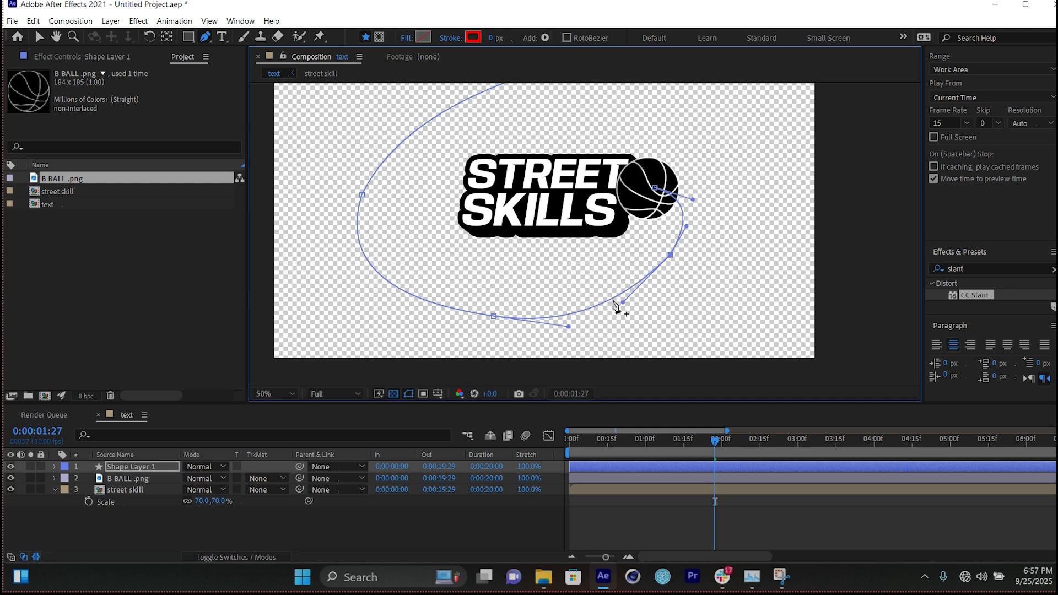
pyautogui.moveTo(623, 302); pyautogui.dragTo(641, 289)
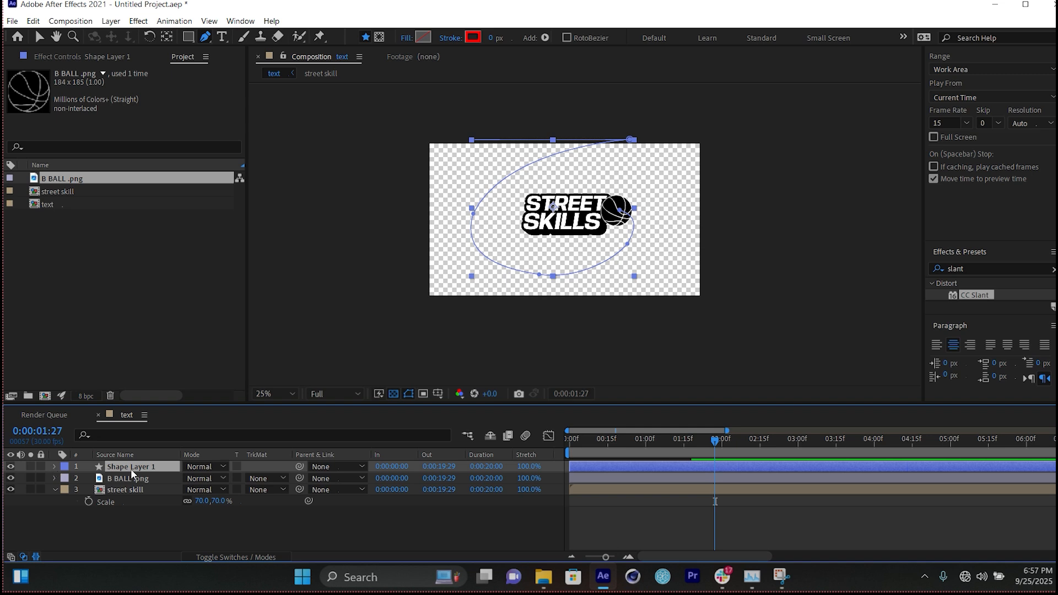
# Rename the shape layer as paths
pyautogui.press('Return')
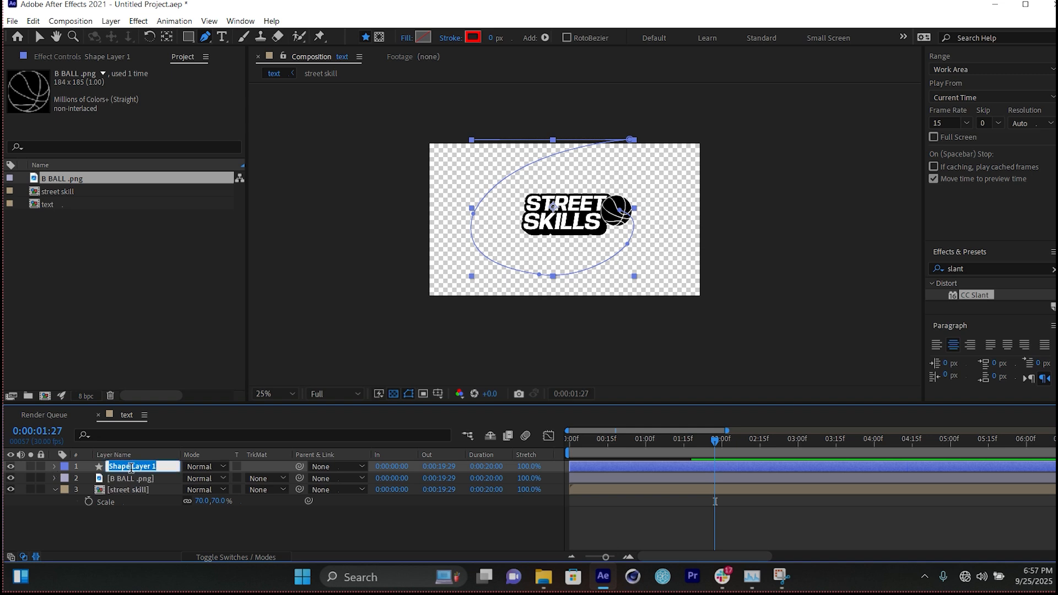
pyautogui.write('paths')
pyautogui.press('Return')
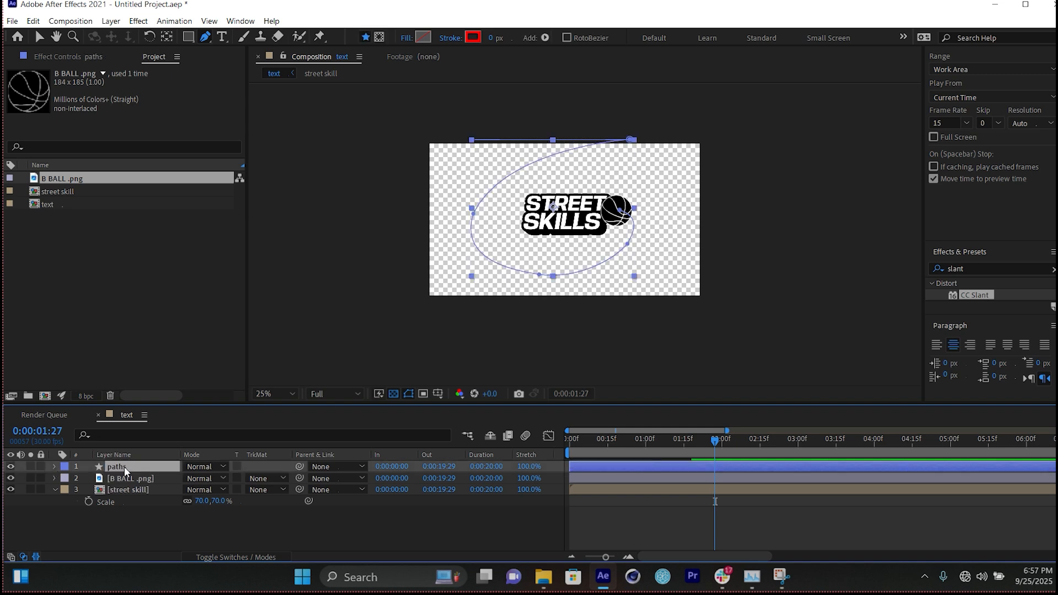
# Expand the paths layer down to Shape 1's Path property and set a Path keyframe at 0:00:00:00
pyautogui.click(54, 466)
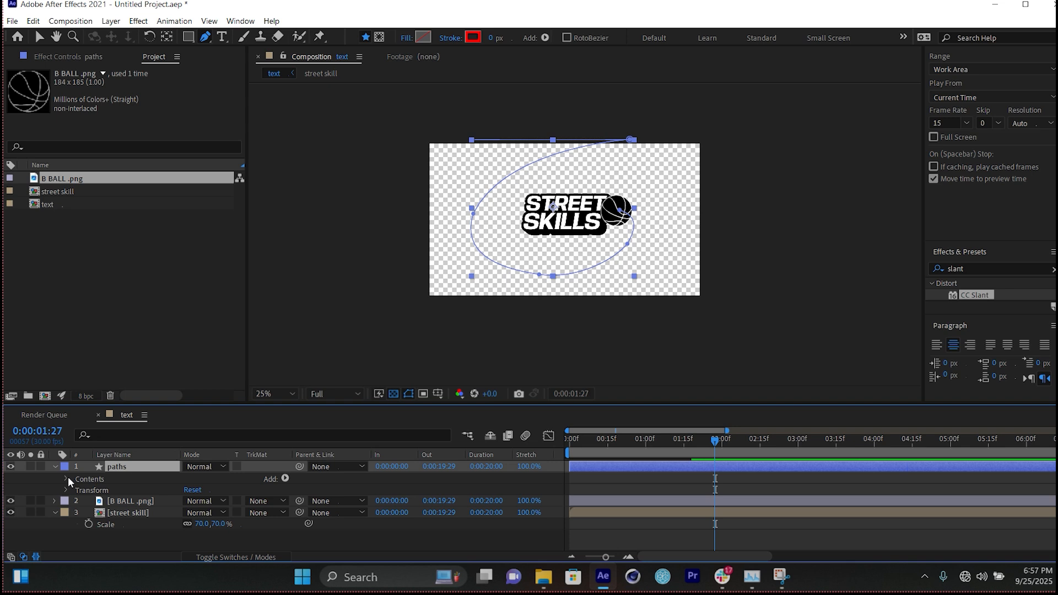
pyautogui.click(67, 478)
pyautogui.click(78, 490)
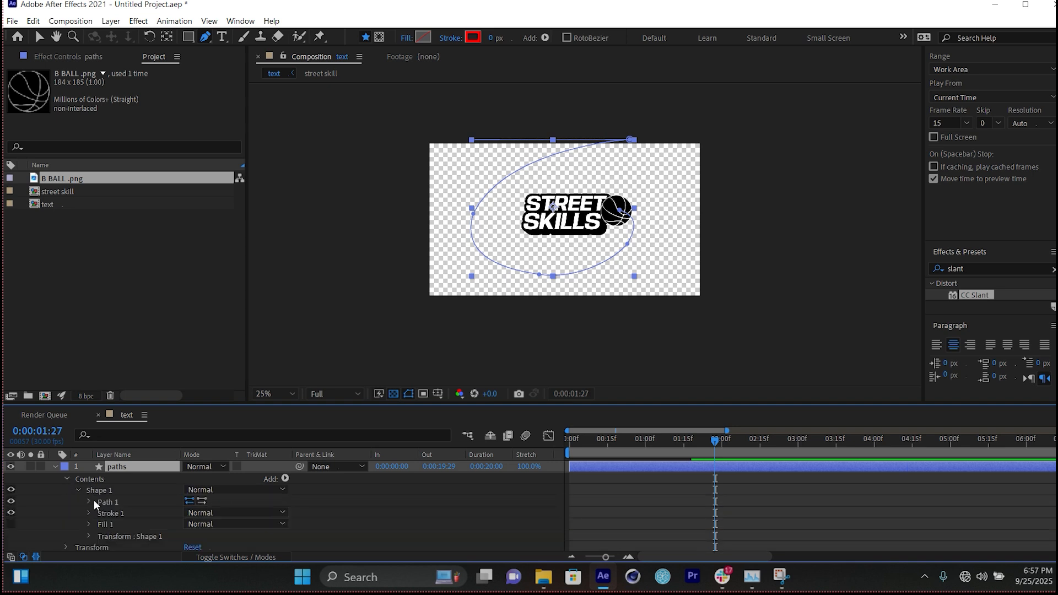
pyautogui.click(87, 501)
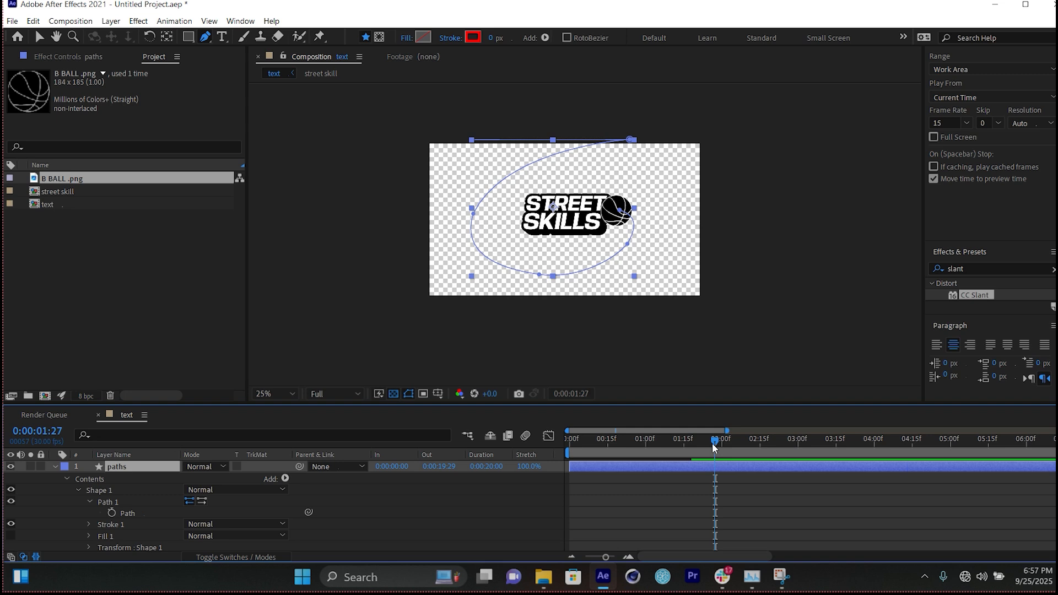
pyautogui.moveTo(716, 441); pyautogui.dragTo(569, 440)
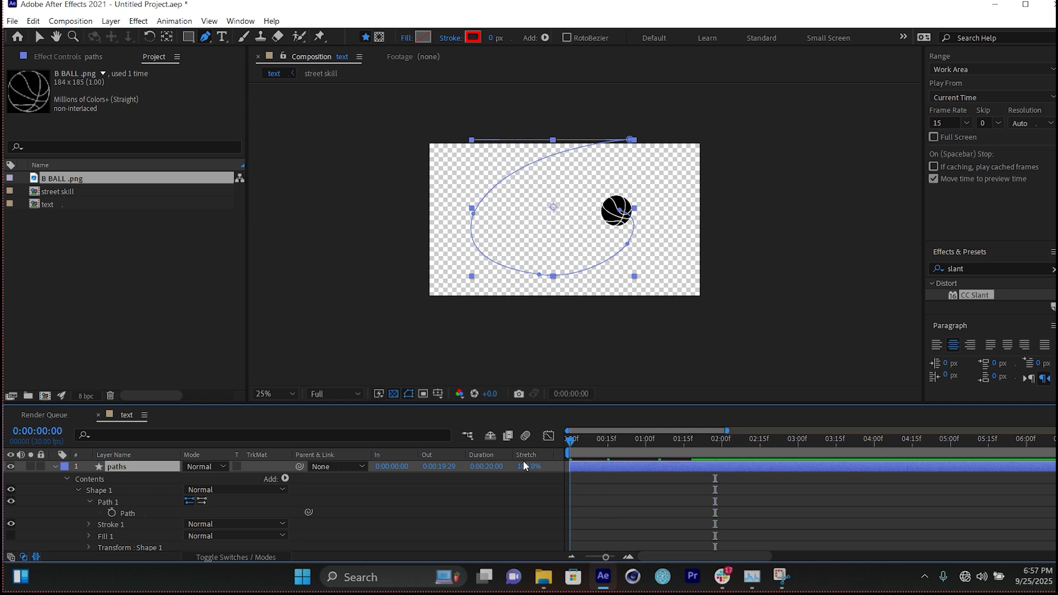
pyautogui.click(112, 513)
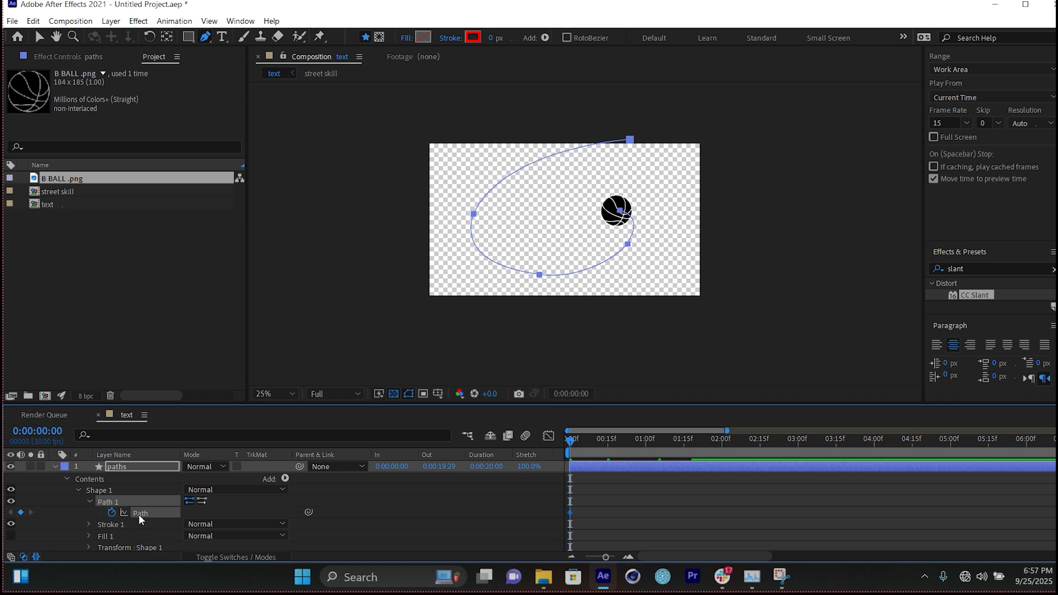
# Enable Position keyframing on the B BALL .png layer at 0:00:00:00, paste the copied path into it, and preview the motion
pyautogui.click(54, 467)
pyautogui.click(137, 479)
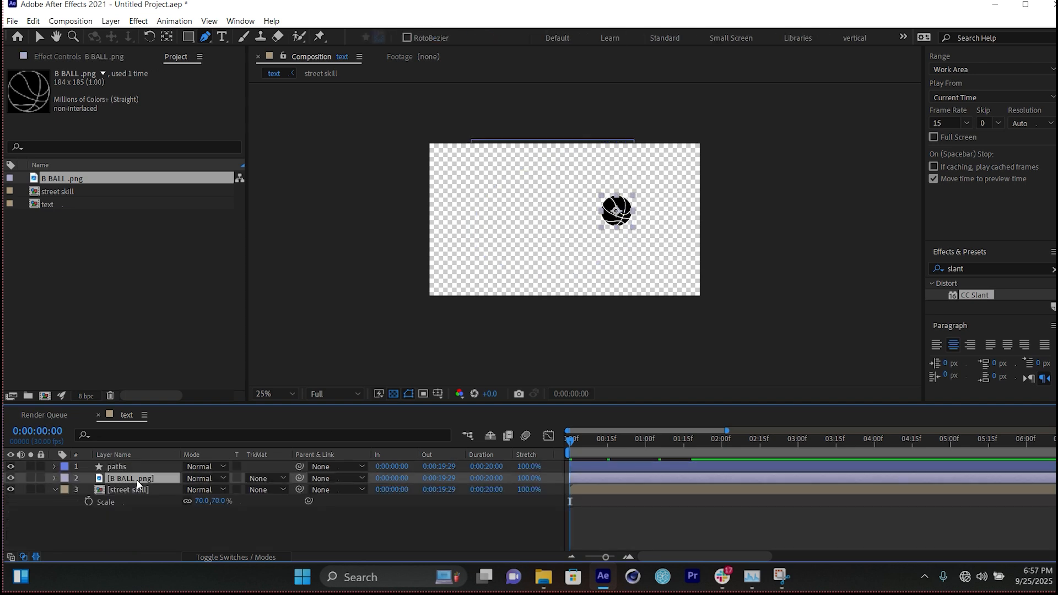
pyautogui.press('p')
pyautogui.click(88, 490)
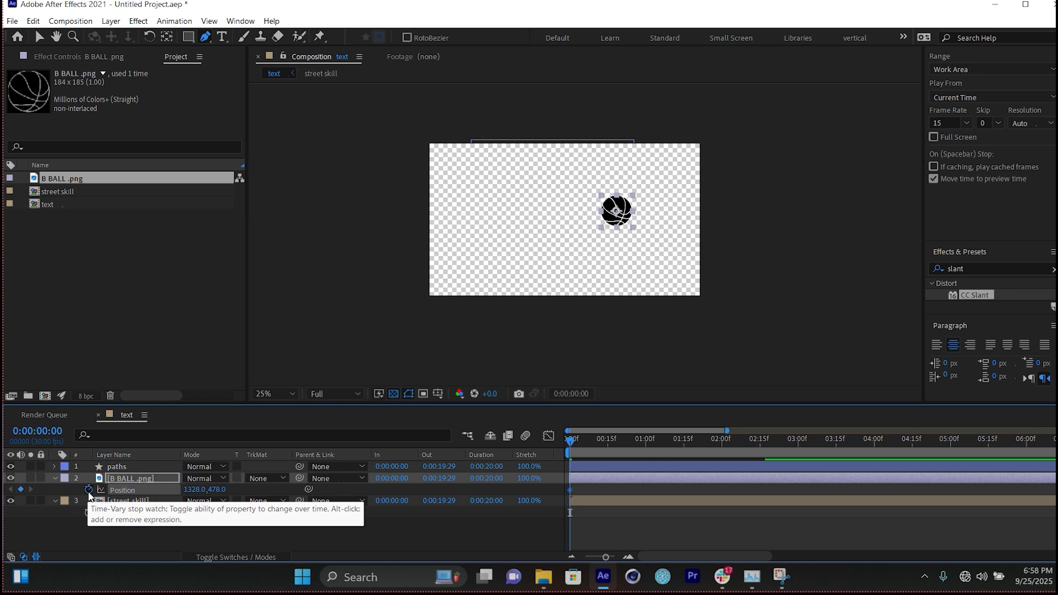
pyautogui.hotkey('ctrl', 'v')
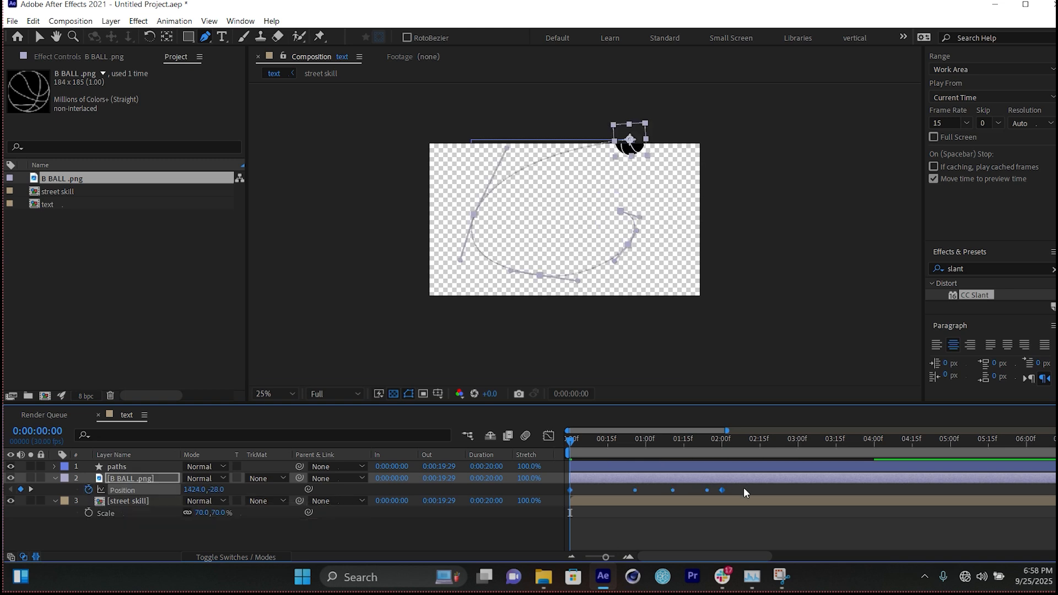
pyautogui.press('space')
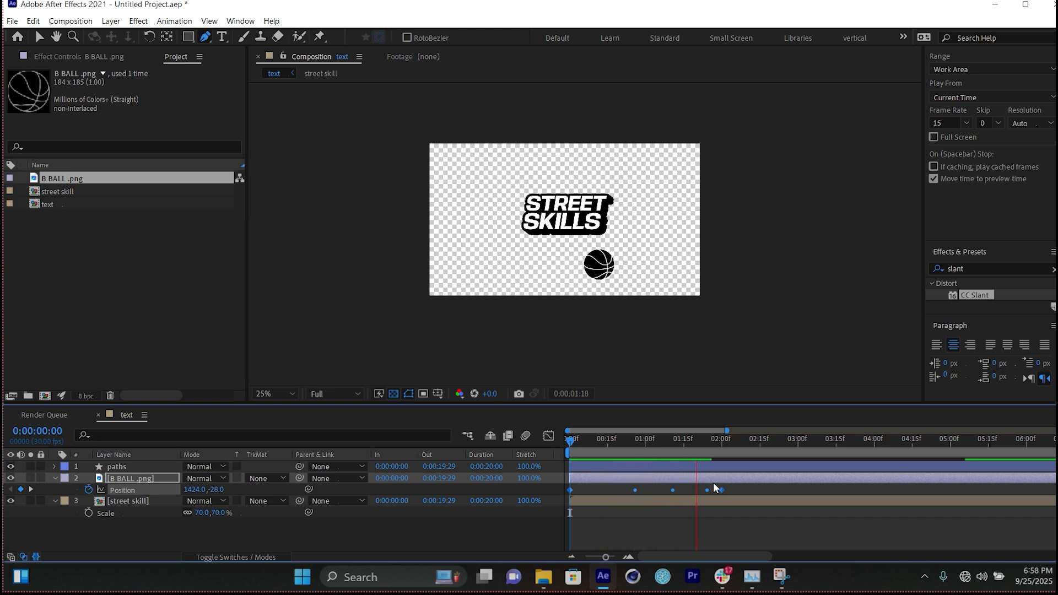
# Compress all the basketball's Position keyframes proportionally so the last one falls at 0:00:00:18, and preview the faster motion
pyautogui.click(733, 443)
pyautogui.moveTo(732, 444); pyautogui.dragTo(735, 445)
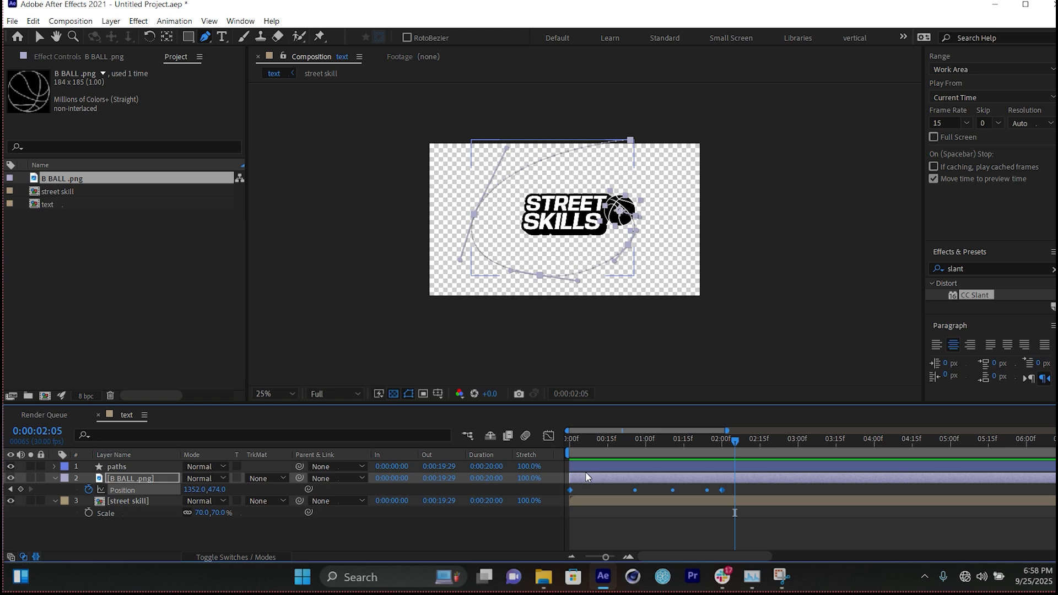
pyautogui.moveTo(753, 487); pyautogui.dragTo(534, 501)
pyautogui.moveTo(721, 488); pyautogui.dragTo(683, 490)
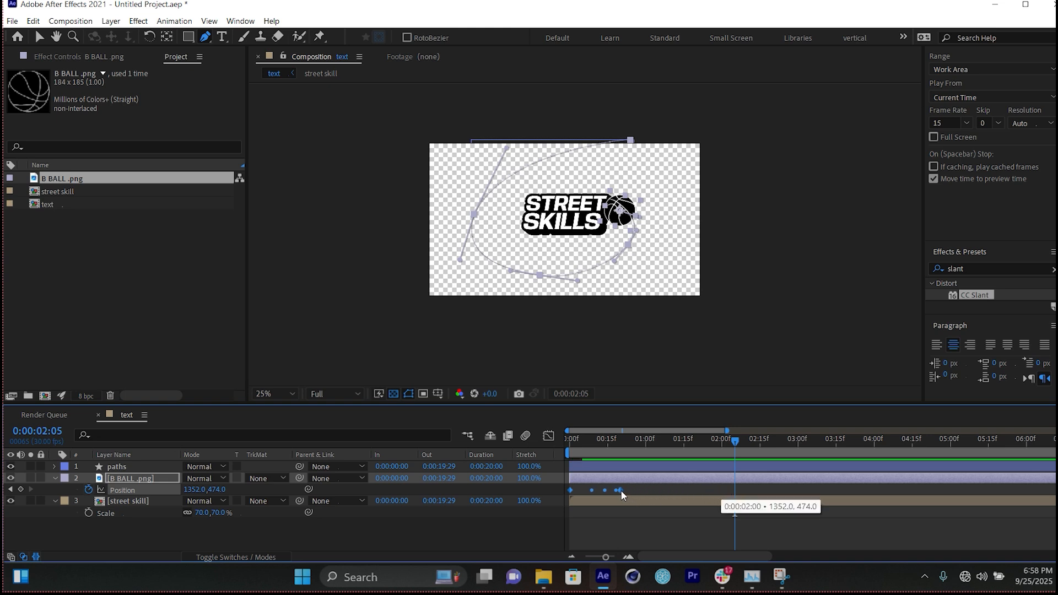
pyautogui.moveTo(615, 487); pyautogui.dragTo(615, 487)
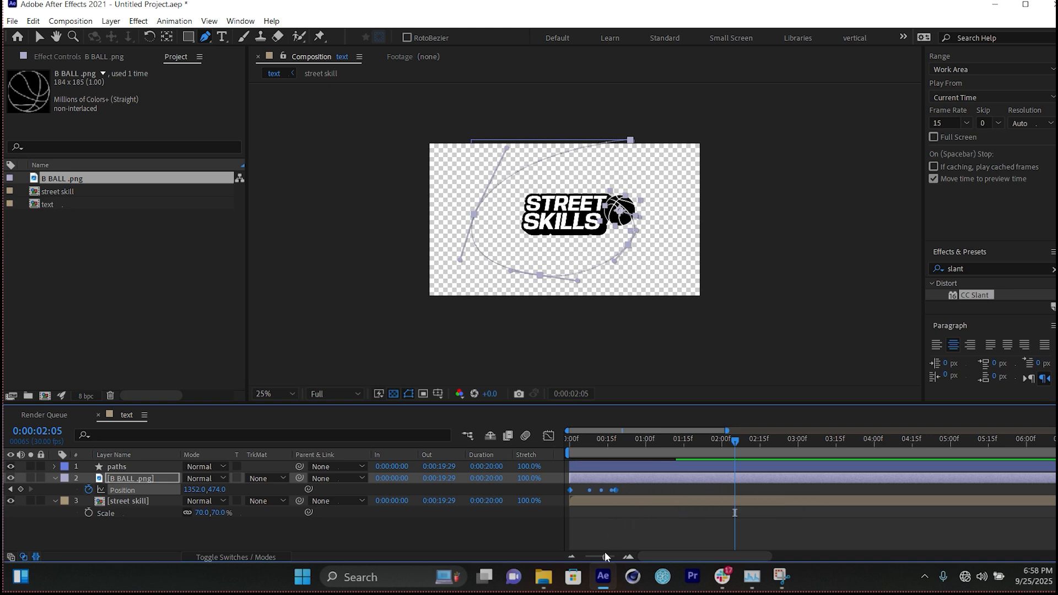
pyautogui.moveTo(605, 556); pyautogui.dragTo(596, 556)
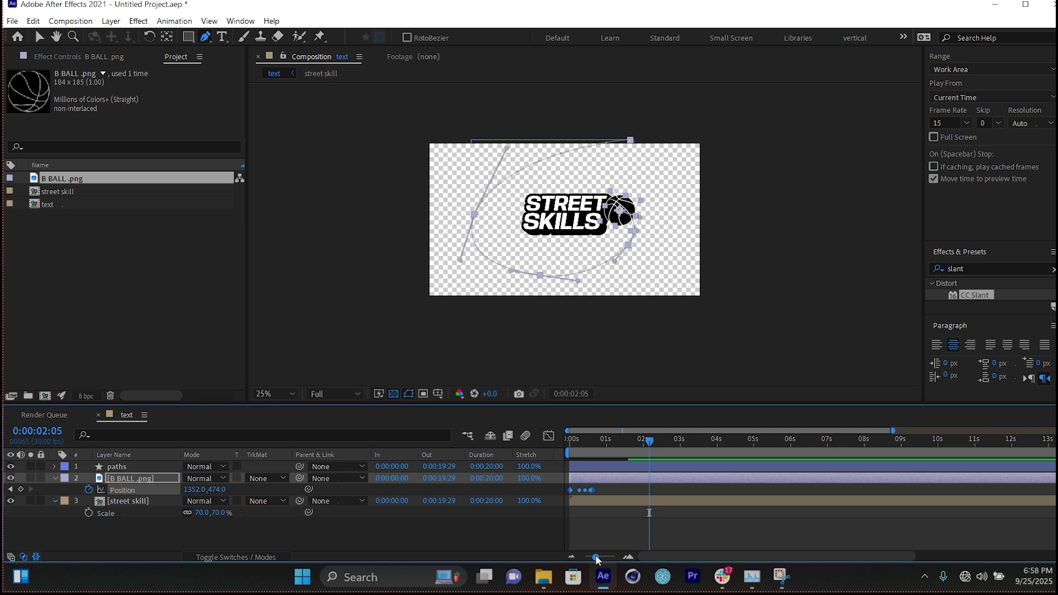
pyautogui.moveTo(644, 455); pyautogui.dragTo(528, 460)
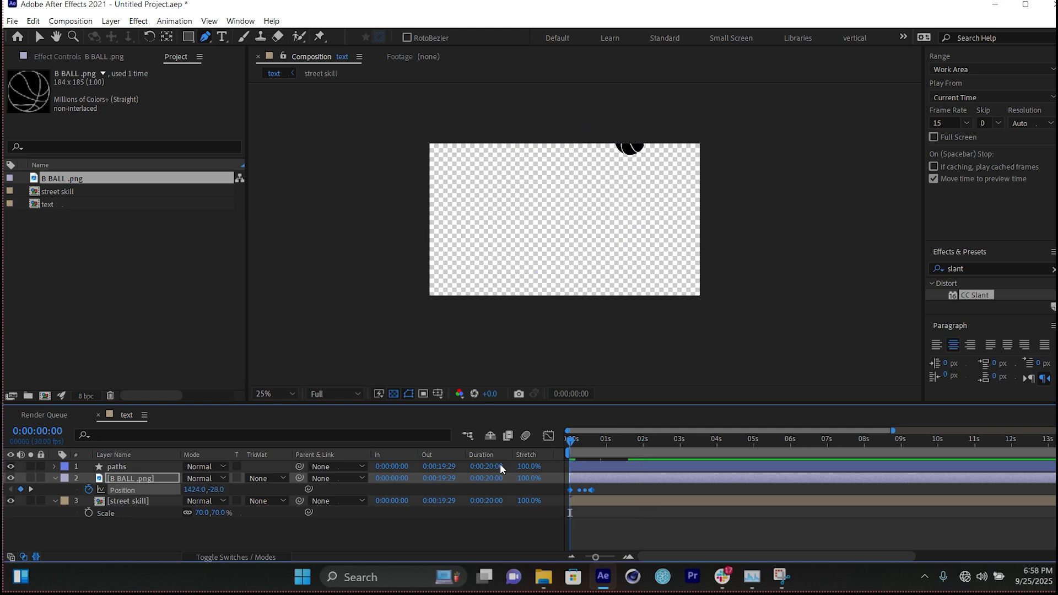
pyautogui.press('space')
pyautogui.press('space')
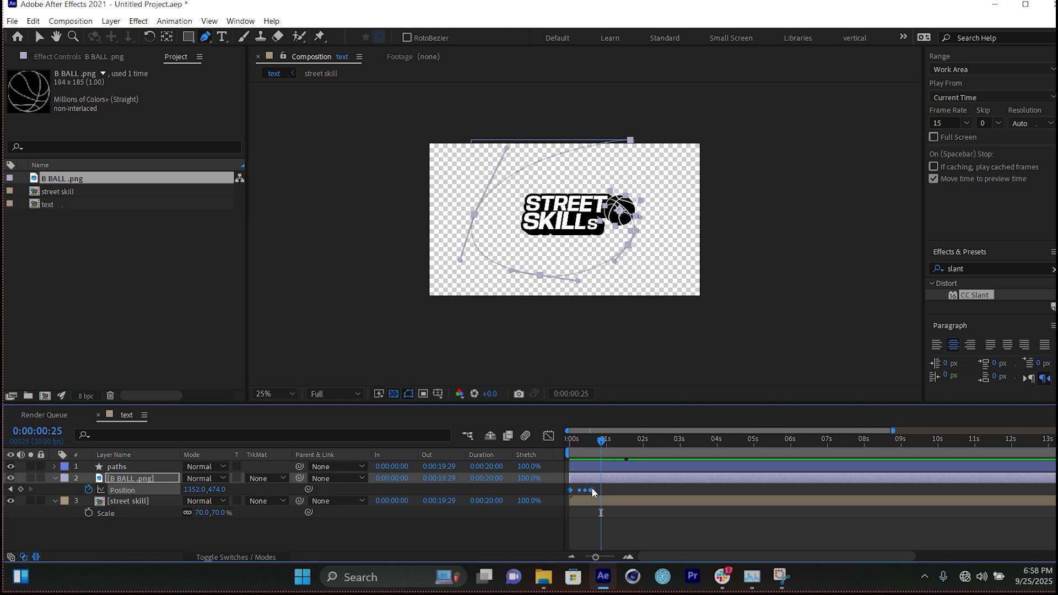
# Stretch the basketball's Position keyframes slightly so the last one falls just before 0:00:00:25, and play the animation from the start
pyautogui.scroll(2, 584, 494)
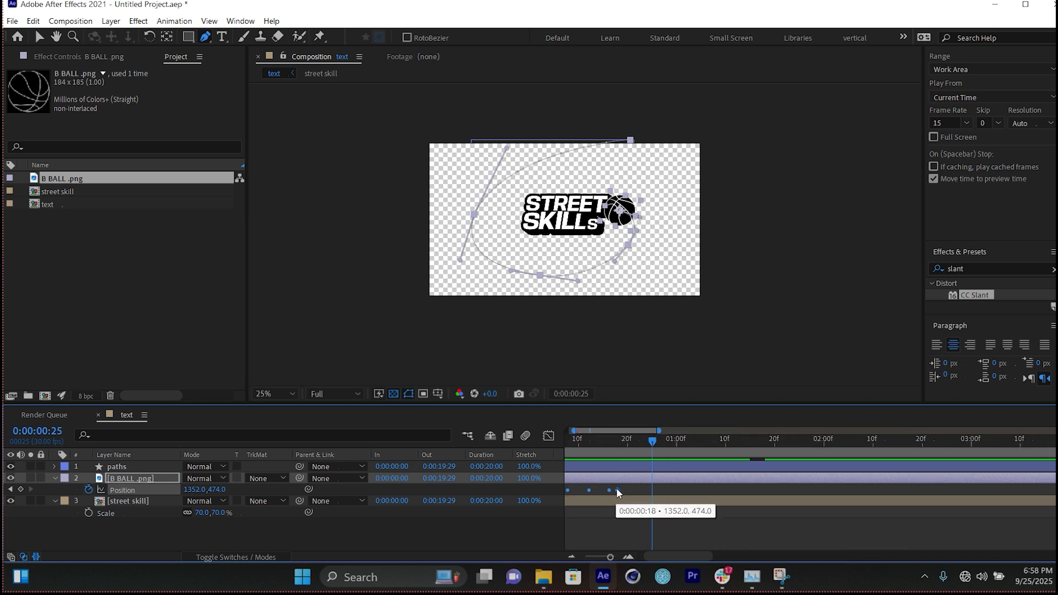
pyautogui.moveTo(618, 489); pyautogui.dragTo(635, 493)
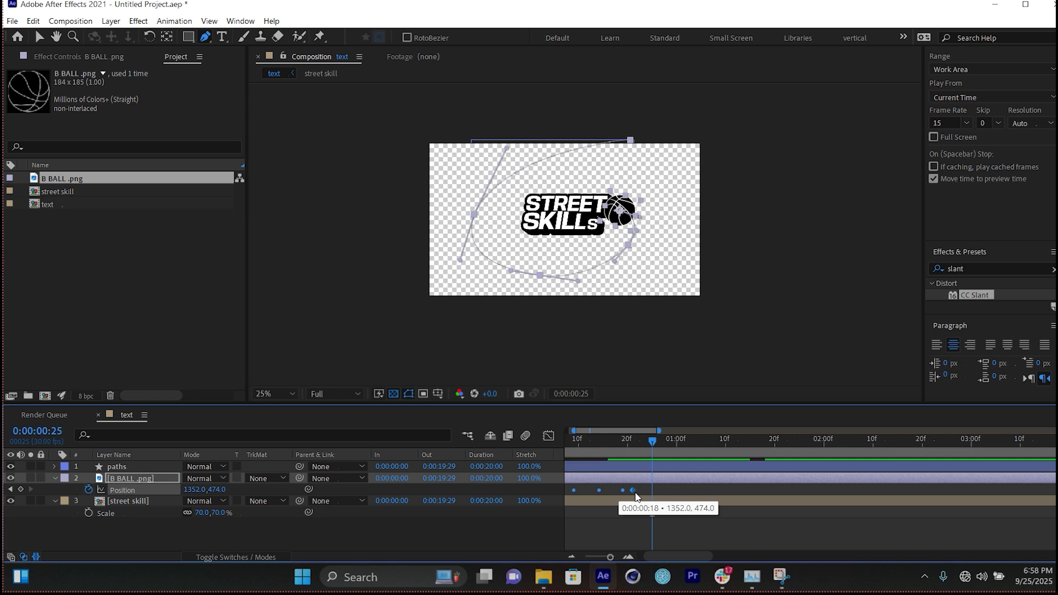
pyautogui.moveTo(634, 494); pyautogui.dragTo(640, 494)
pyautogui.press('space')
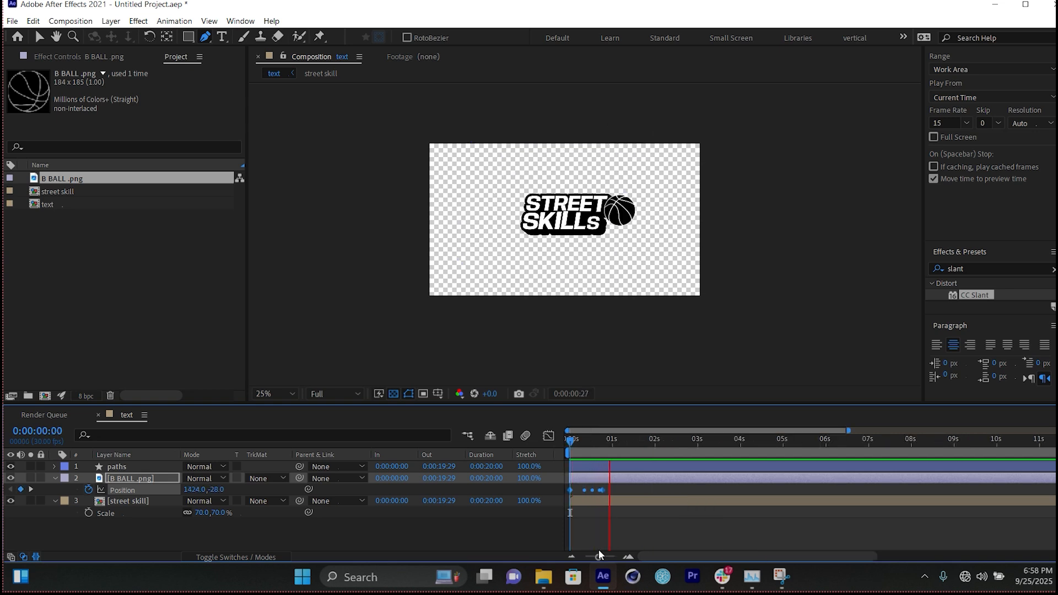
pyautogui.press('space')
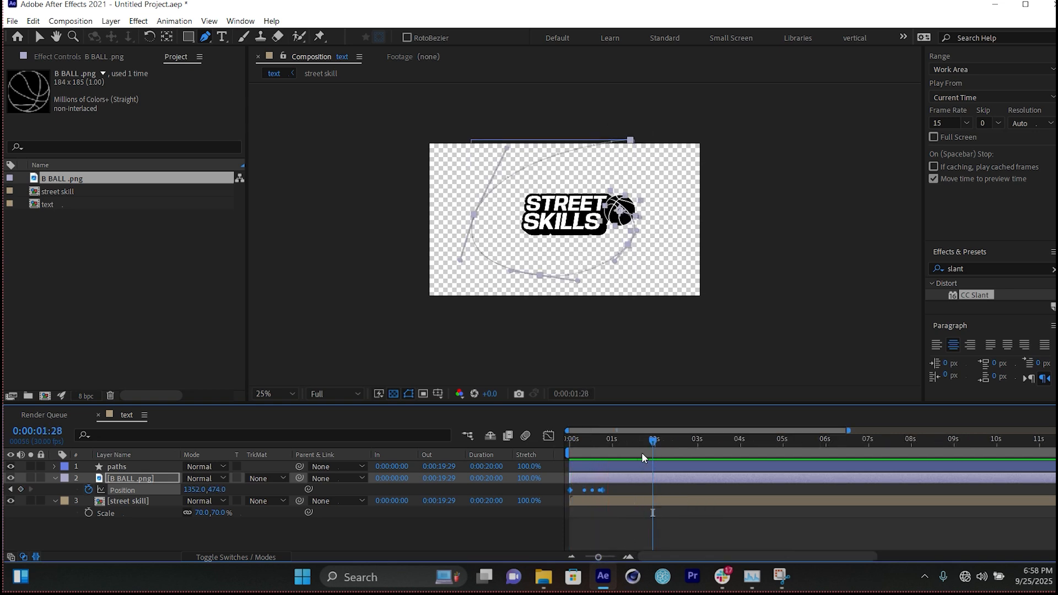
pyautogui.moveTo(643, 455); pyautogui.dragTo(532, 457)
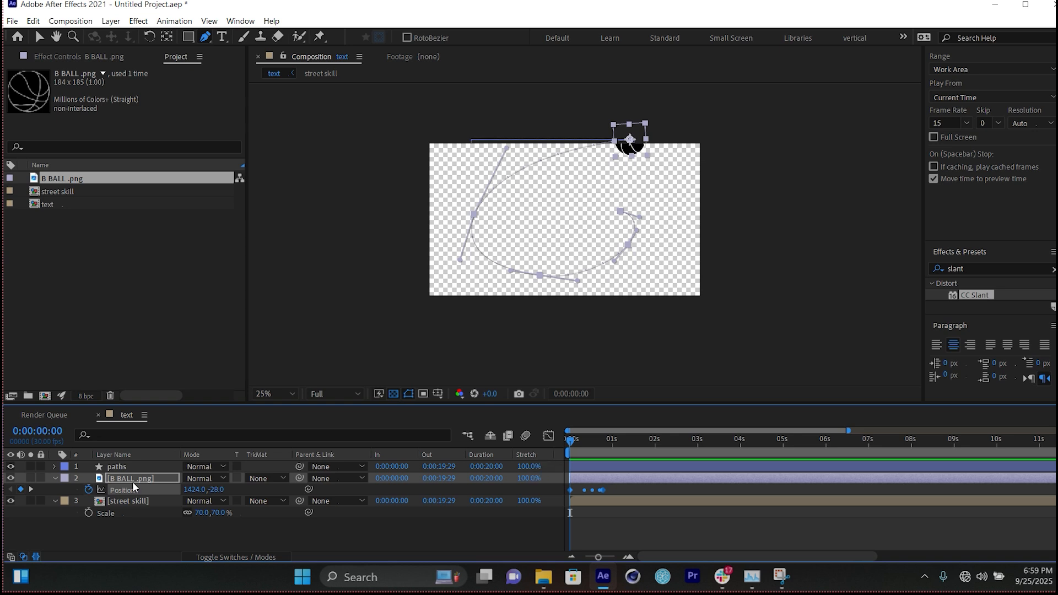
# Give the paths layer a red FF0000 stroke with a width of 30 px
pyautogui.moveTo(580, 444); pyautogui.dragTo(593, 438)
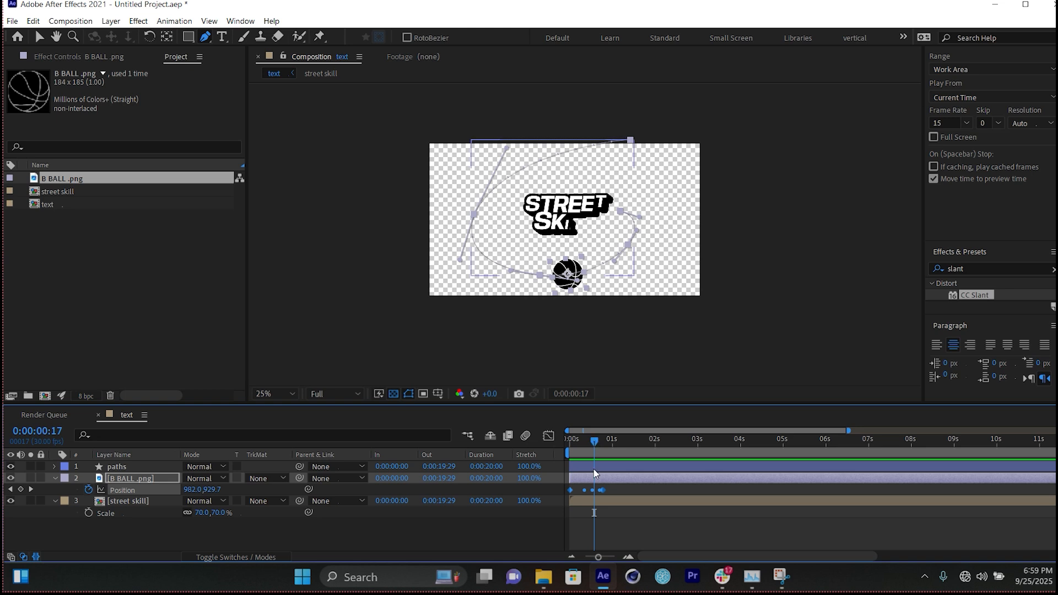
pyautogui.click(122, 468)
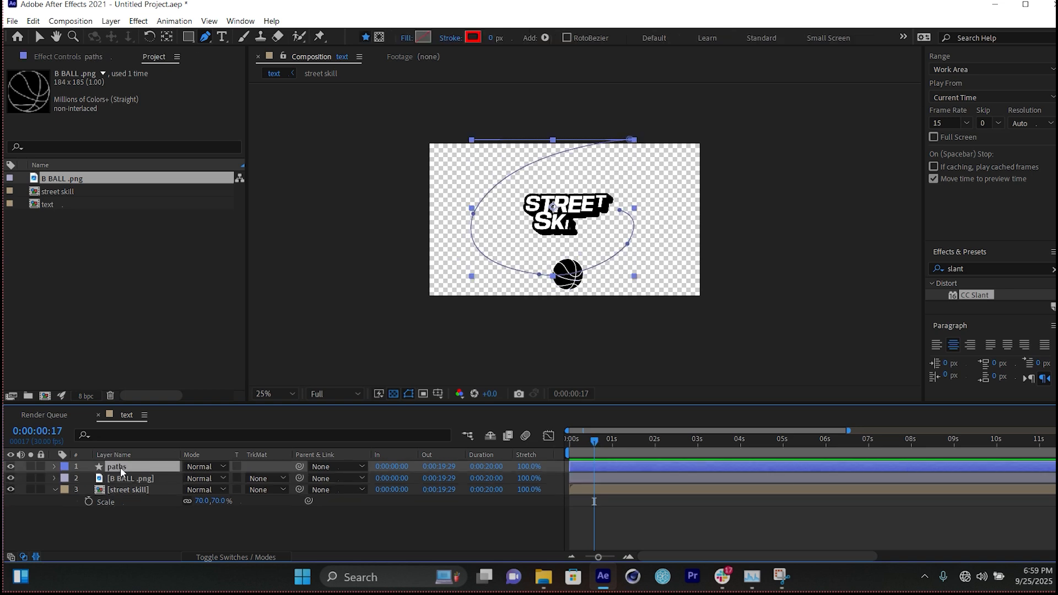
pyautogui.click(478, 37)
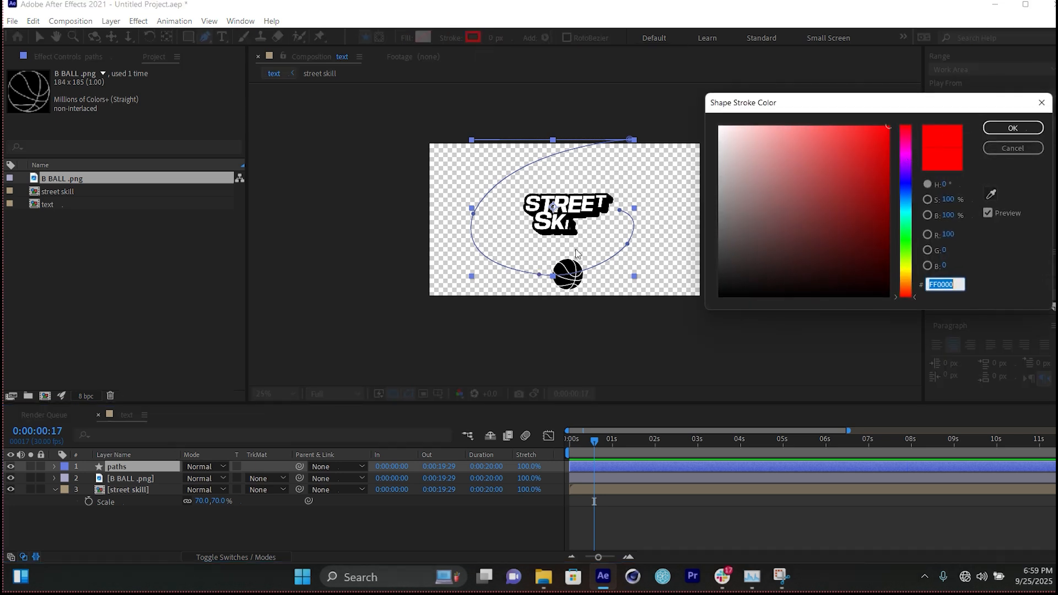
pyautogui.click(1003, 131)
pyautogui.moveTo(492, 38); pyautogui.dragTo(517, 39)
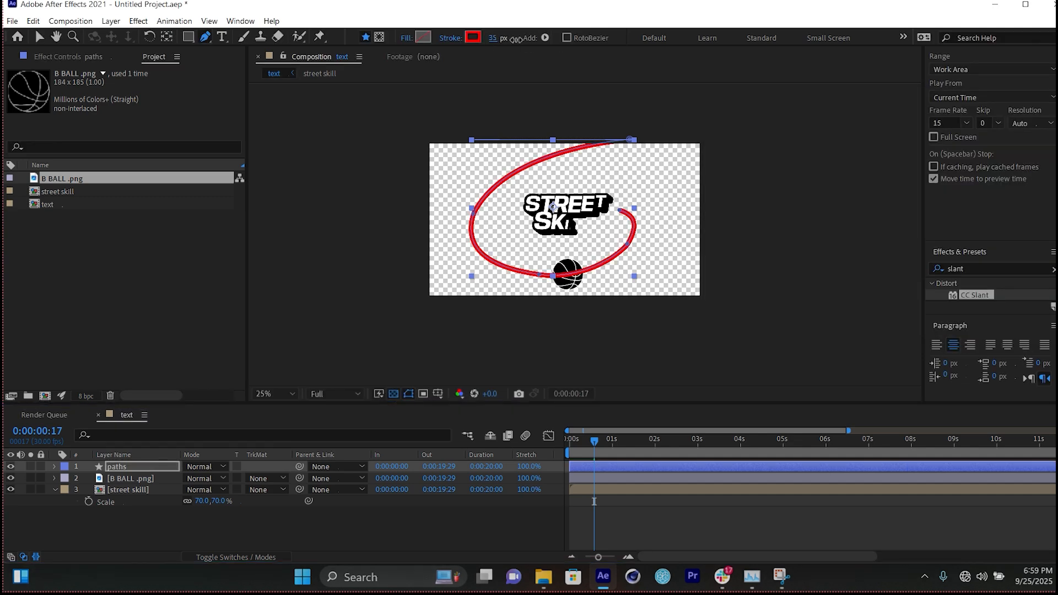
pyautogui.press('.')
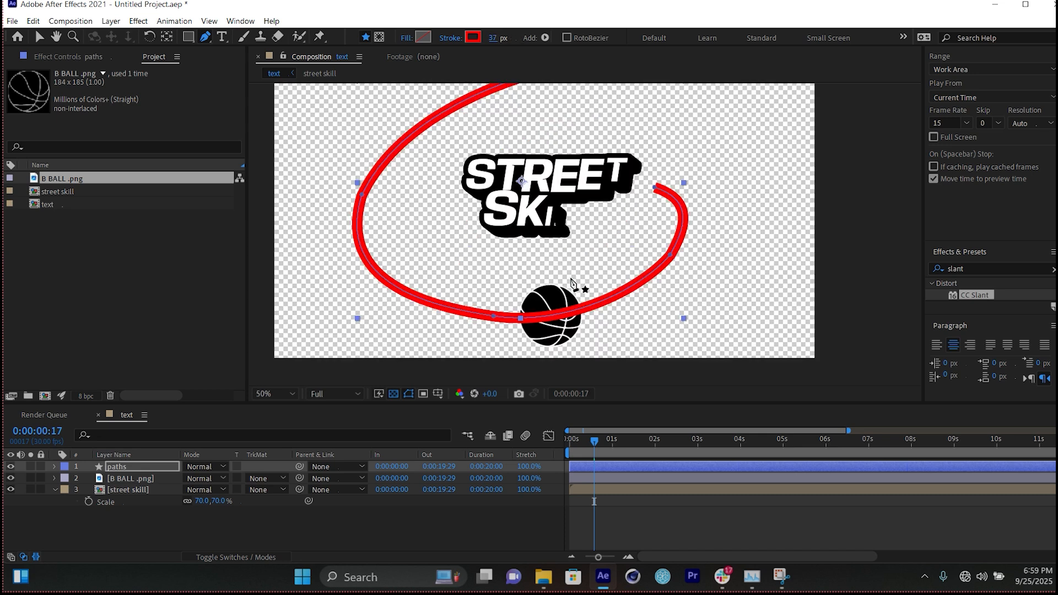
pyautogui.click(493, 39)
pyautogui.write('30')
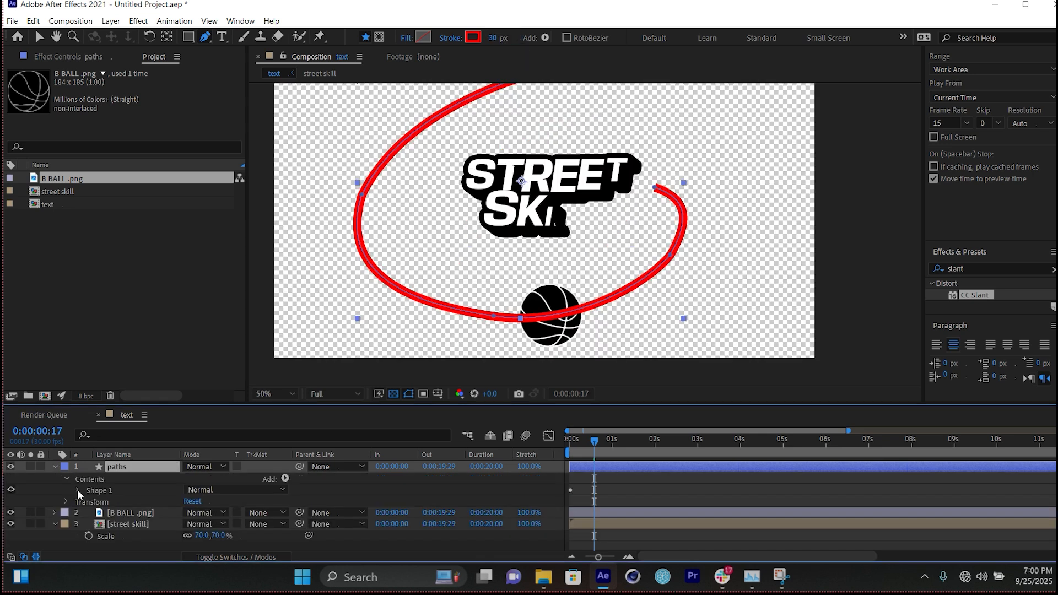
# Set Stroke 1 of the paths shape to Round Cap line ends and Round Join corners
pyautogui.click(78, 490)
pyautogui.click(89, 523)
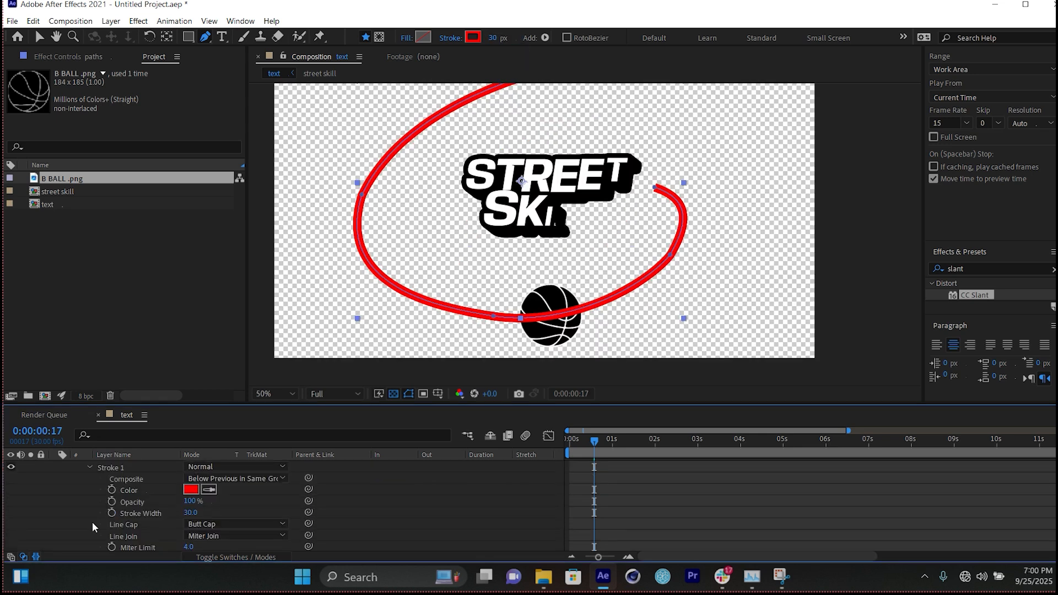
pyautogui.click(232, 527)
pyautogui.click(249, 499)
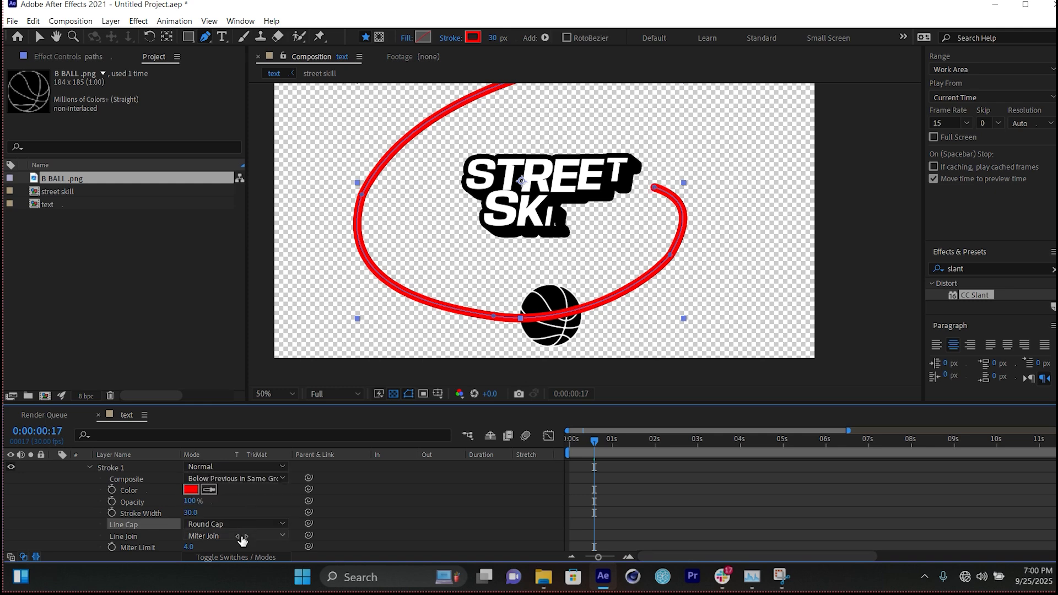
pyautogui.click(241, 536)
pyautogui.click(257, 508)
# Taper the red stroke so it thins toward the path's beginning above the frame, and preview the animation from the start
pyautogui.scroll(-1, 108, 534)
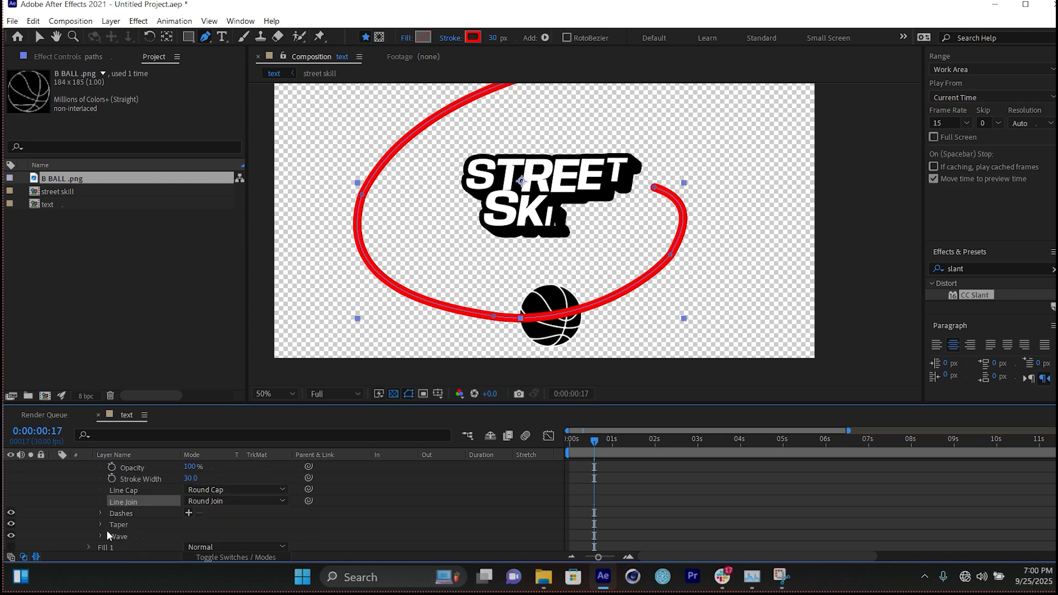
pyautogui.click(100, 524)
pyautogui.scroll(-2, 100, 527)
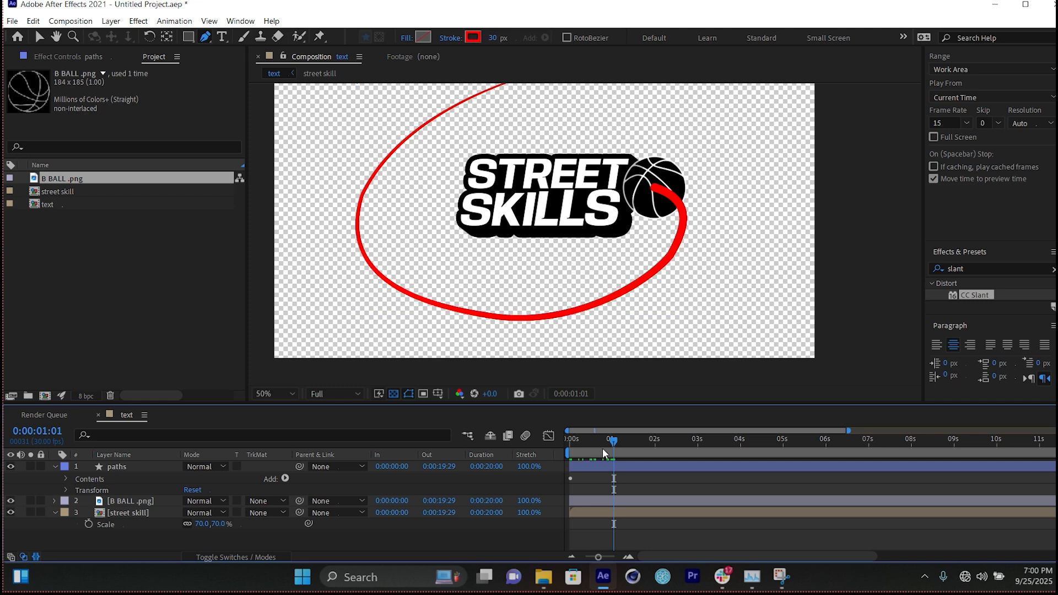
pyautogui.moveTo(603, 448); pyautogui.dragTo(548, 446)
pyautogui.press('space')
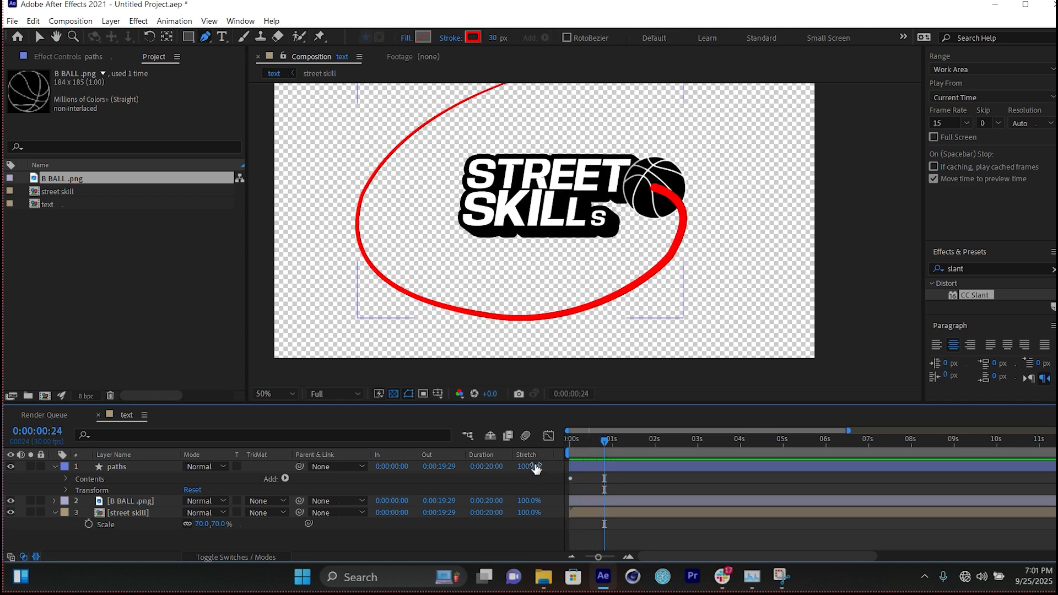
# Add Trim Paths to the paths layer and remove the layer's Path keyframe at 0:00:00:00
pyautogui.click(286, 479)
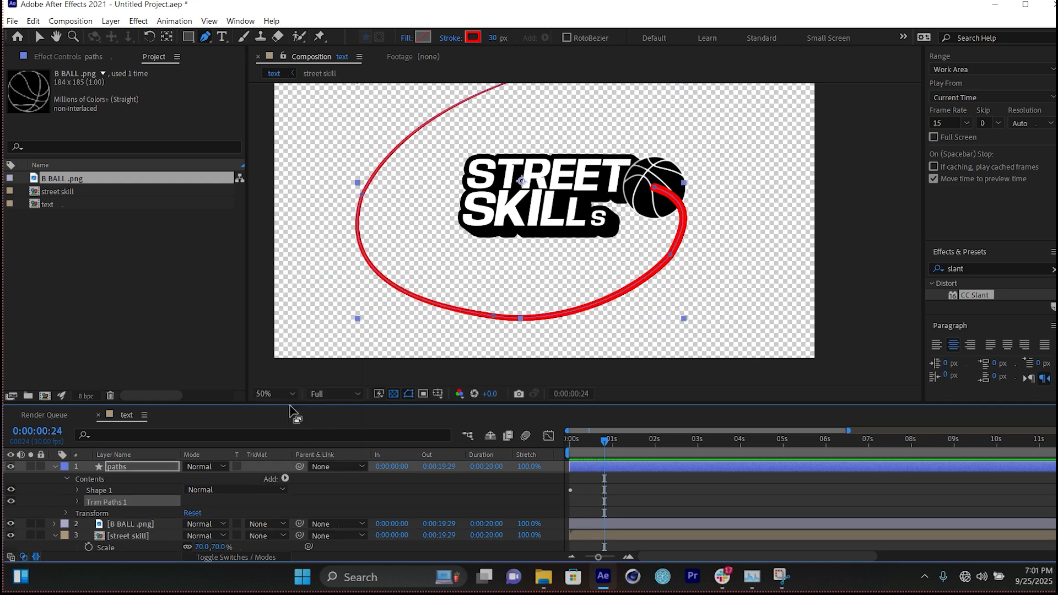
pyautogui.click(288, 403)
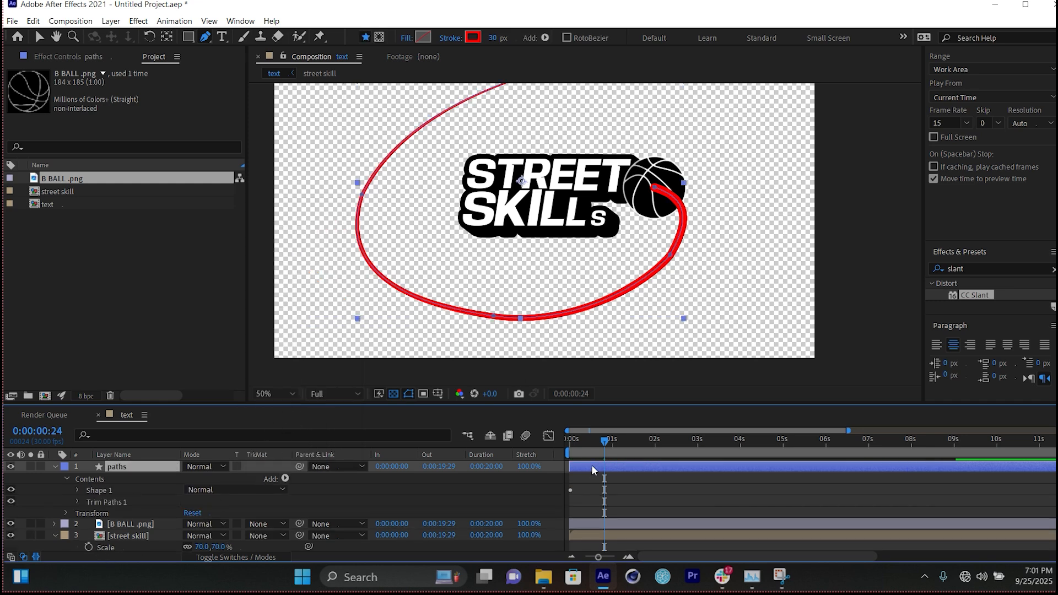
pyautogui.press('u')
pyautogui.click(572, 480)
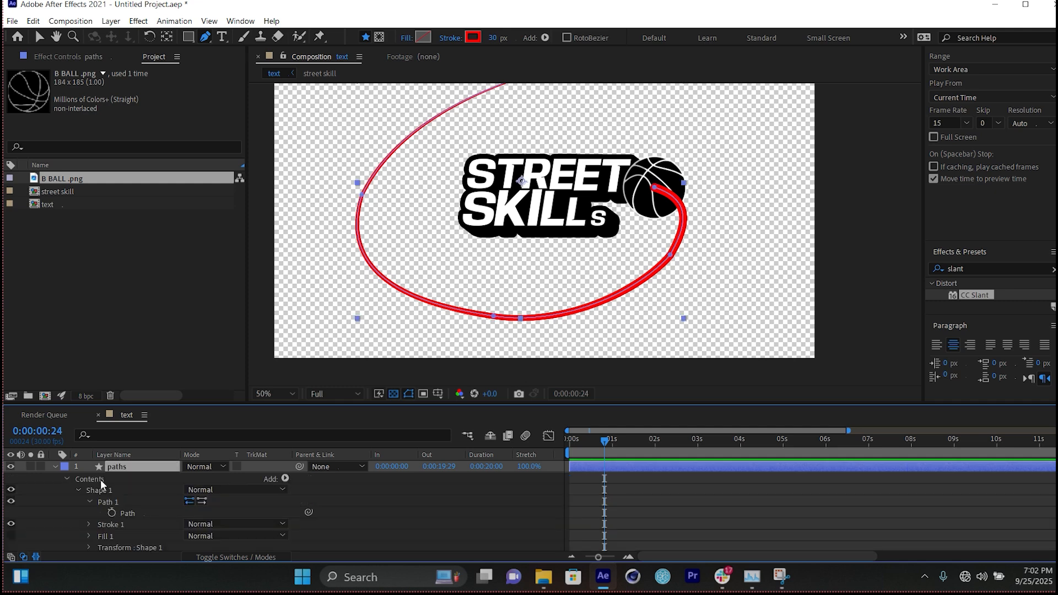
pyautogui.click(100, 481)
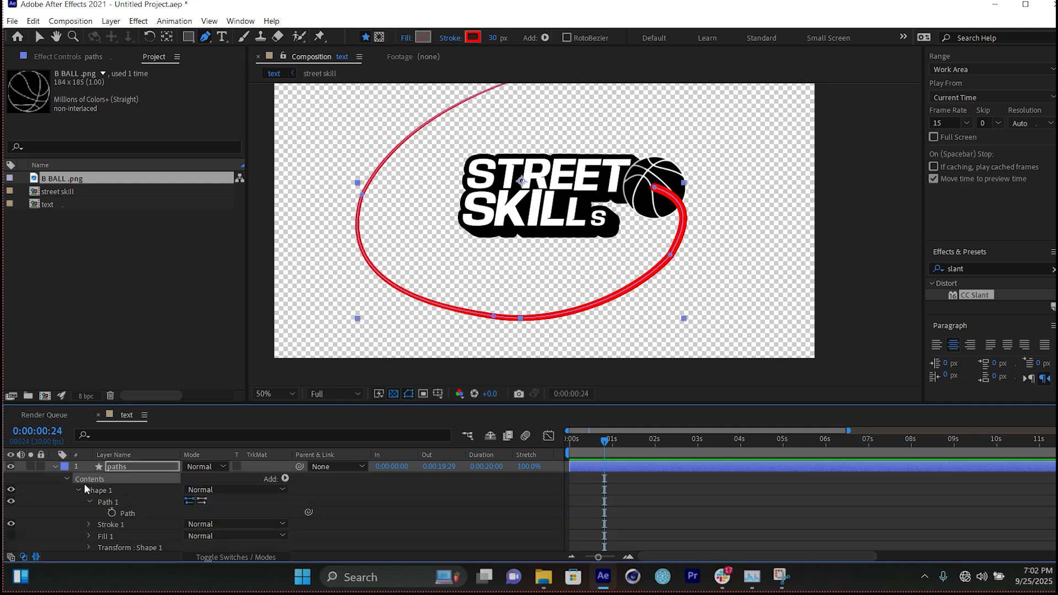
# Add a Trim Paths operator to the contents of the paths layer and expand its Start, End and Offset properties
pyautogui.click(286, 478)
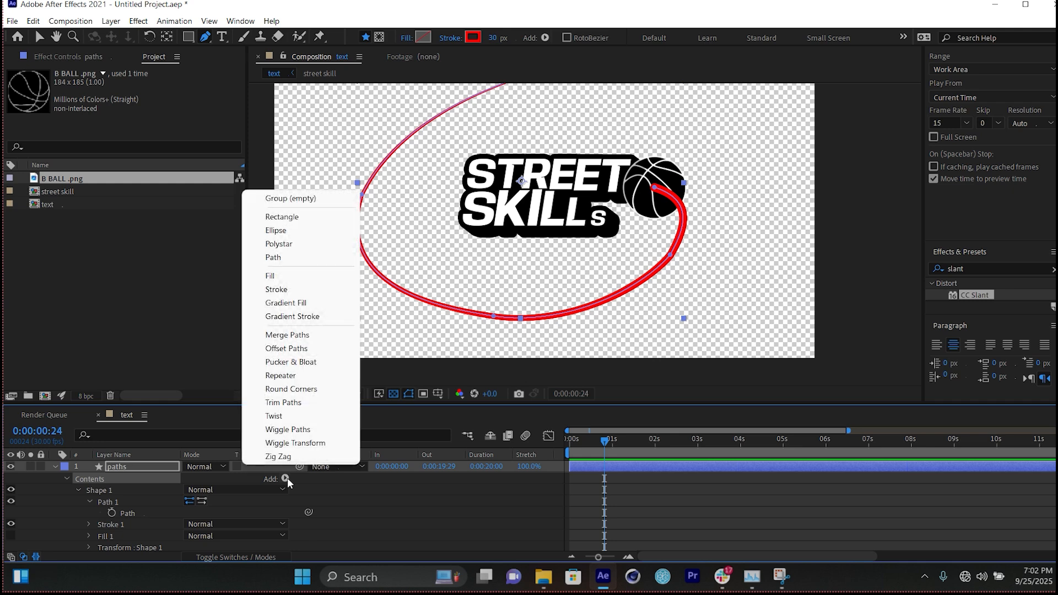
pyautogui.click(304, 403)
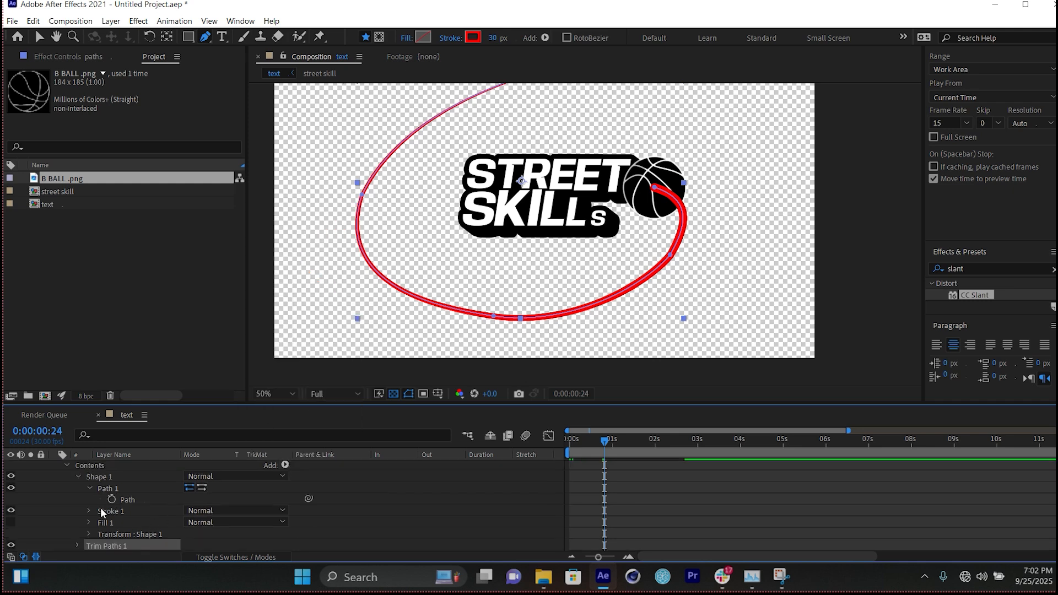
pyautogui.scroll(1, 101, 507)
pyautogui.click(77, 490)
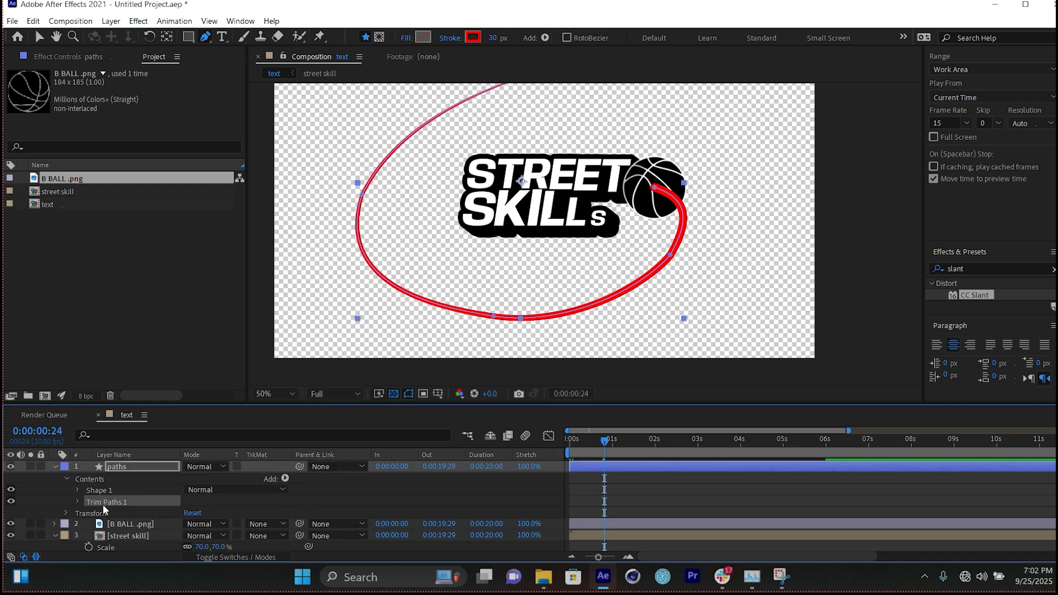
pyautogui.click(77, 502)
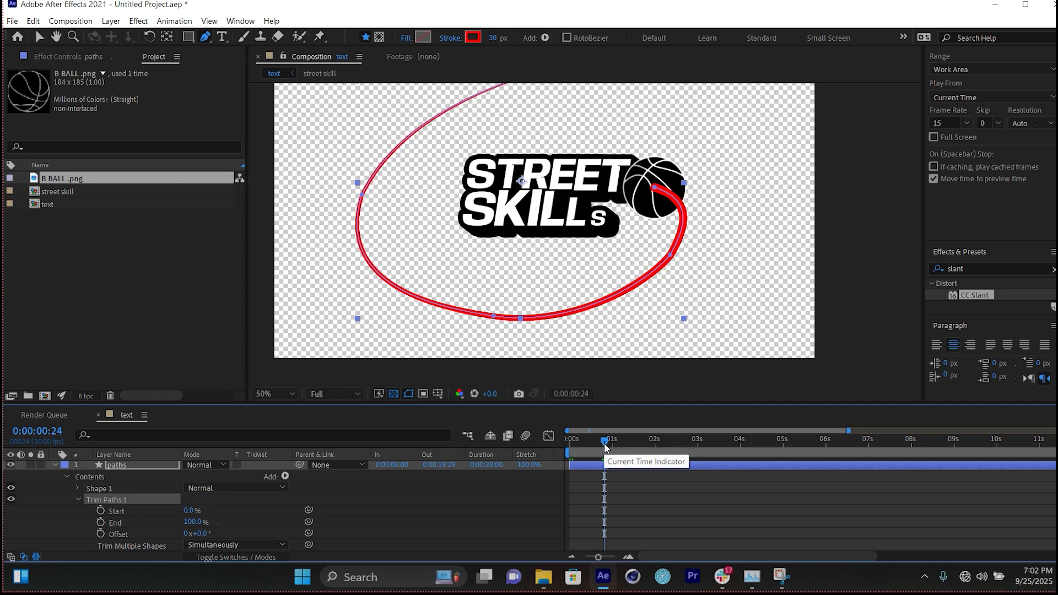
# Set the Trim Paths End to 0% at 0:00:00:00 and create keyframes there for both End and Start
pyautogui.moveTo(606, 447); pyautogui.dragTo(492, 453)
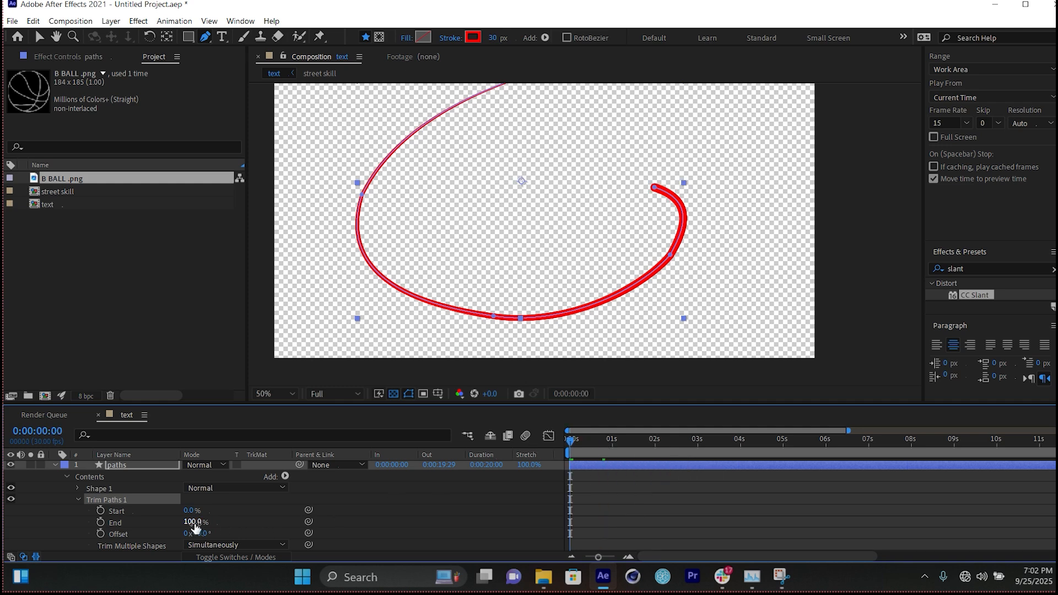
pyautogui.moveTo(196, 528); pyautogui.dragTo(175, 534)
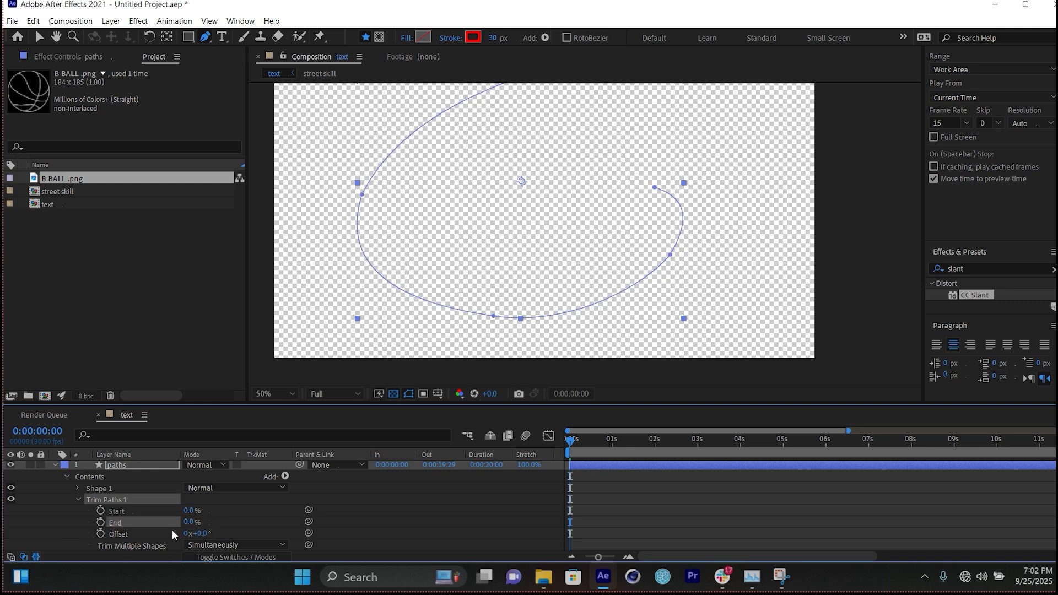
pyautogui.click(100, 522)
pyautogui.click(101, 511)
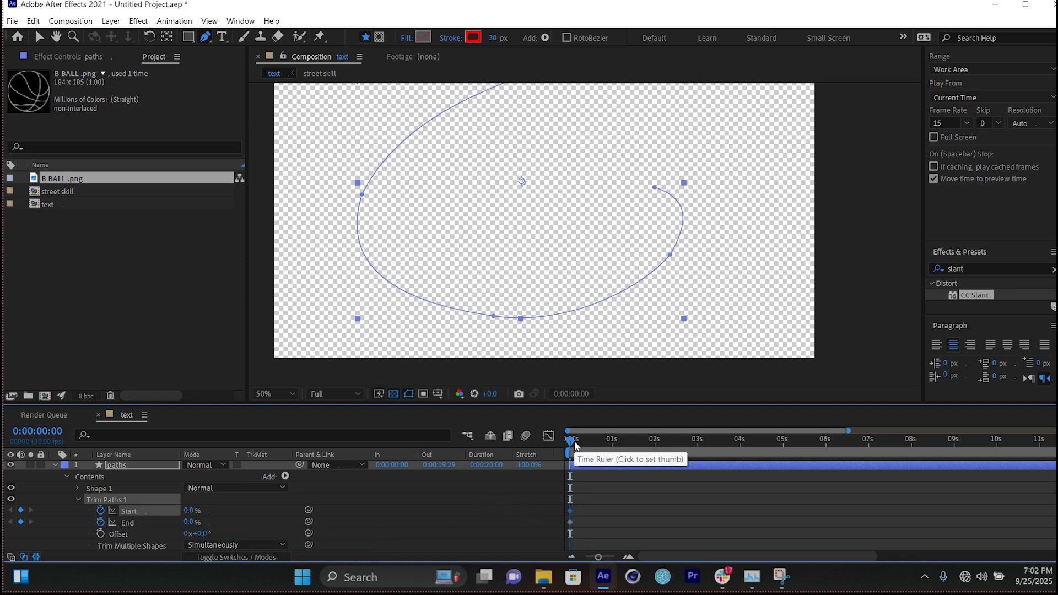
# Set Trim Paths Start and End to 100% at 0:00:00:23, matching the basketball's last Position keyframe, and preview the result
pyautogui.moveTo(573, 442); pyautogui.dragTo(603, 439)
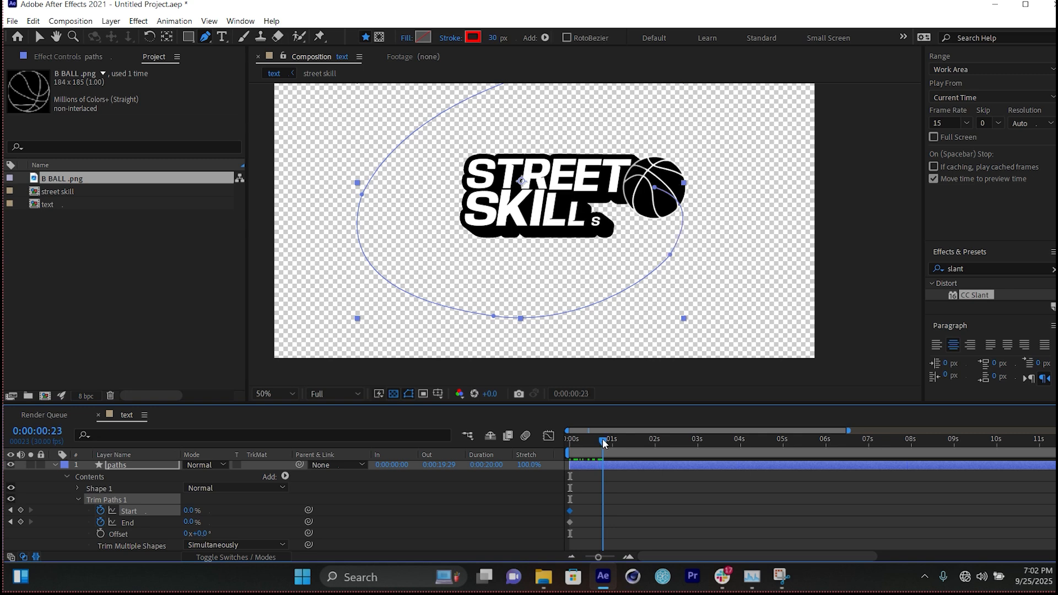
pyautogui.scroll(-3, 611, 498)
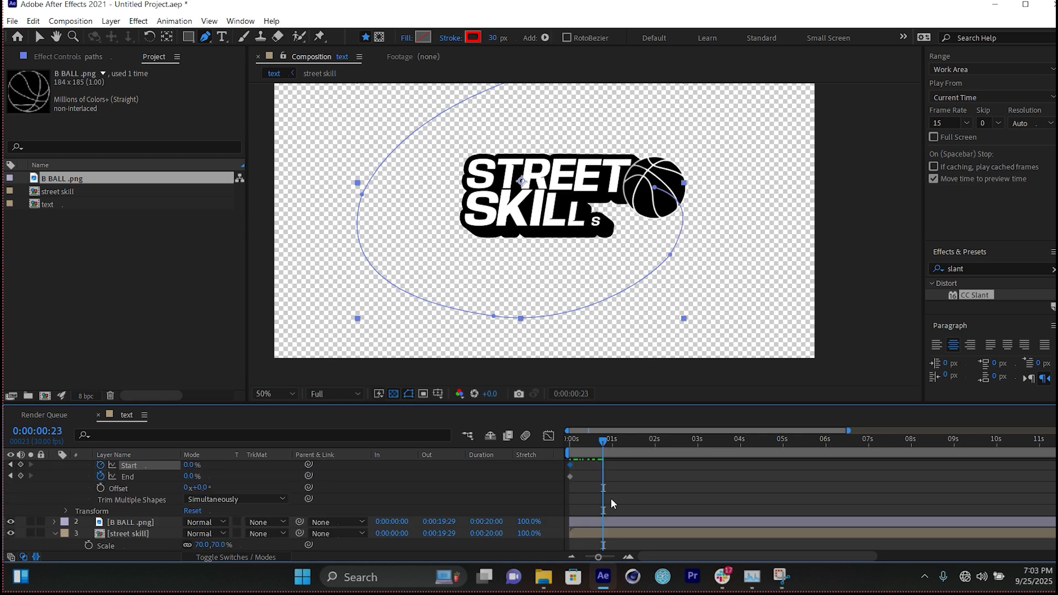
pyautogui.click(142, 525)
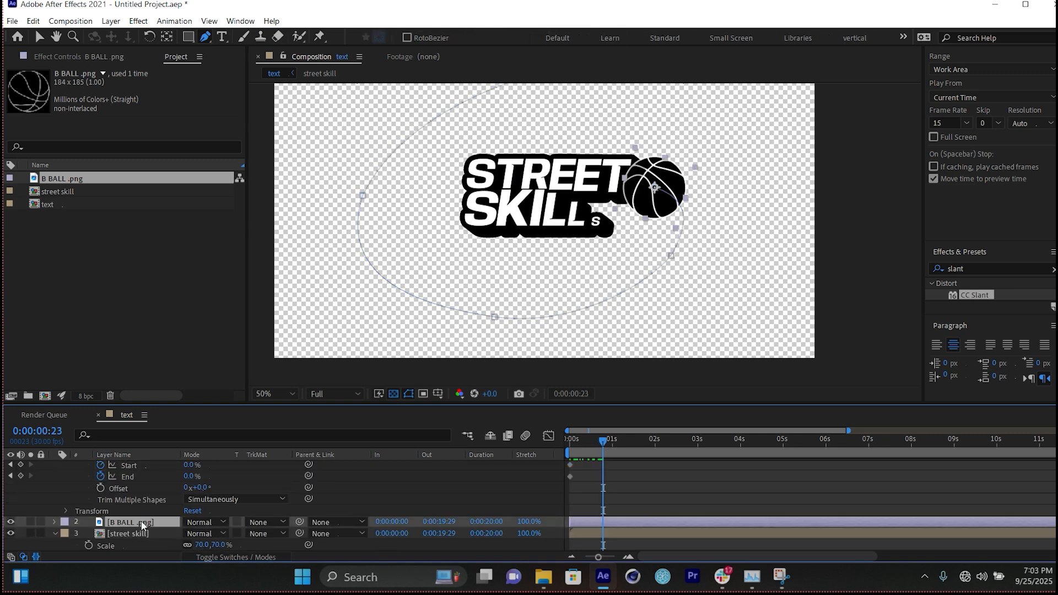
pyautogui.press('p')
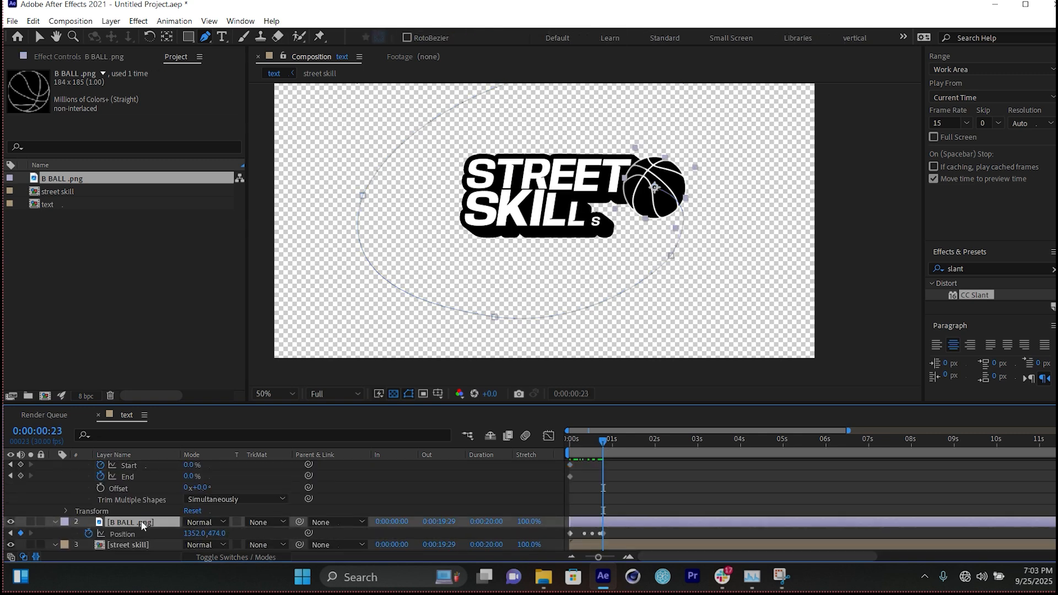
pyautogui.click(611, 557)
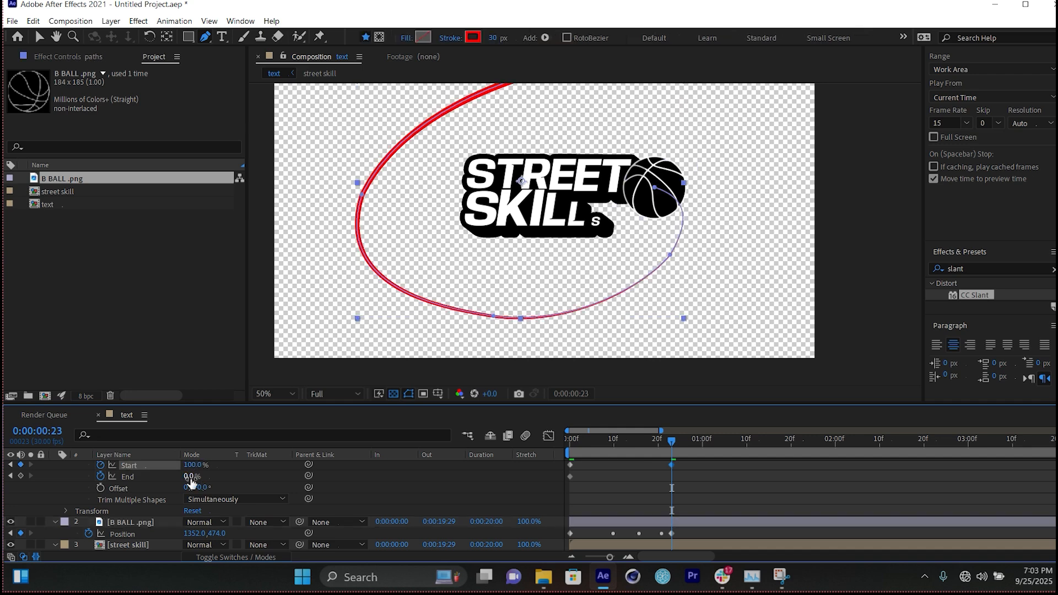
pyautogui.moveTo(189, 477); pyautogui.dragTo(472, 473)
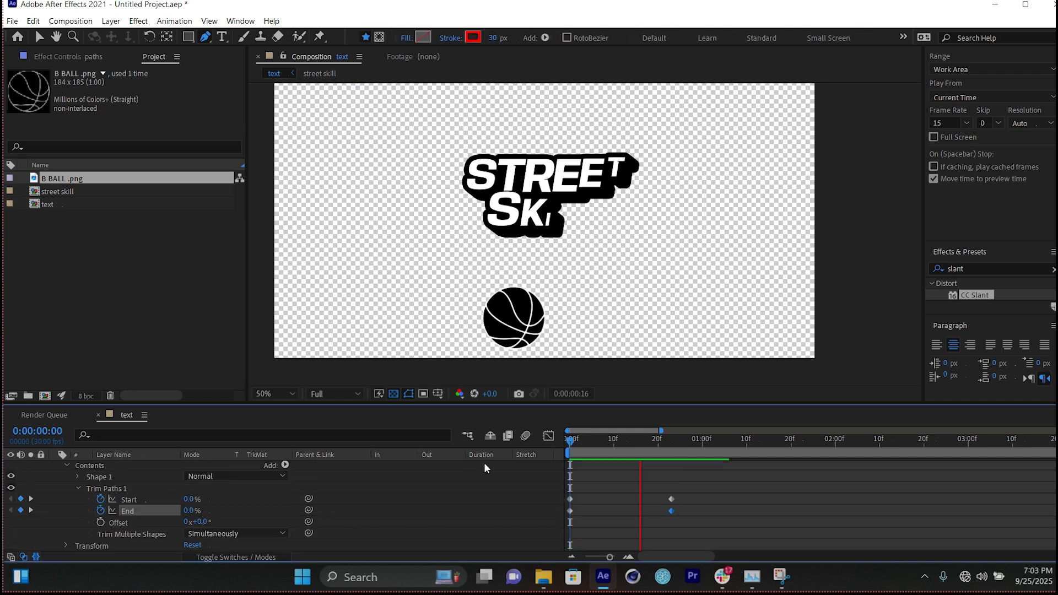
pyautogui.press('space')
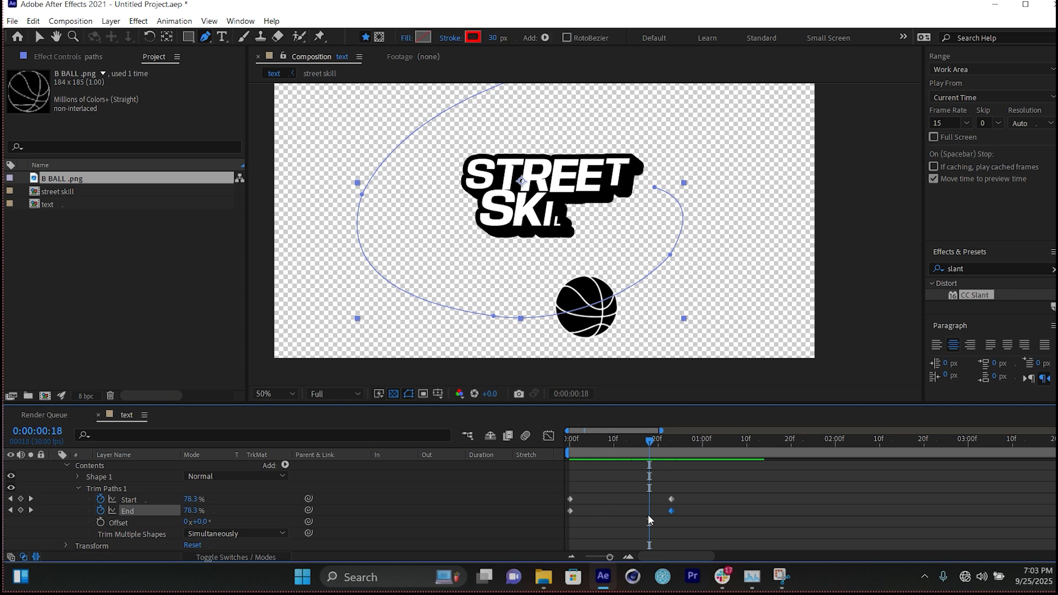
# Shift both Trim Paths Start keyframes about two frames later than the End keyframes and preview the red trail from the beginning
pyautogui.moveTo(690, 495)
pyautogui.mouseDown()
pyautogui.moveTo(570, 501)
pyautogui.moveTo(578, 504)
pyautogui.mouseUp()
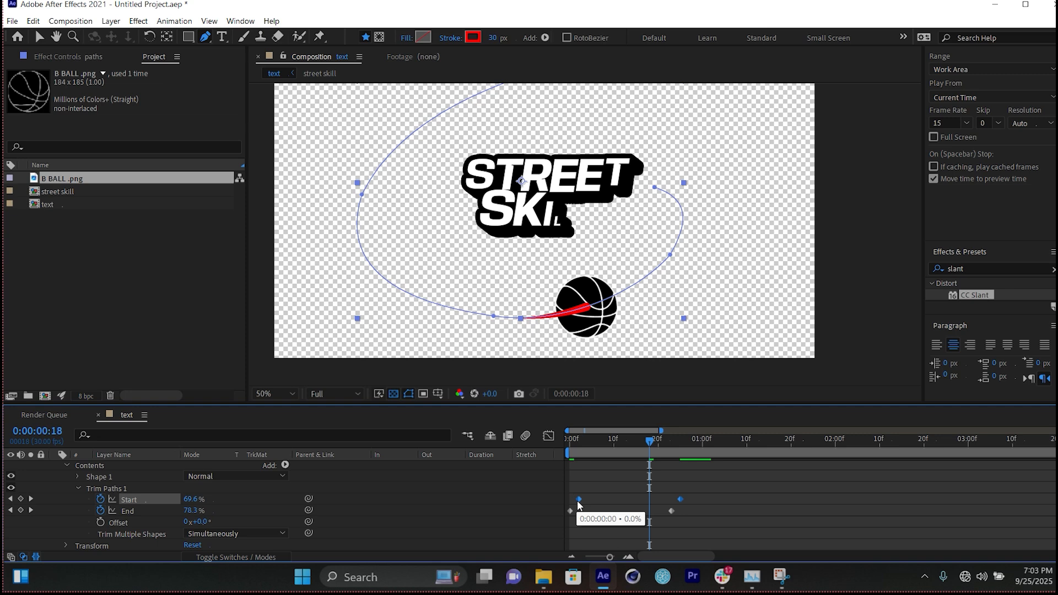
pyautogui.moveTo(648, 456); pyautogui.dragTo(508, 467)
pyautogui.press('space')
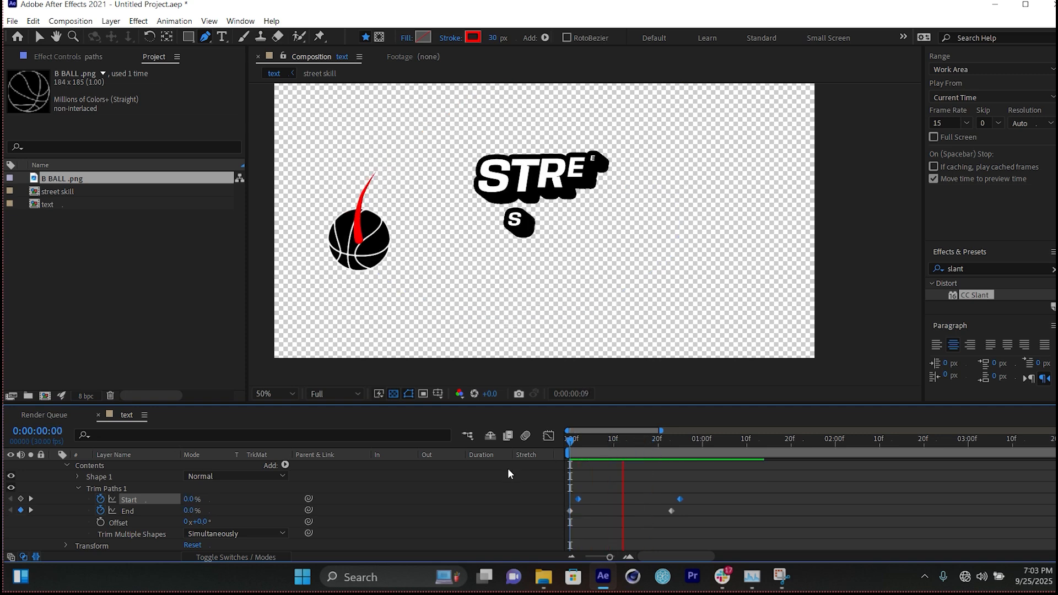
pyautogui.press('space')
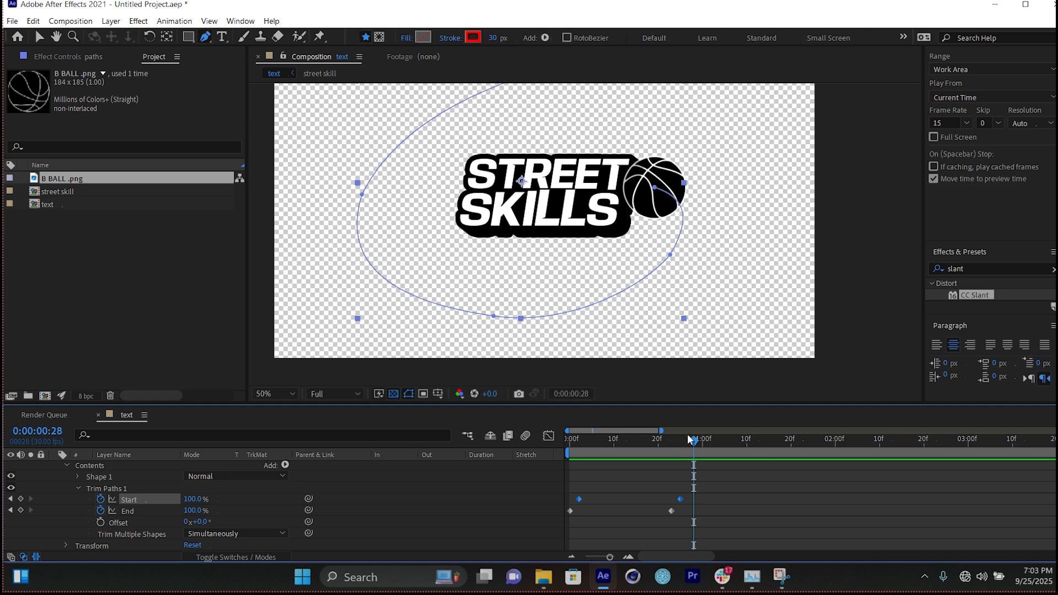
pyautogui.moveTo(691, 440); pyautogui.dragTo(531, 465)
pyautogui.press('space')
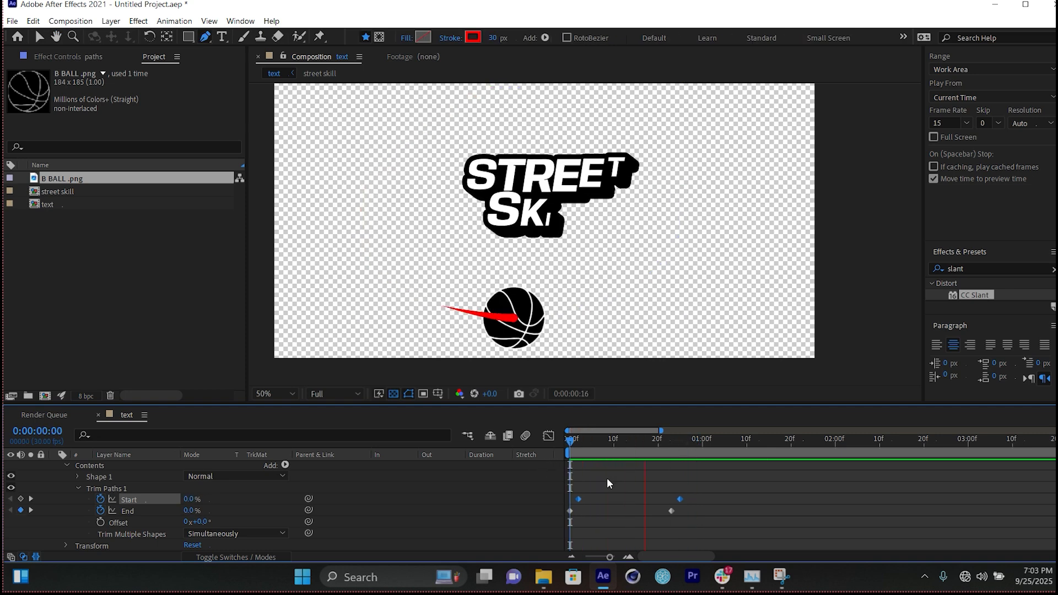
pyautogui.press('space')
# Delay both Trim Paths Start keyframes by about two more frames to lengthen the trail, and replay the animation
pyautogui.moveTo(710, 490)
pyautogui.mouseDown()
pyautogui.moveTo(574, 504)
pyautogui.moveTo(587, 501)
pyautogui.mouseUp()
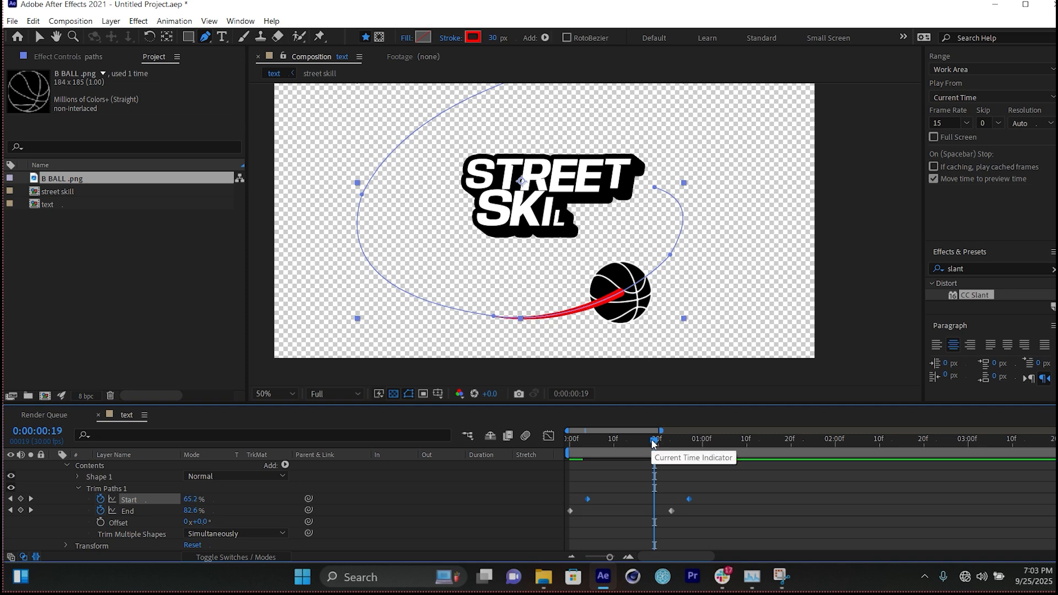
pyautogui.moveTo(653, 443); pyautogui.dragTo(563, 462)
pyautogui.press('space')
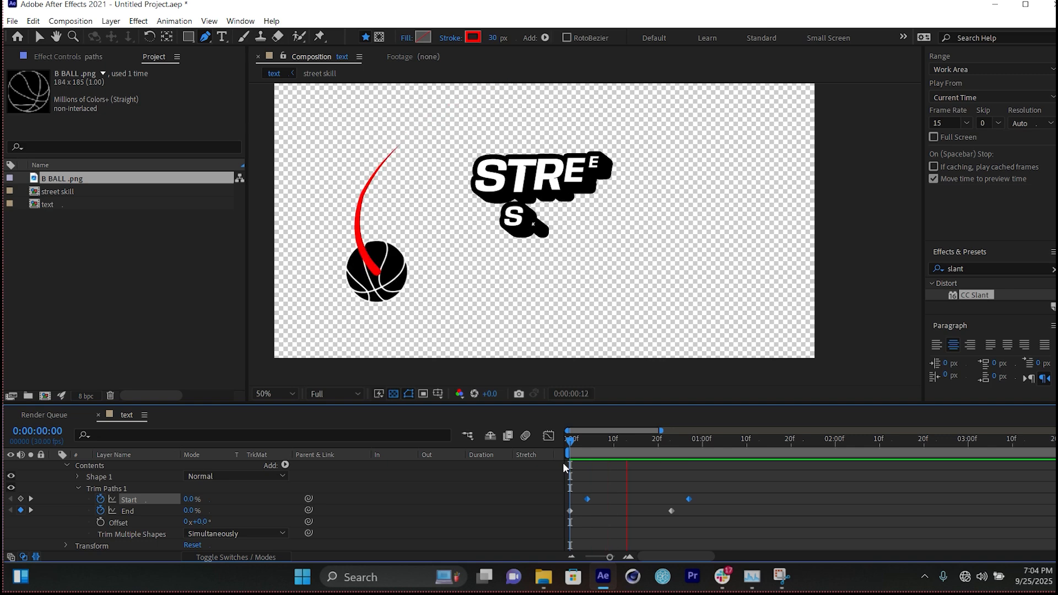
pyautogui.press('space')
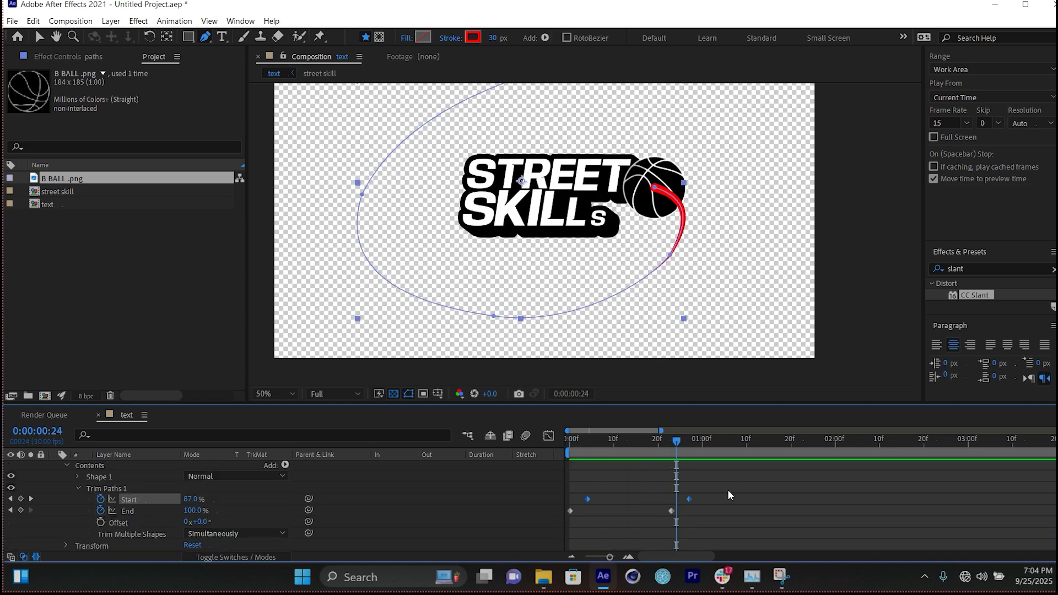
# Apply Easy Ease to all Trim Paths keyframes and the basketball's Position keyframes, and preview the motion from 0:00:00:00
pyautogui.moveTo(728, 490); pyautogui.dragTo(547, 533)
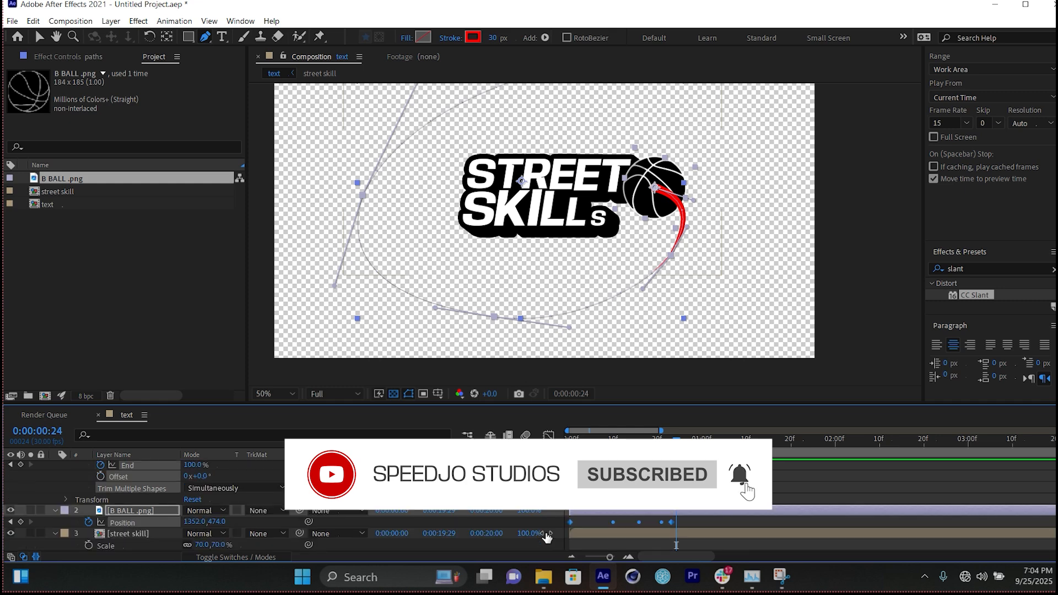
pyautogui.click(695, 441)
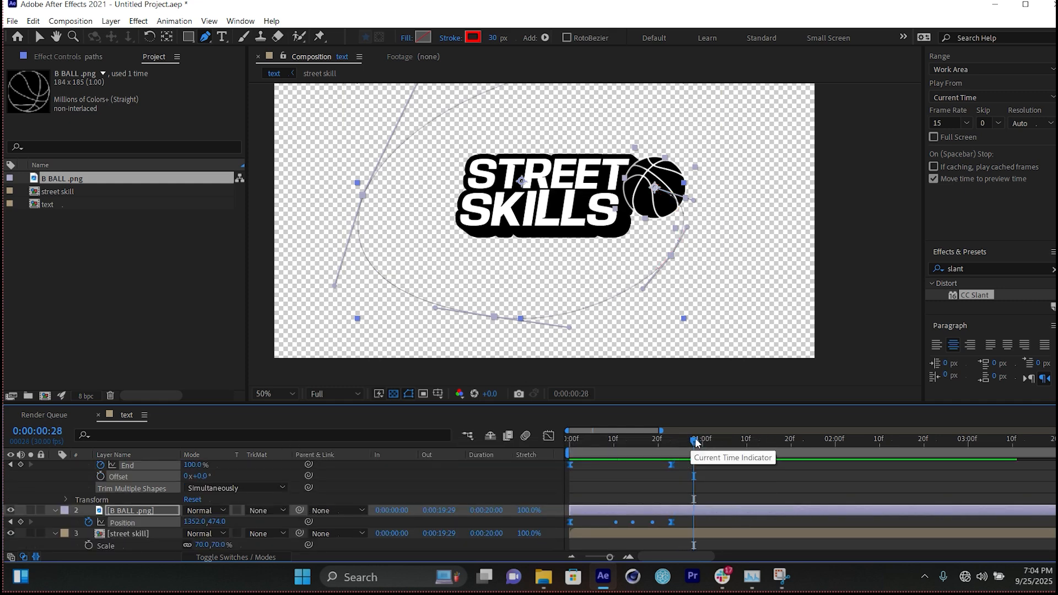
pyautogui.moveTo(696, 442); pyautogui.dragTo(671, 440)
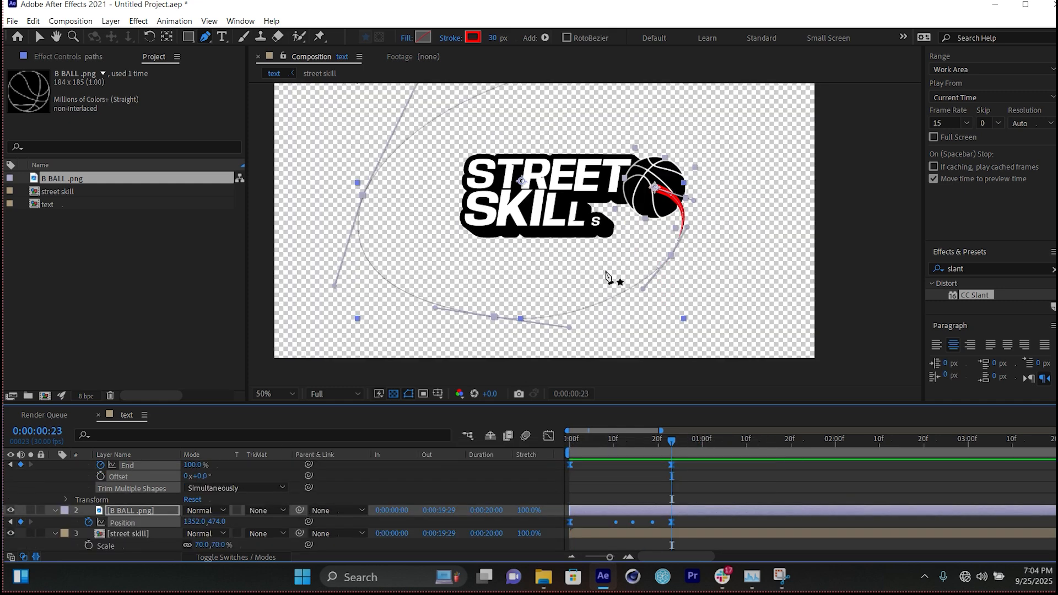
pyautogui.press('Home')
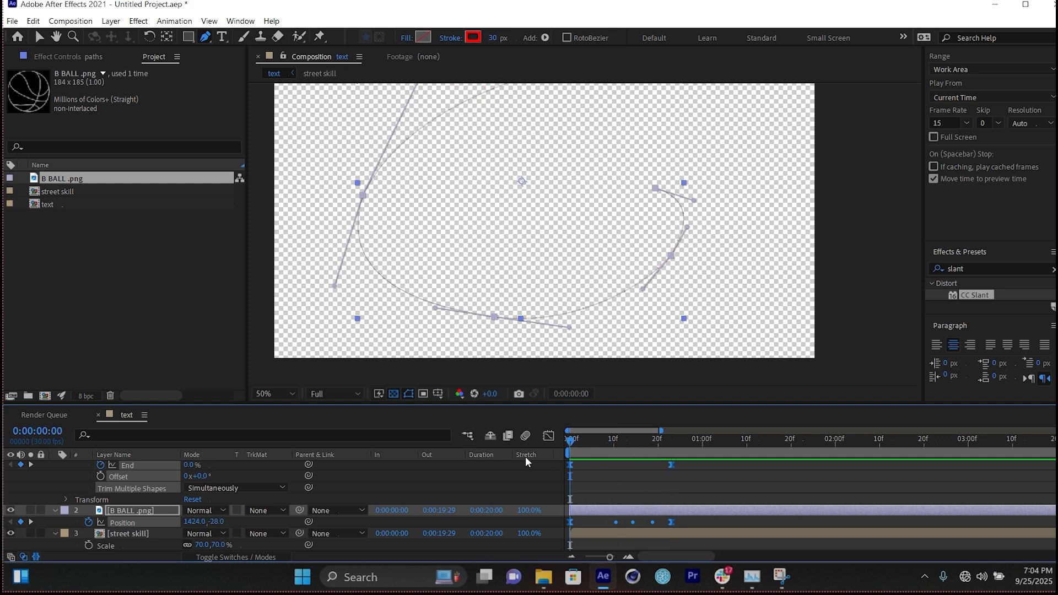
pyautogui.scroll(-2, 608, 280)
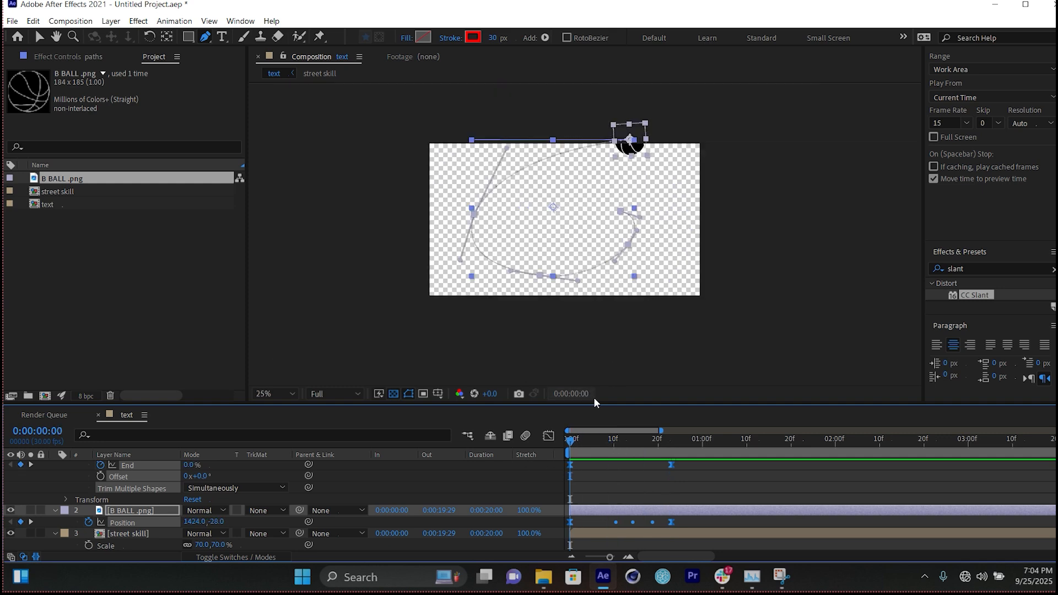
pyautogui.press('space')
pyautogui.press('space')
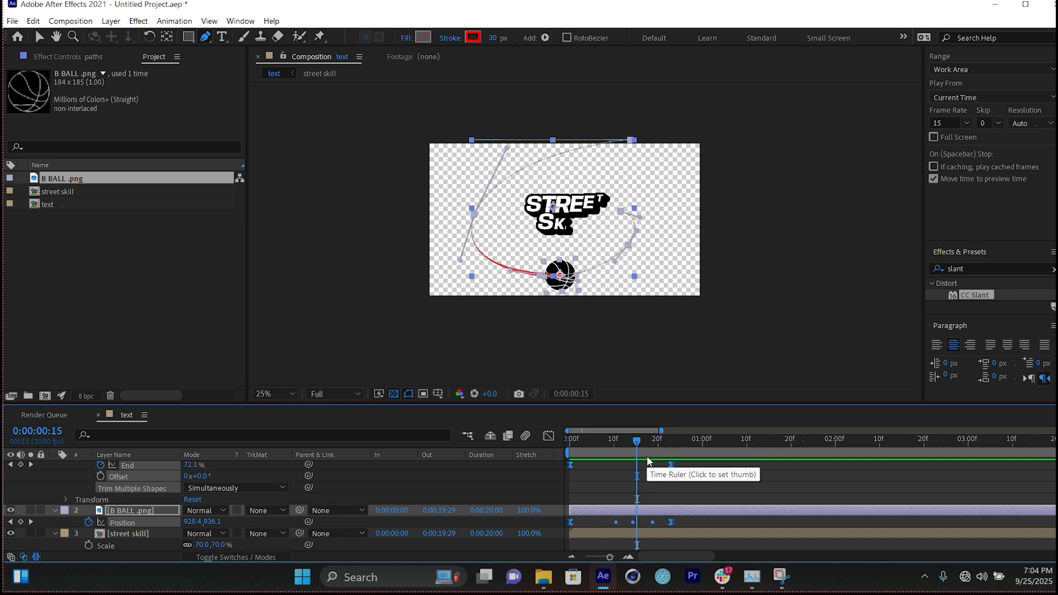
# Animate the basketball's Scale from 0% at 0:00:00:00 to its full size at 0:00:00:23, and preview the growth
pyautogui.click(128, 510)
pyautogui.press('k')
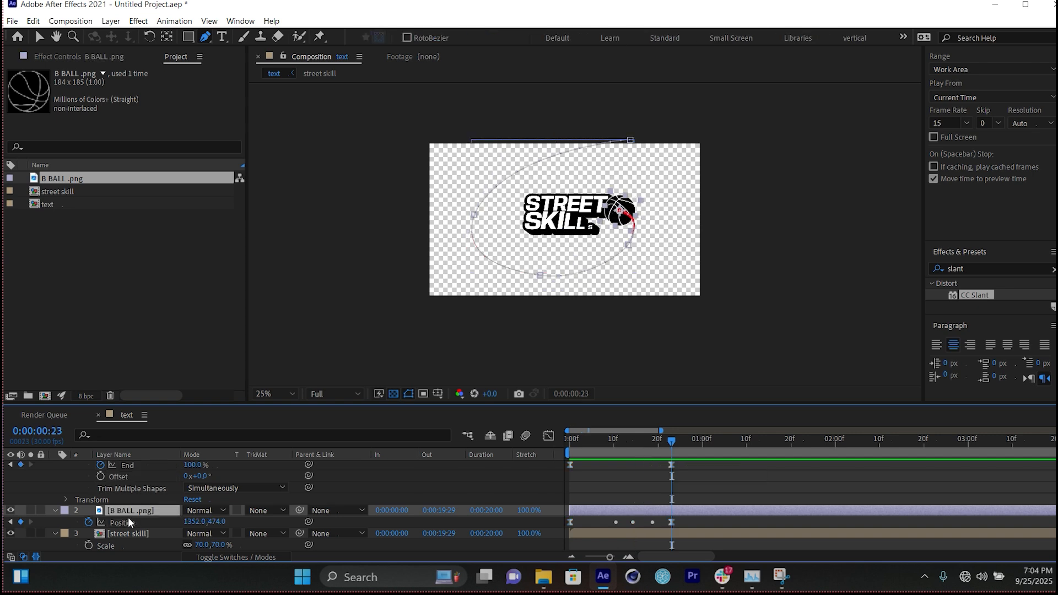
pyautogui.hotkey('shift', 's')
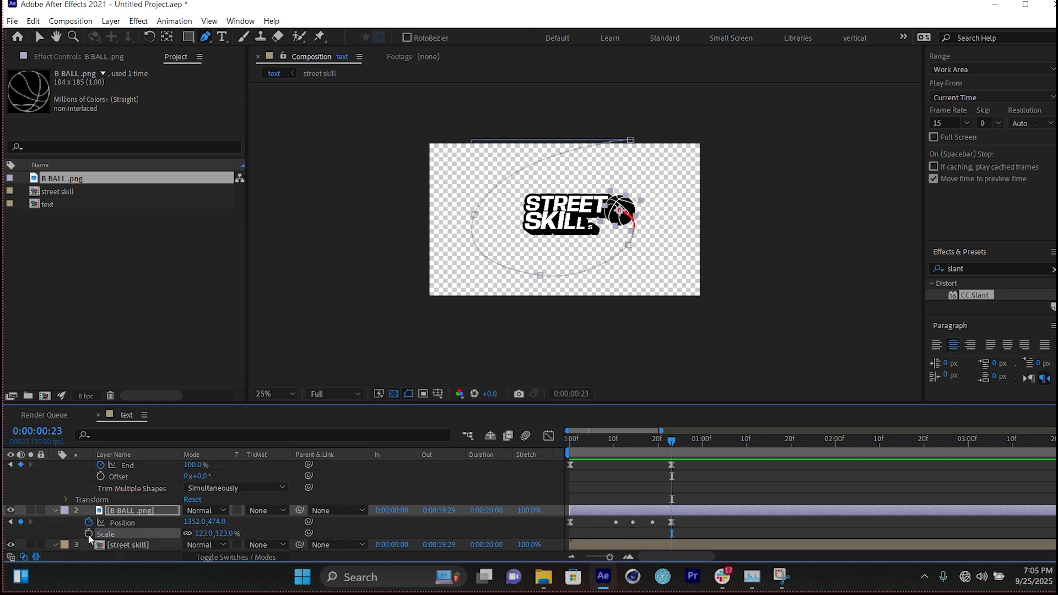
pyautogui.click(89, 534)
pyautogui.moveTo(670, 447); pyautogui.dragTo(540, 457)
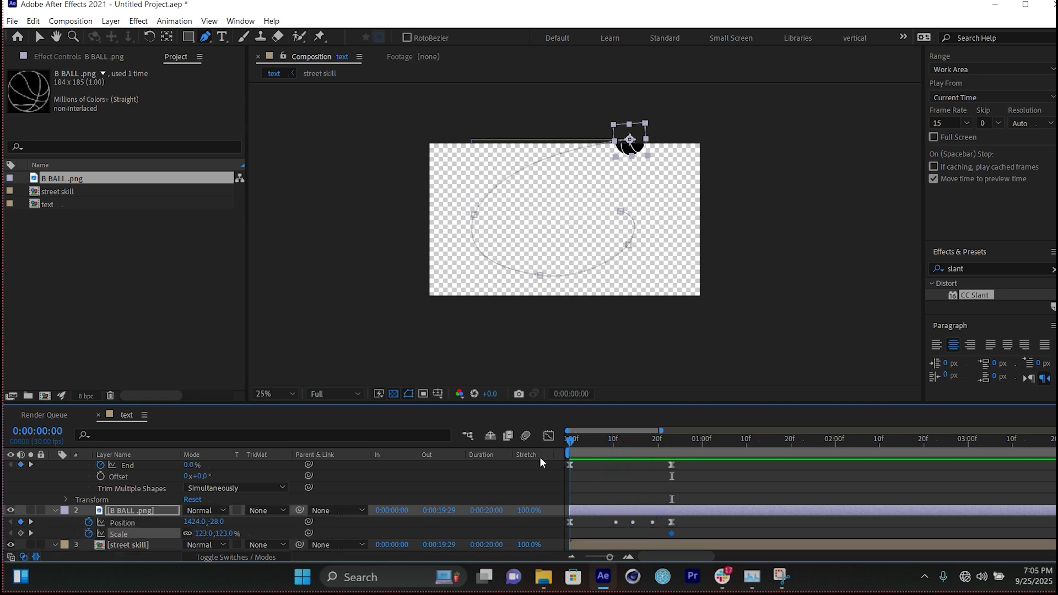
pyautogui.click(222, 535)
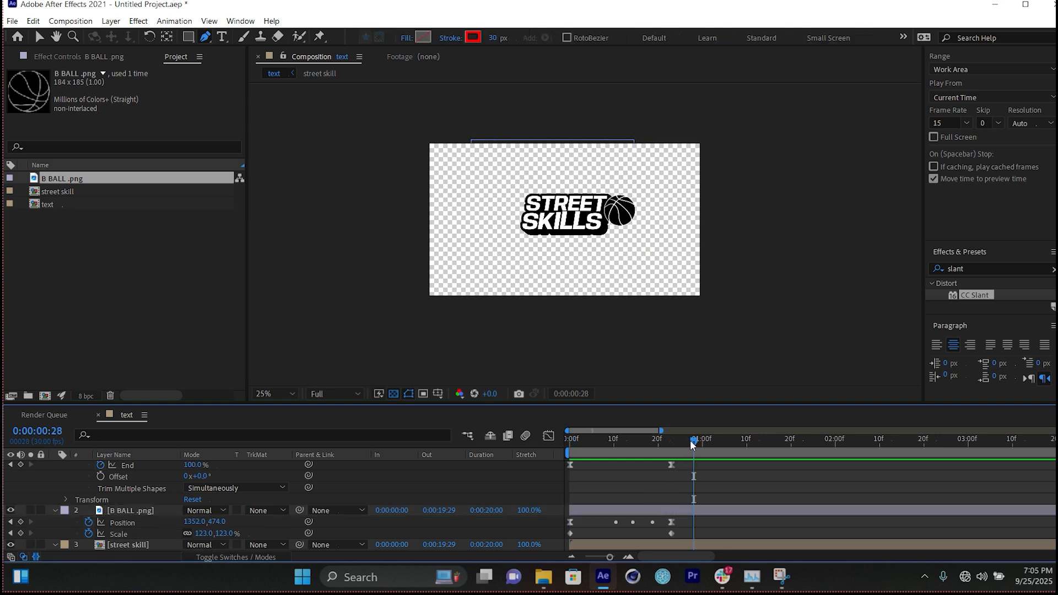
pyautogui.press('space')
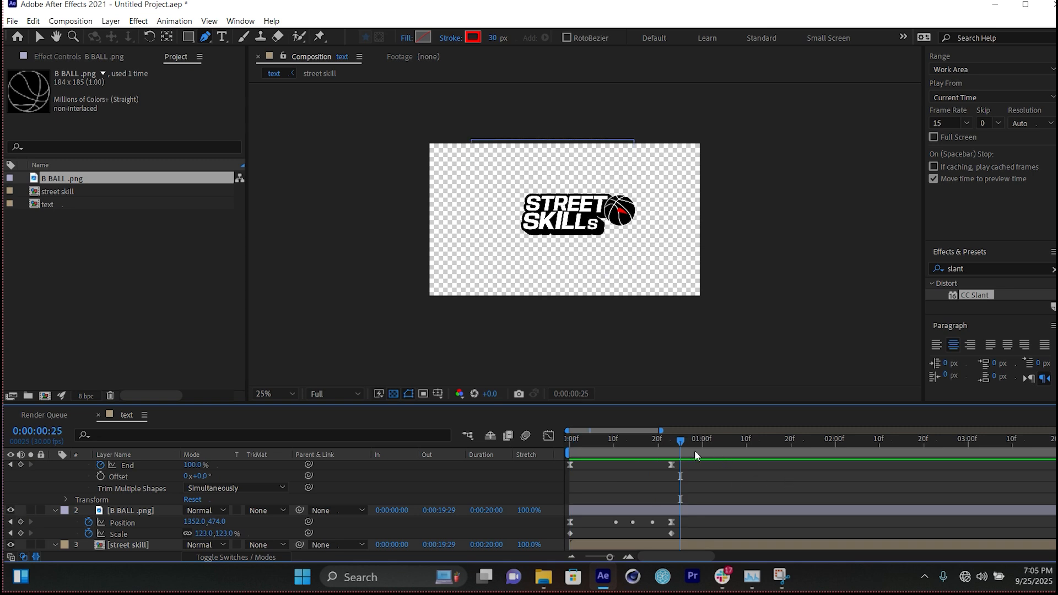
pyautogui.press('space')
pyautogui.press('space')
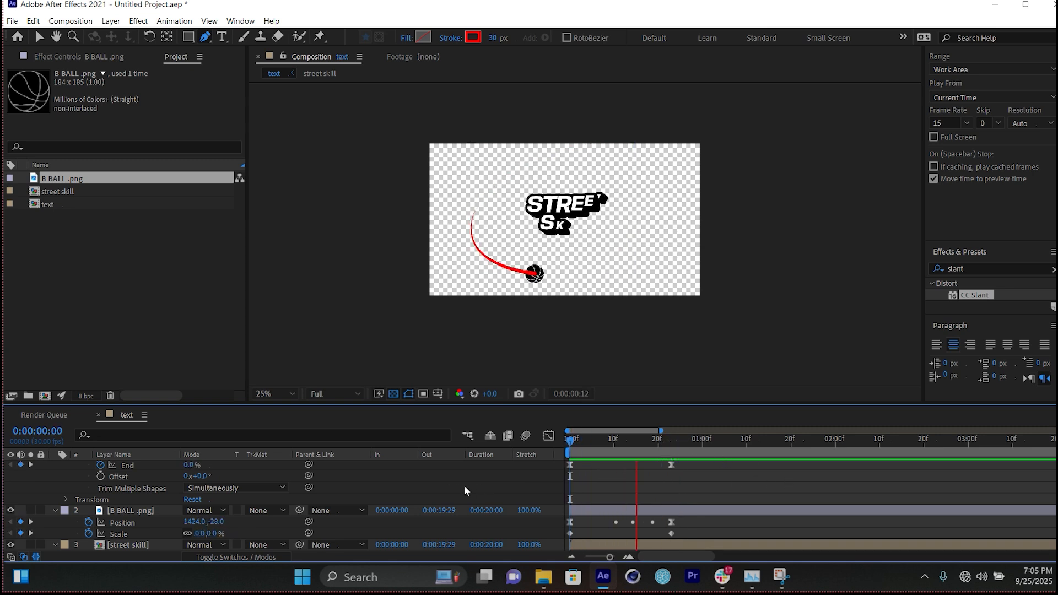
# Rename the paths layer to "stroke"
pyautogui.click(639, 449)
pyautogui.scroll(3, 119, 487)
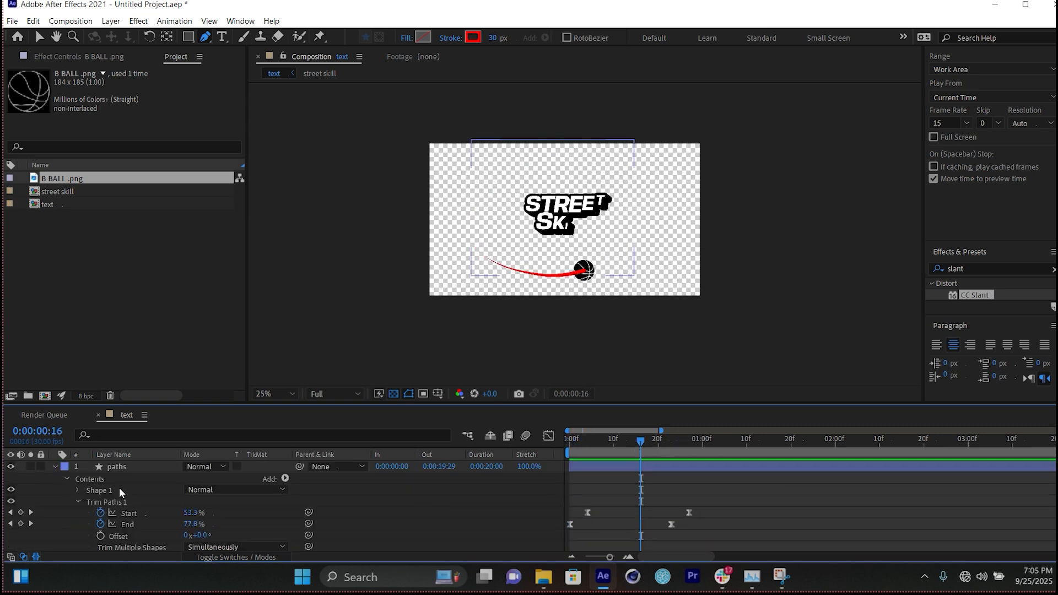
pyautogui.click(144, 458)
pyautogui.click(142, 468)
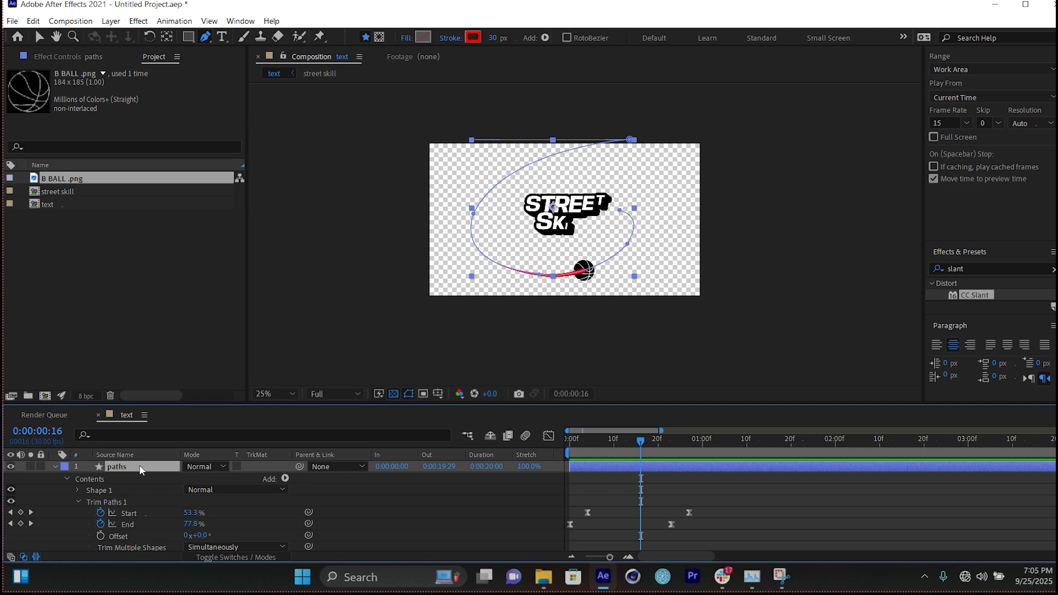
pyautogui.press('.')
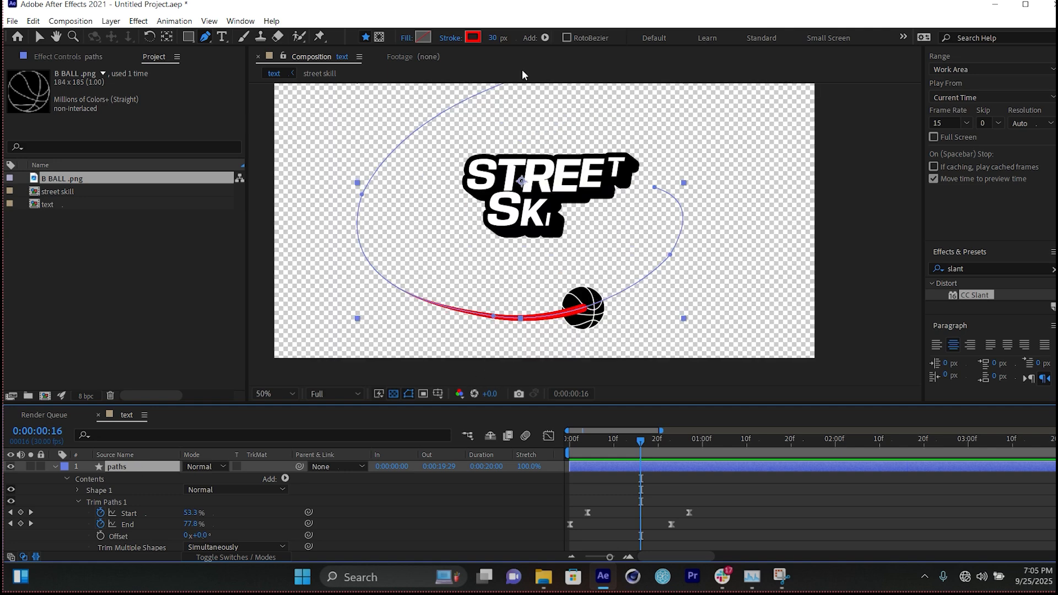
pyautogui.click(473, 37)
pyautogui.press('Return')
pyautogui.press('Return')
pyautogui.write('stroke')
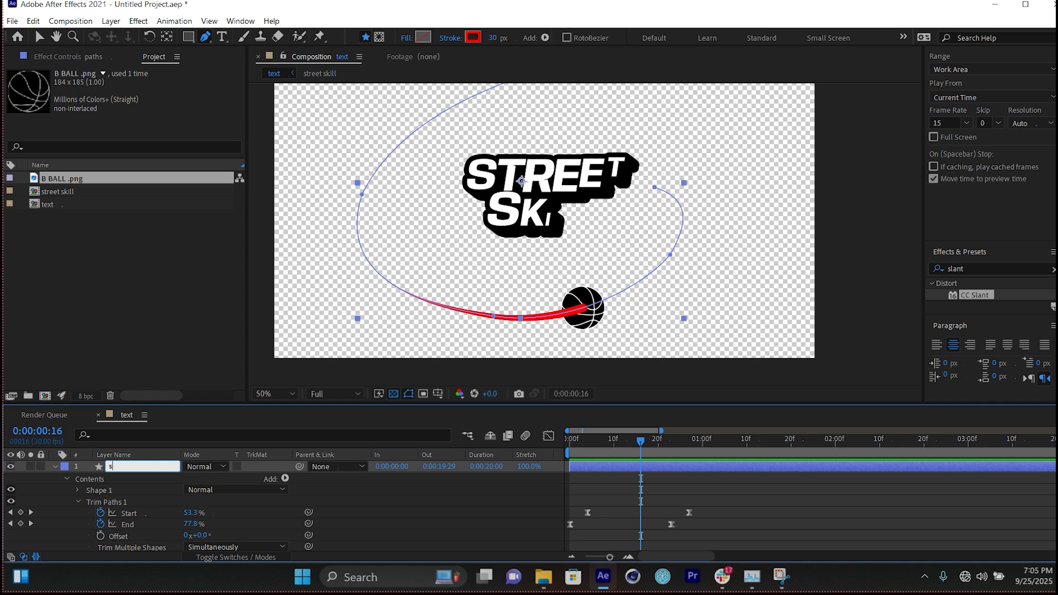
pyautogui.press('Return')
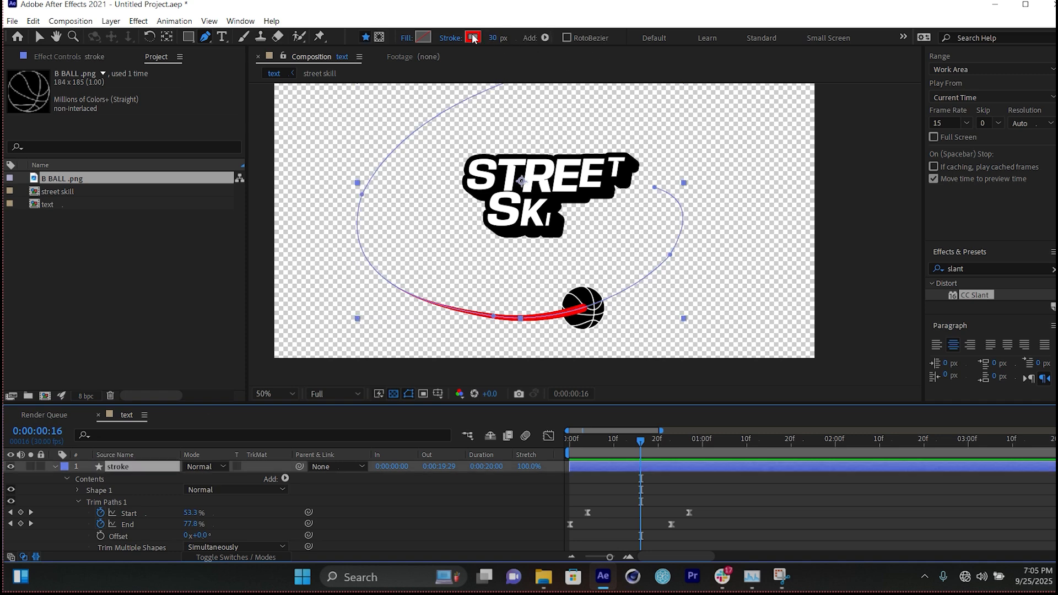
# Change the stroke layer's stroke color from red to grey 7A7A7A
pyautogui.click(472, 37)
pyautogui.click(761, 268)
pyautogui.moveTo(774, 259)
pyautogui.mouseDown()
pyautogui.moveTo(691, 302)
pyautogui.moveTo(713, 191)
pyautogui.moveTo(713, 214)
pyautogui.mouseUp()
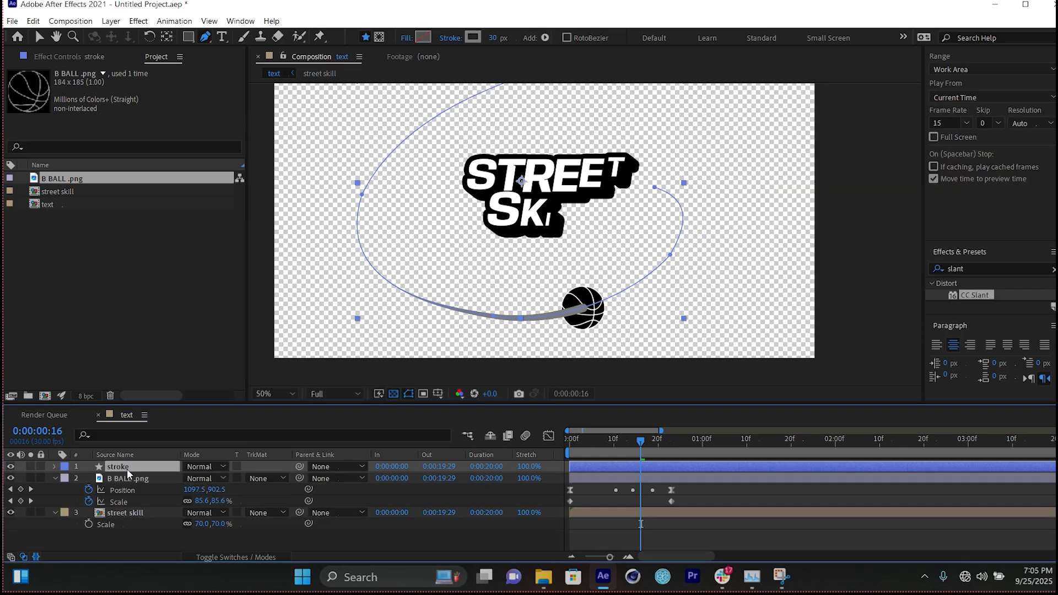
# Move the stroke layer below the B BALL layer and set its label color to Yellow
pyautogui.moveTo(127, 468); pyautogui.dragTo(123, 500)
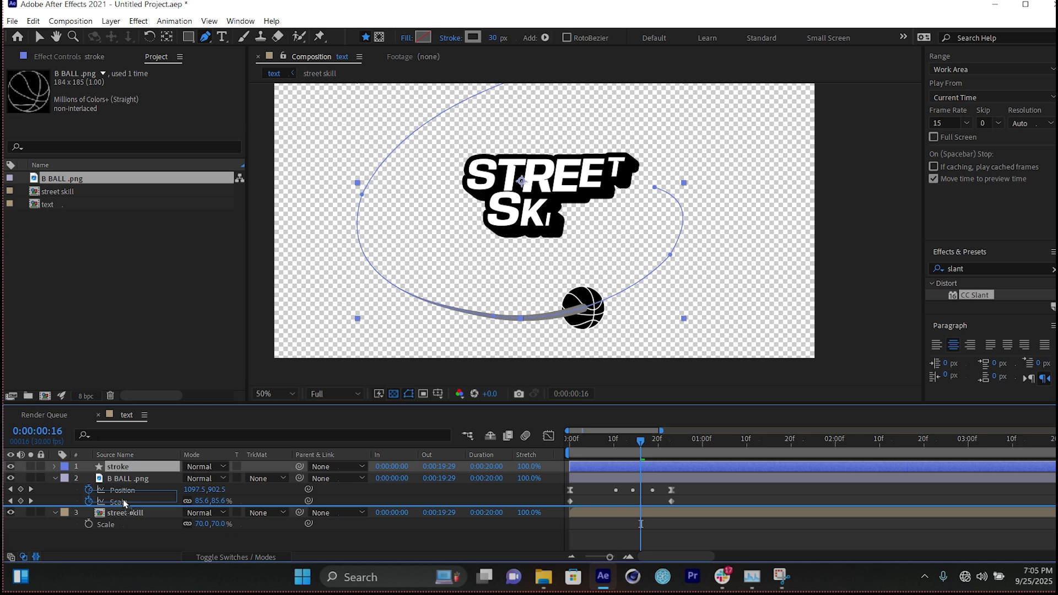
pyautogui.moveTo(124, 503); pyautogui.dragTo(124, 504)
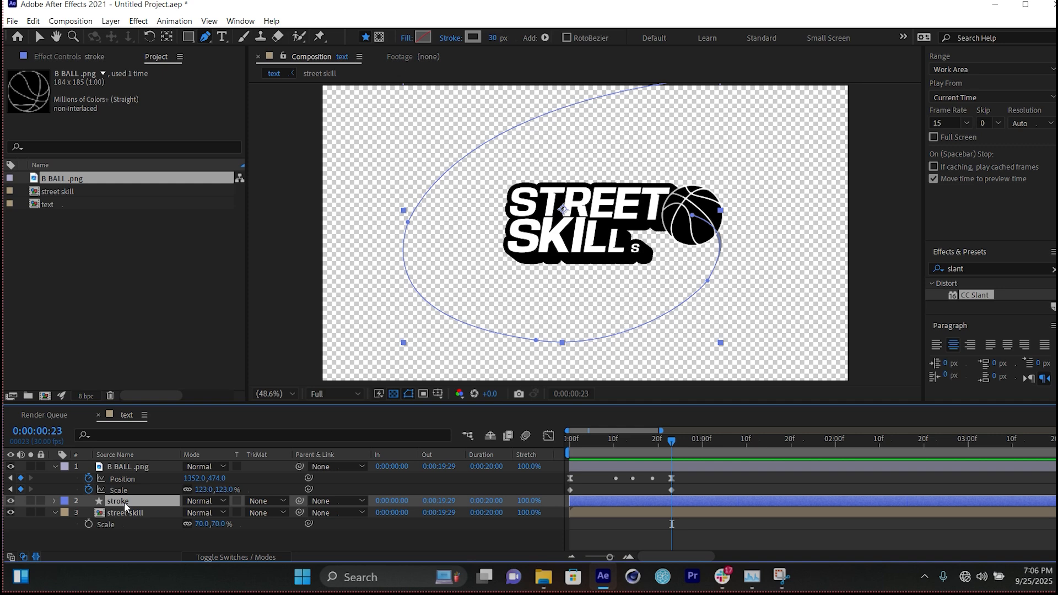
pyautogui.click(65, 501)
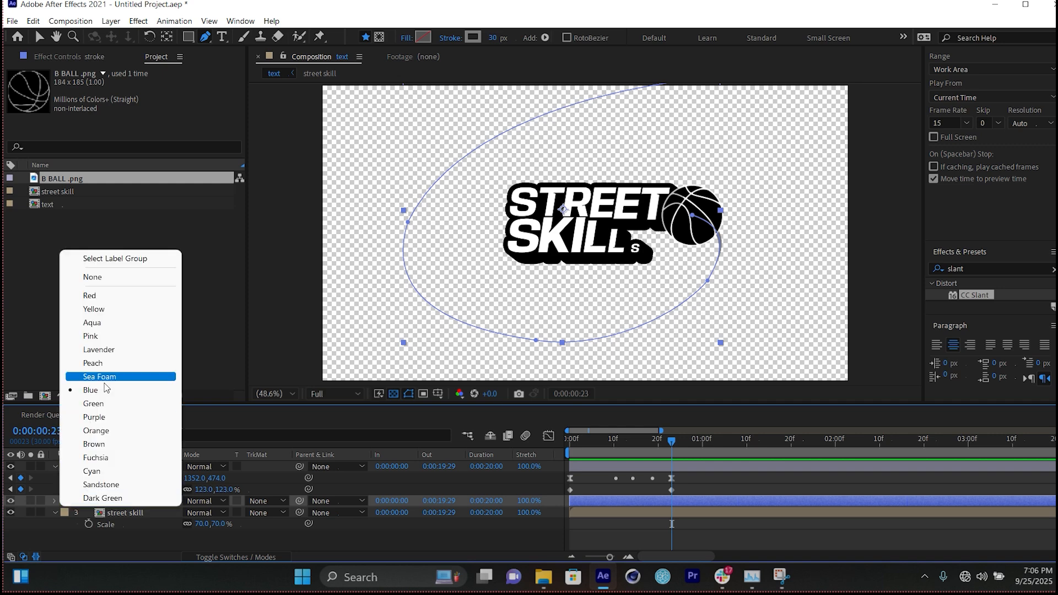
pyautogui.click(111, 311)
pyautogui.click(167, 543)
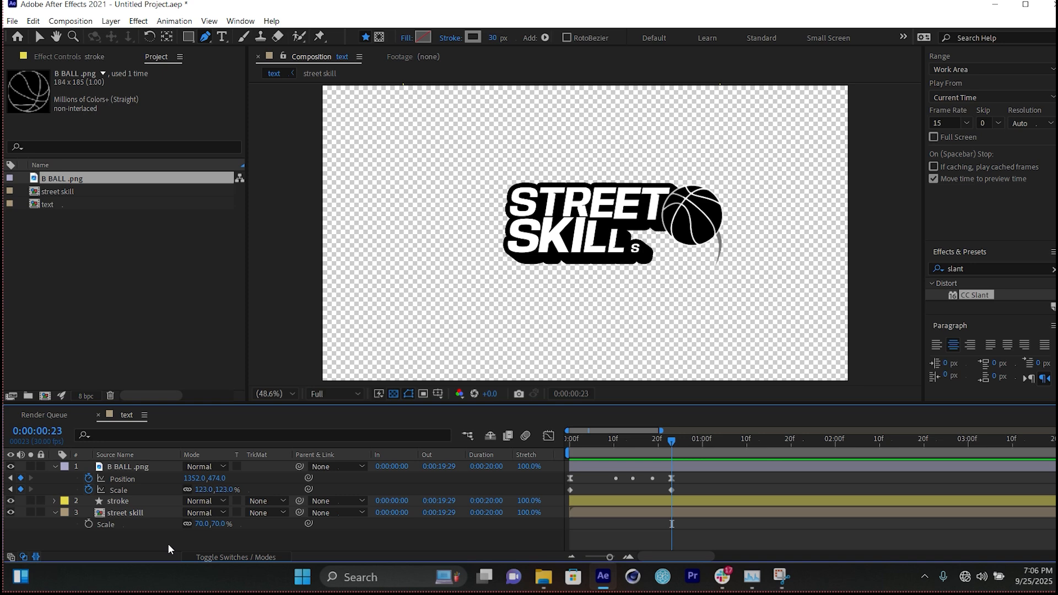
# Duplicate the stroke layer and give the copy a black stroke 15 px wide
pyautogui.click(122, 502)
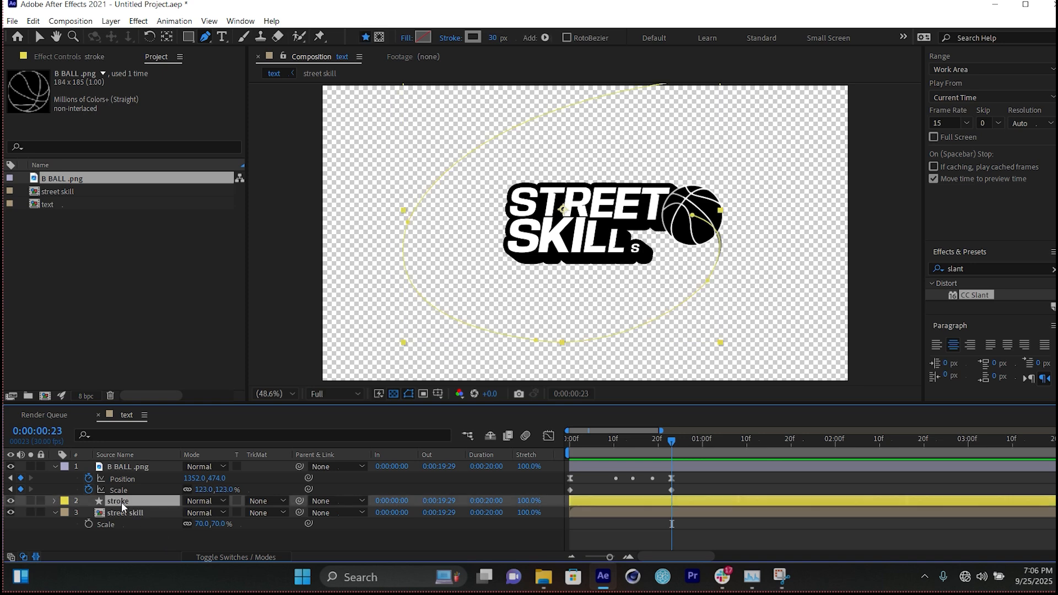
pyautogui.hotkey('ctrl', 'd')
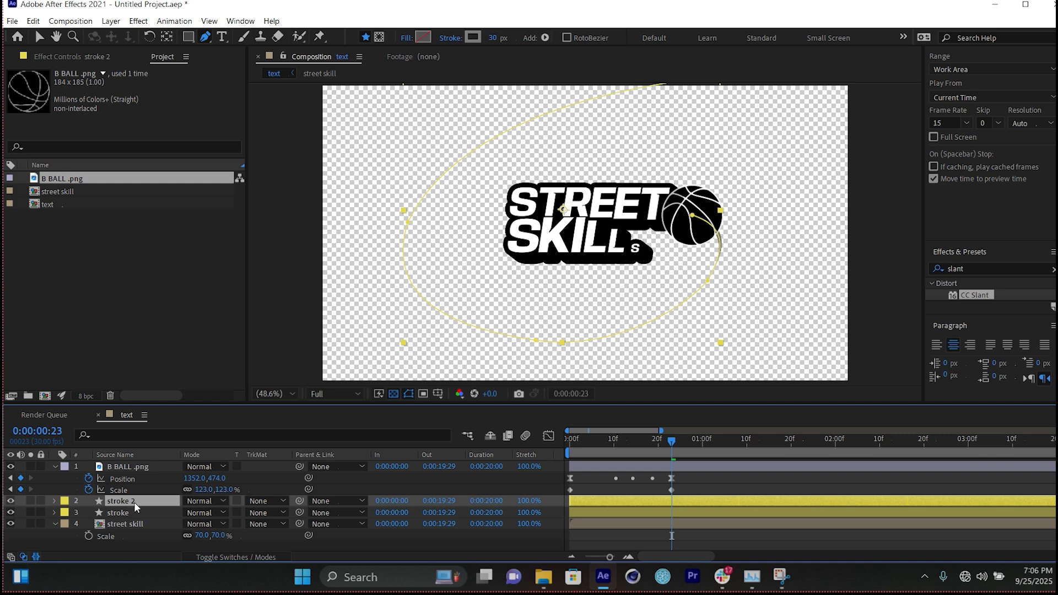
pyautogui.click(475, 41)
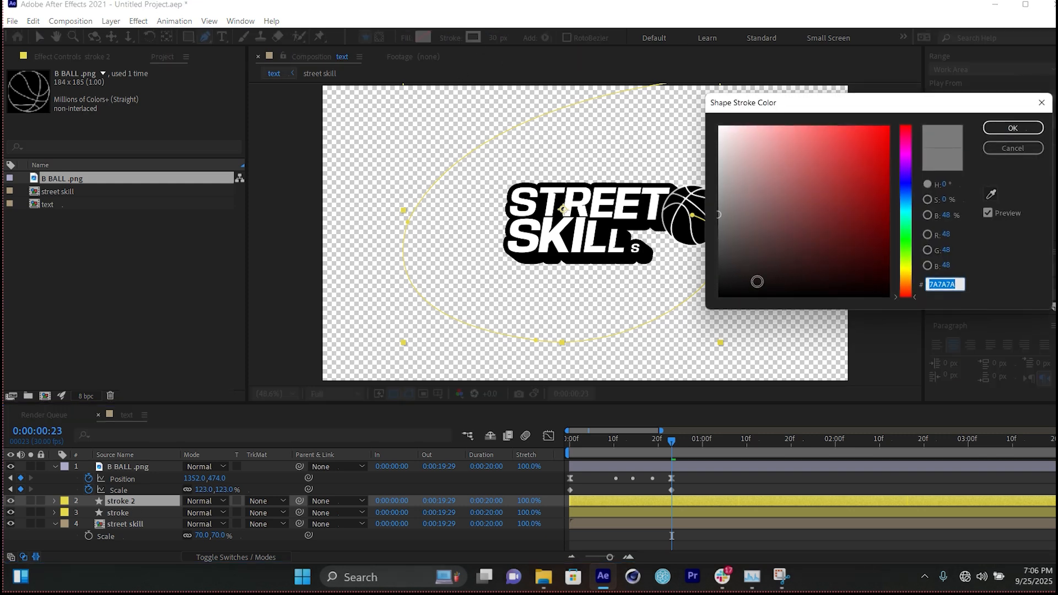
pyautogui.click(758, 281)
pyautogui.press('Return')
pyautogui.click(495, 38)
pyautogui.write('15')
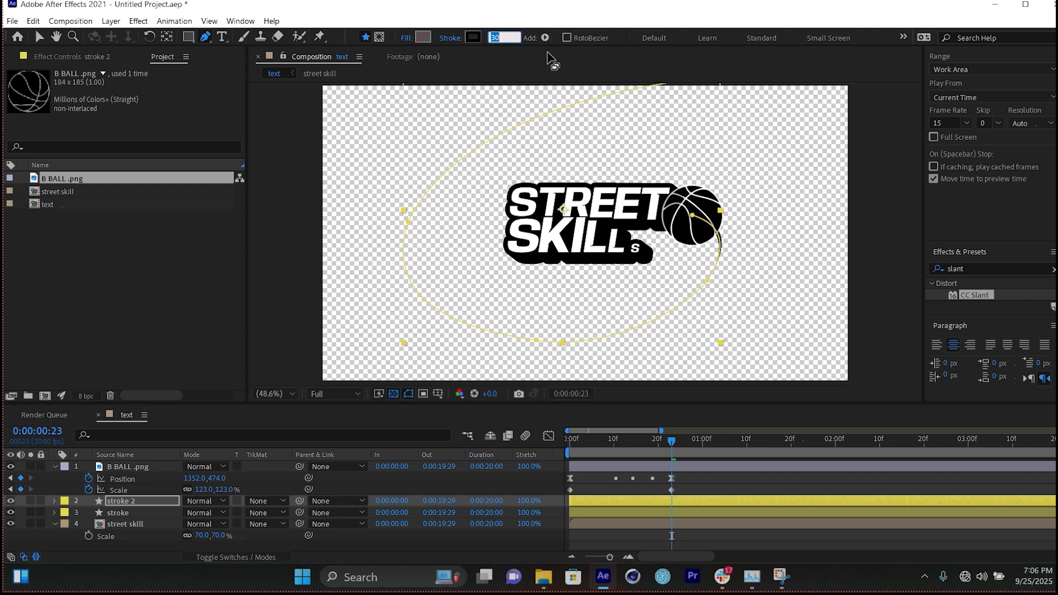
pyautogui.press('Return')
# Reveal stroke 2's keyframes, delay the layer to start at 0:00:00:03, and preview the two trails
pyautogui.press('u')
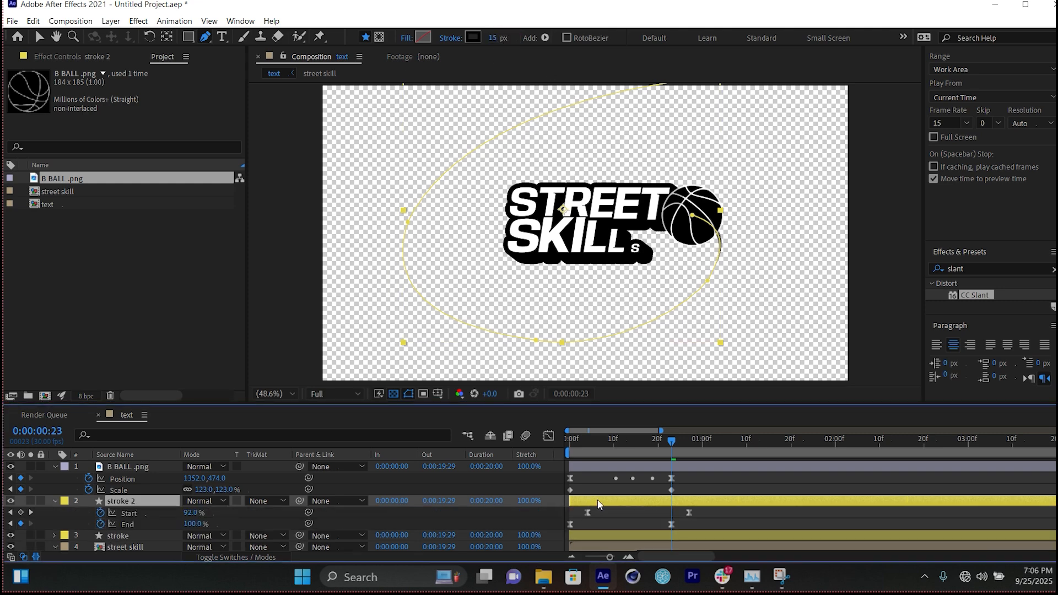
pyautogui.moveTo(598, 500); pyautogui.dragTo(613, 503)
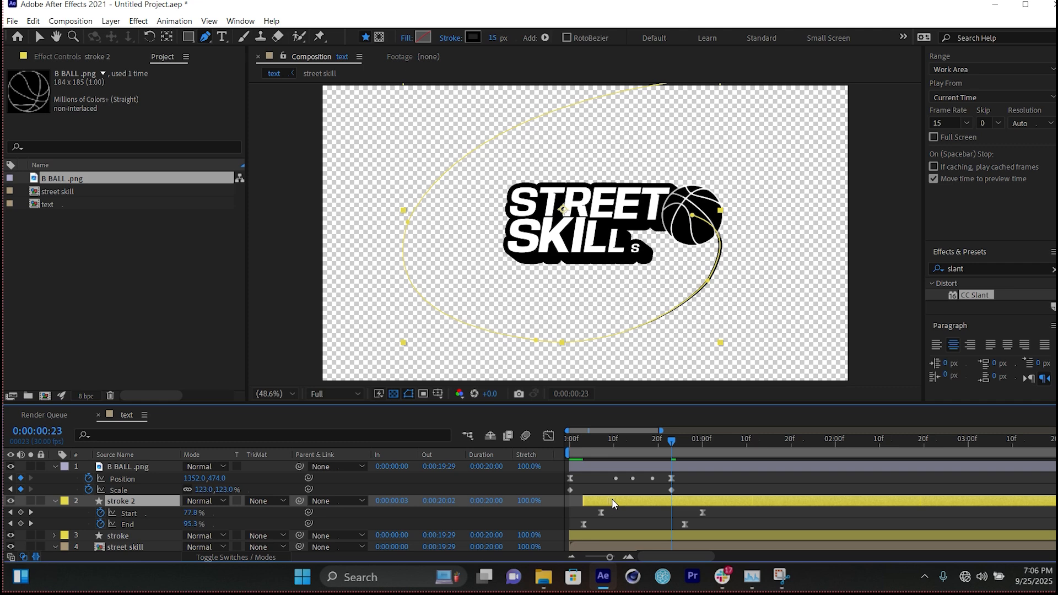
pyautogui.press('space')
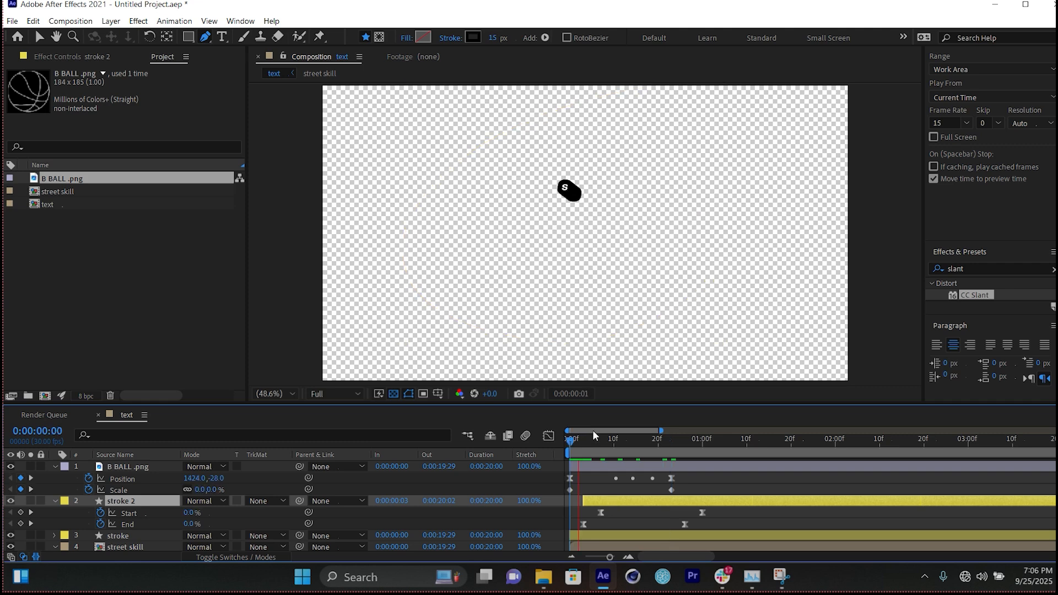
pyautogui.press('v')
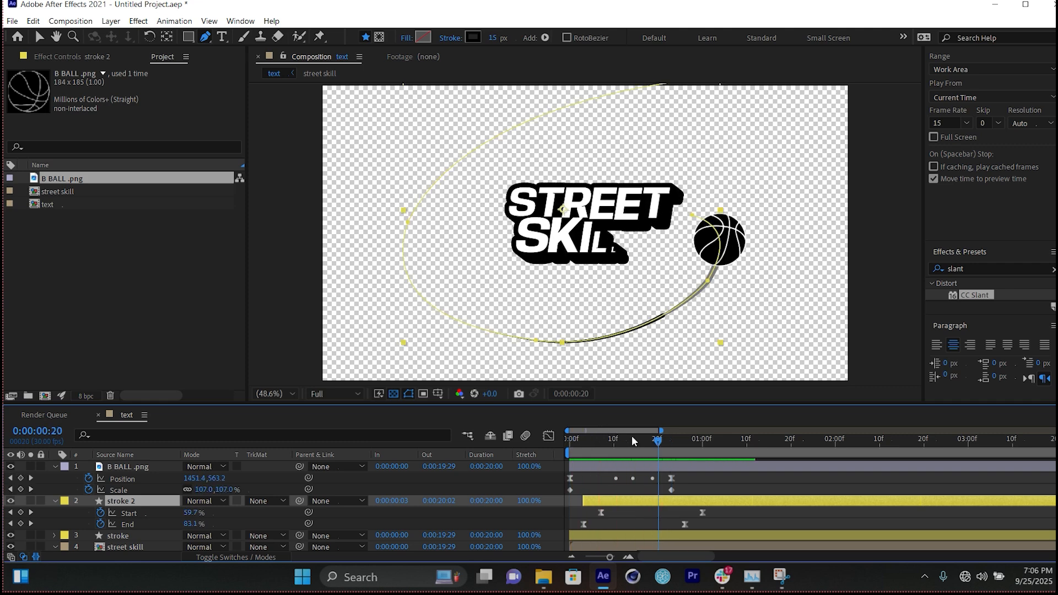
# Offset the stroke 2 shape slightly up and to the right of the grey trail at 0:00:00:16, and replay the animation
pyautogui.moveTo(632, 435); pyautogui.dragTo(638, 448)
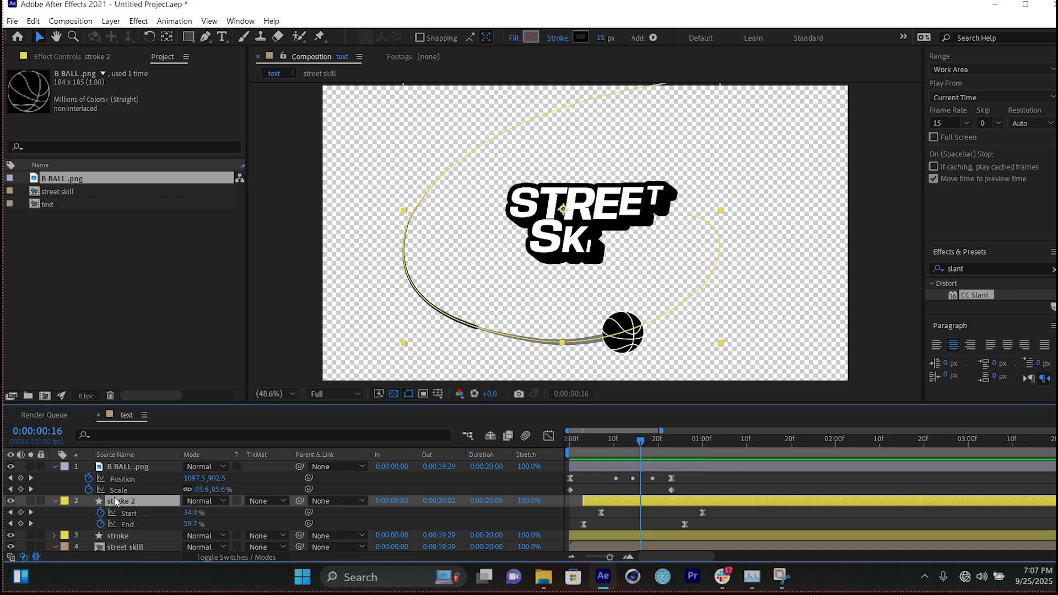
pyautogui.moveTo(471, 306); pyautogui.dragTo(475, 297)
pyautogui.press('space')
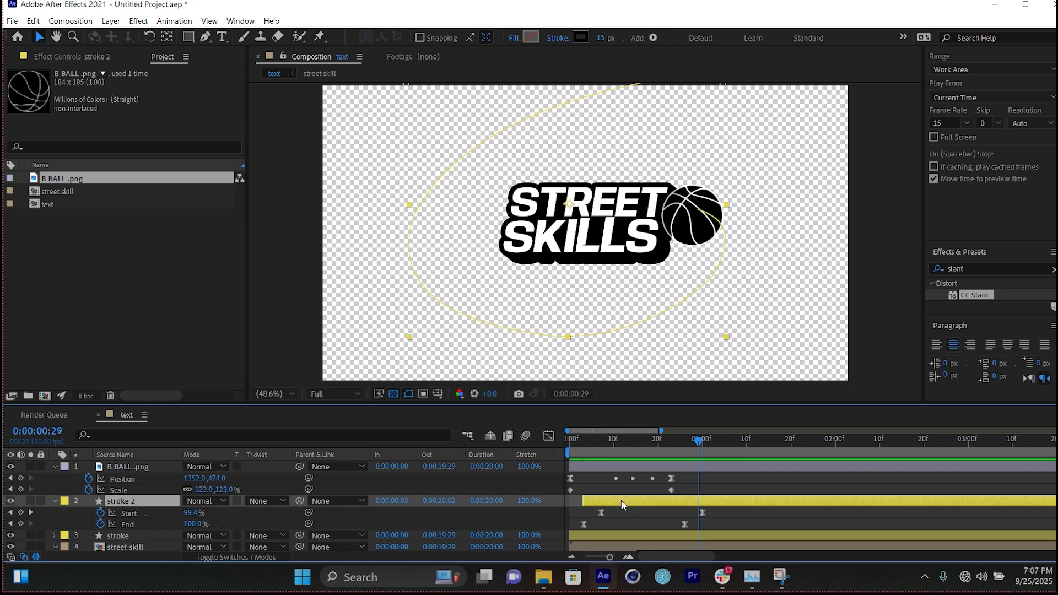
# Shift the stroke 2 layer one frame earlier to start at 0:00:00:02, and preview from the beginning
pyautogui.moveTo(620, 500); pyautogui.dragTo(616, 501)
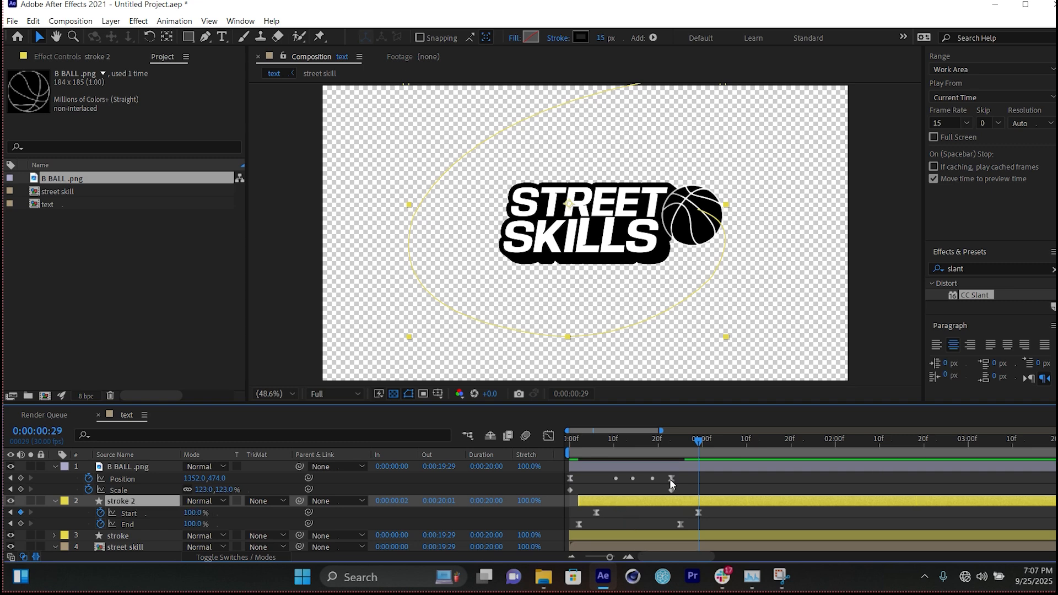
pyautogui.moveTo(698, 442); pyautogui.dragTo(528, 488)
pyautogui.press('space')
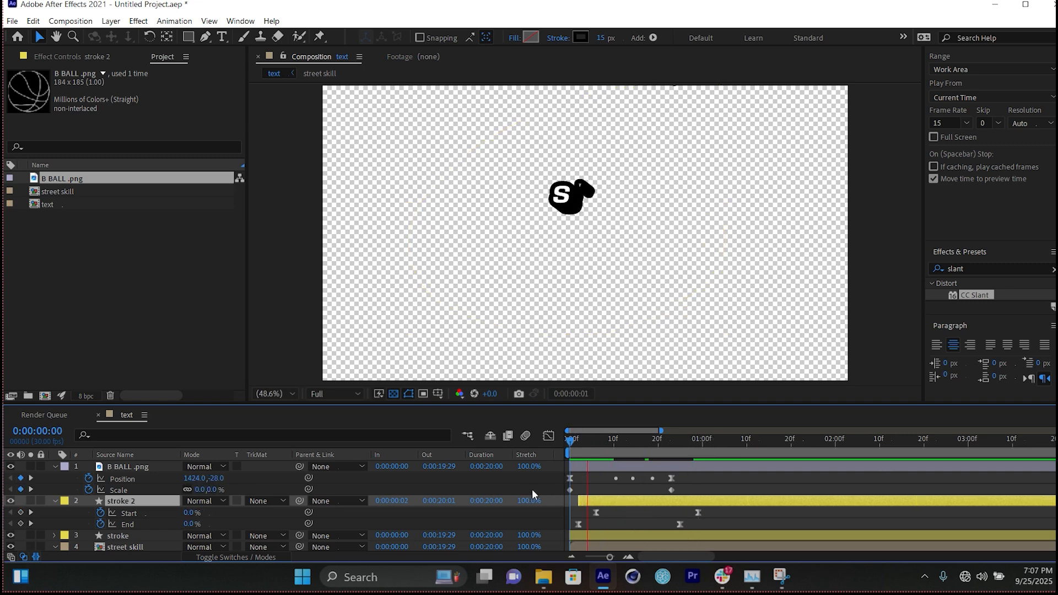
pyautogui.press('space')
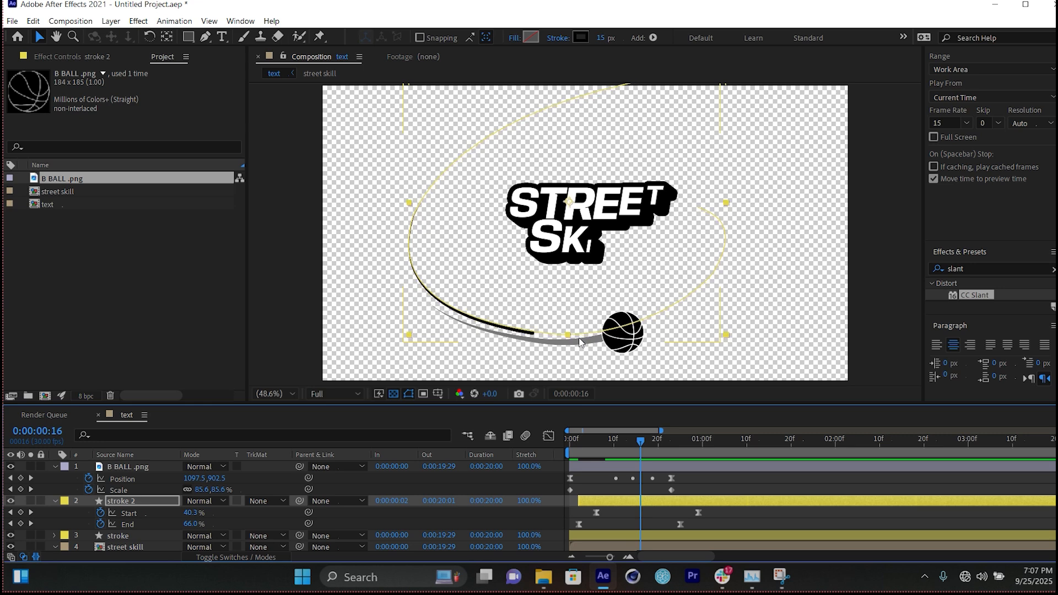
# Open Path 1 of stroke 2's Shape 1 and move its last two points near the basketball slightly inward to the left
pyautogui.press('k')
pyautogui.click(56, 500)
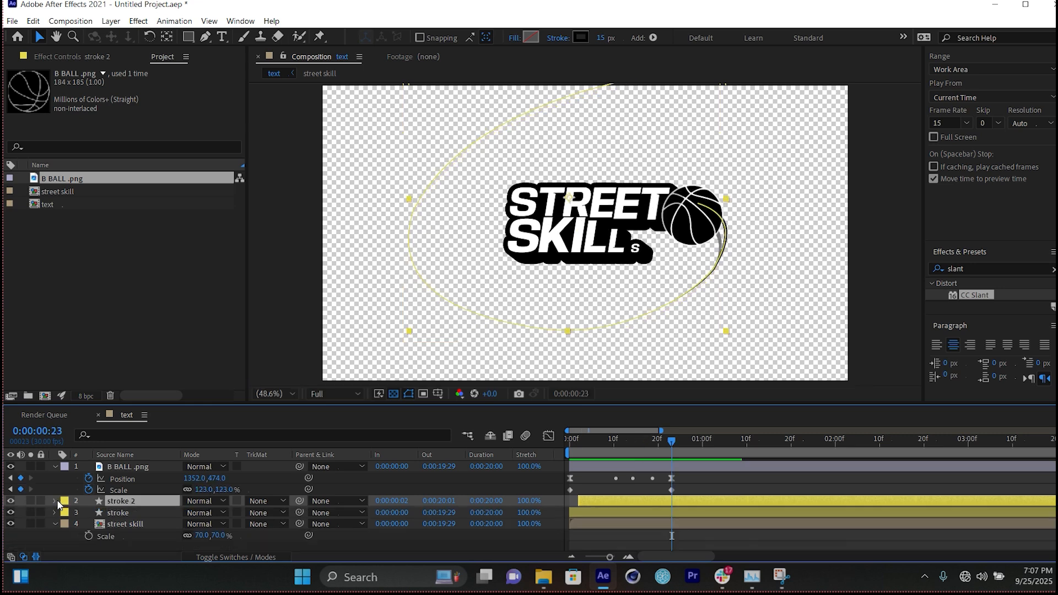
pyautogui.click(55, 501)
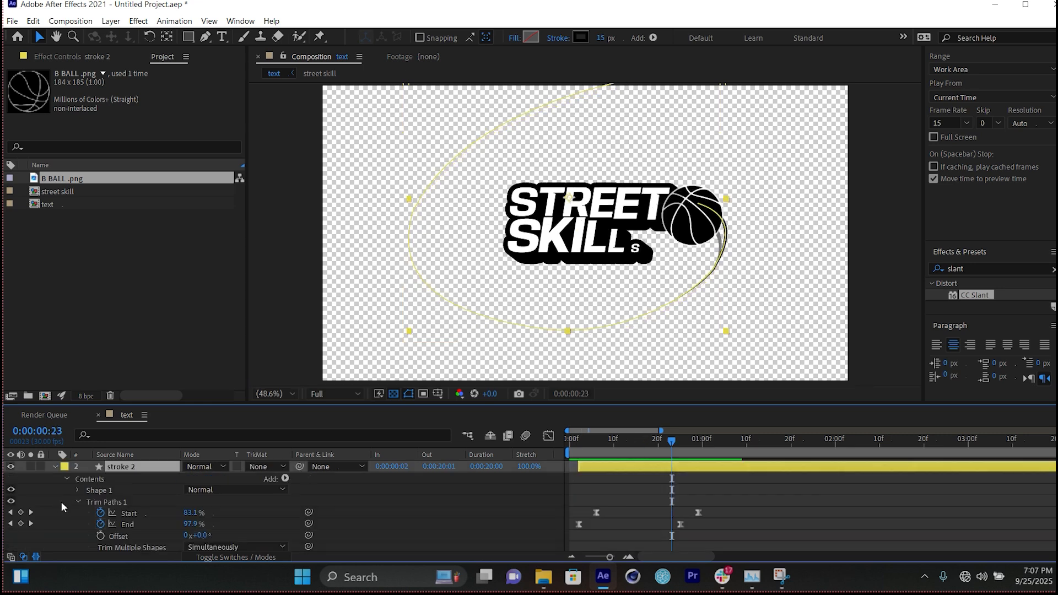
pyautogui.click(107, 488)
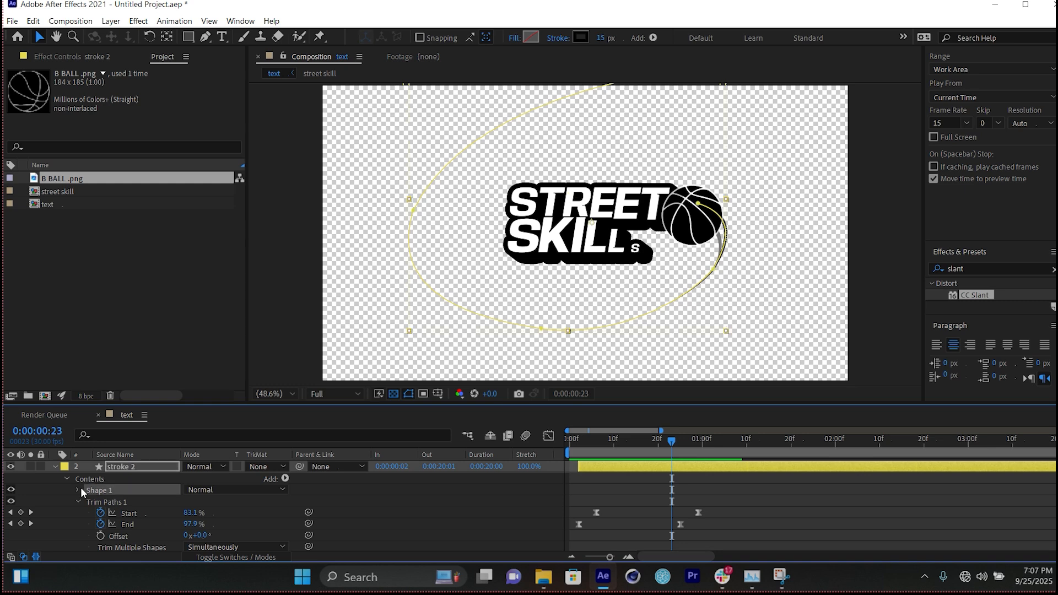
pyautogui.click(78, 489)
pyautogui.click(109, 501)
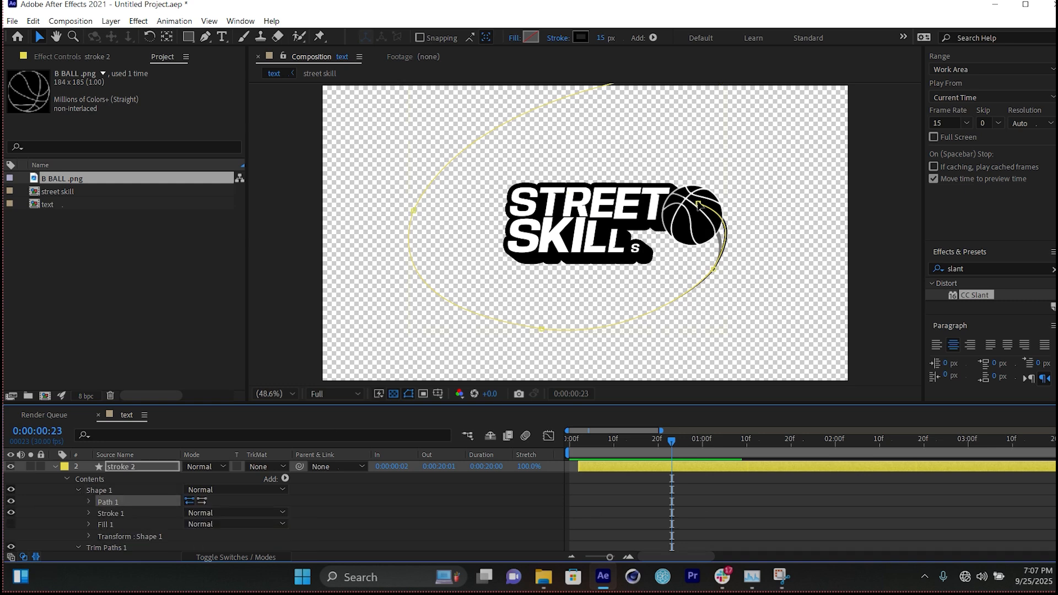
pyautogui.click(642, 465)
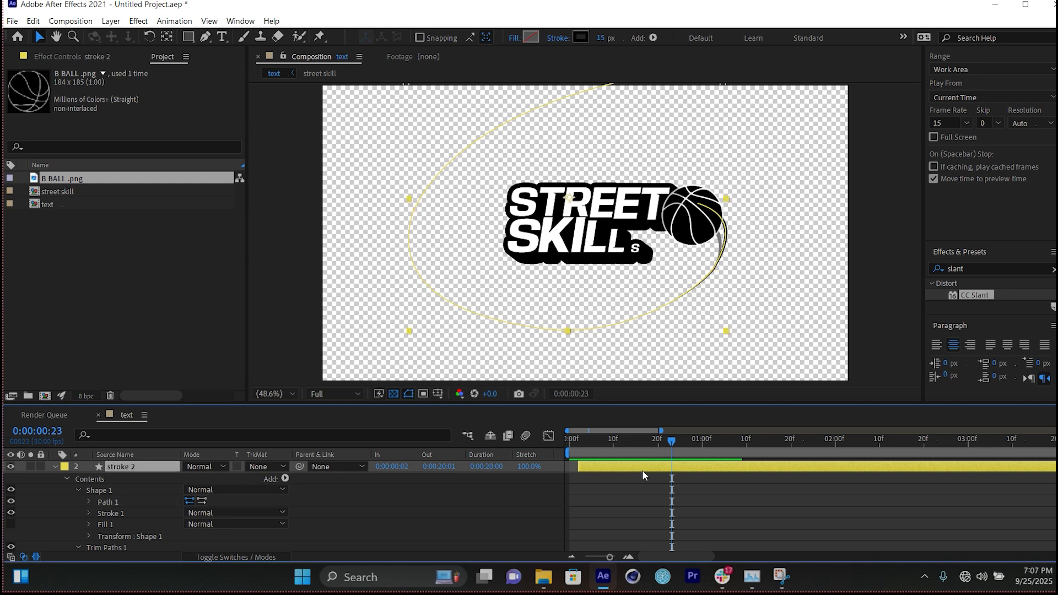
pyautogui.click(78, 490)
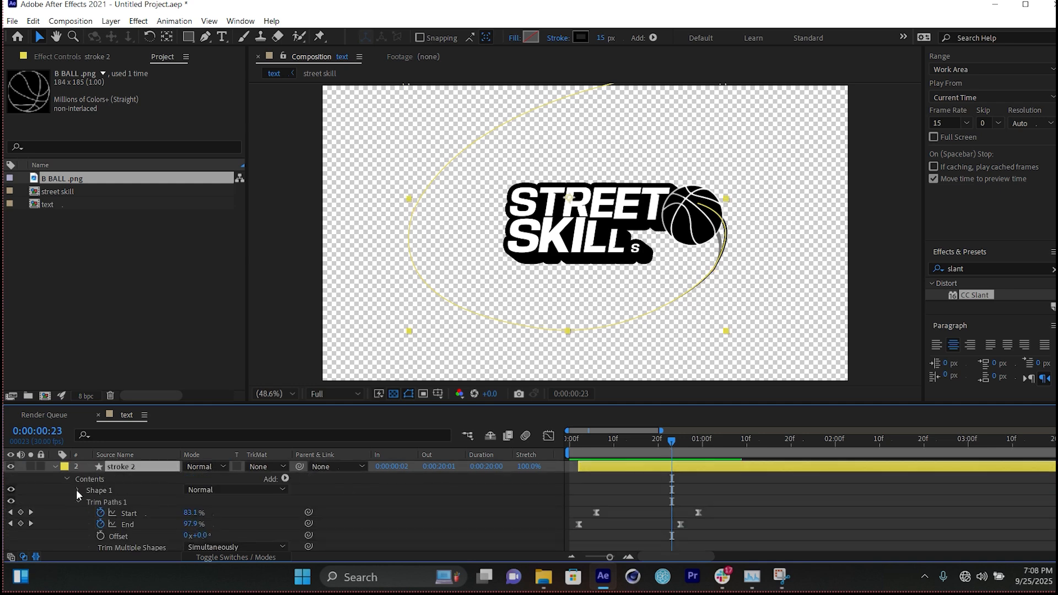
pyautogui.click(78, 490)
pyautogui.click(88, 502)
pyautogui.click(125, 490)
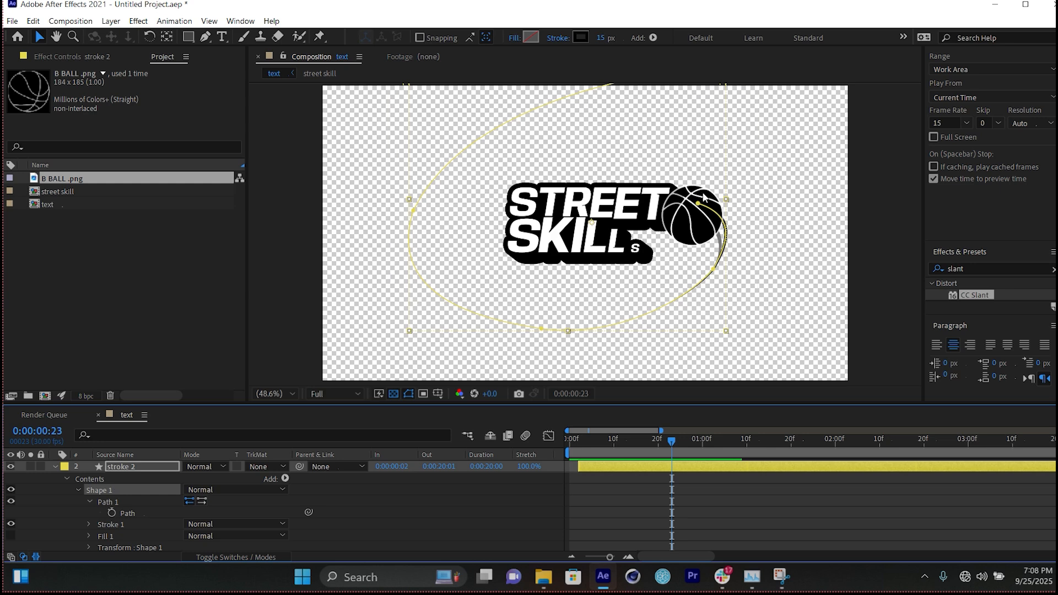
pyautogui.click(698, 207)
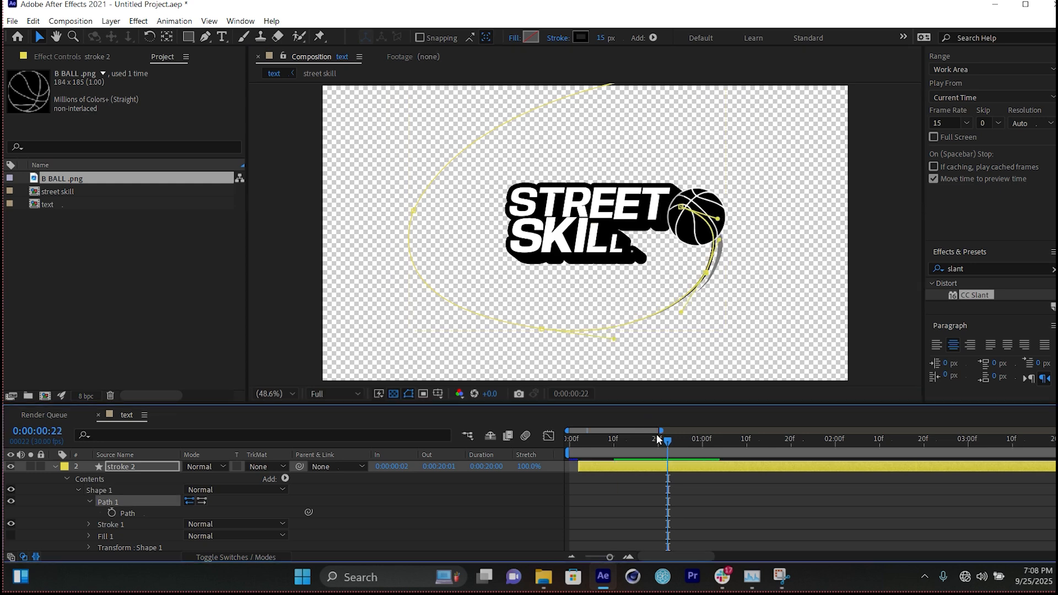
# Duplicate stroke 2, delay the copy to start at 0:00:00:04, and preview all the trails from the beginning
pyautogui.click(55, 467)
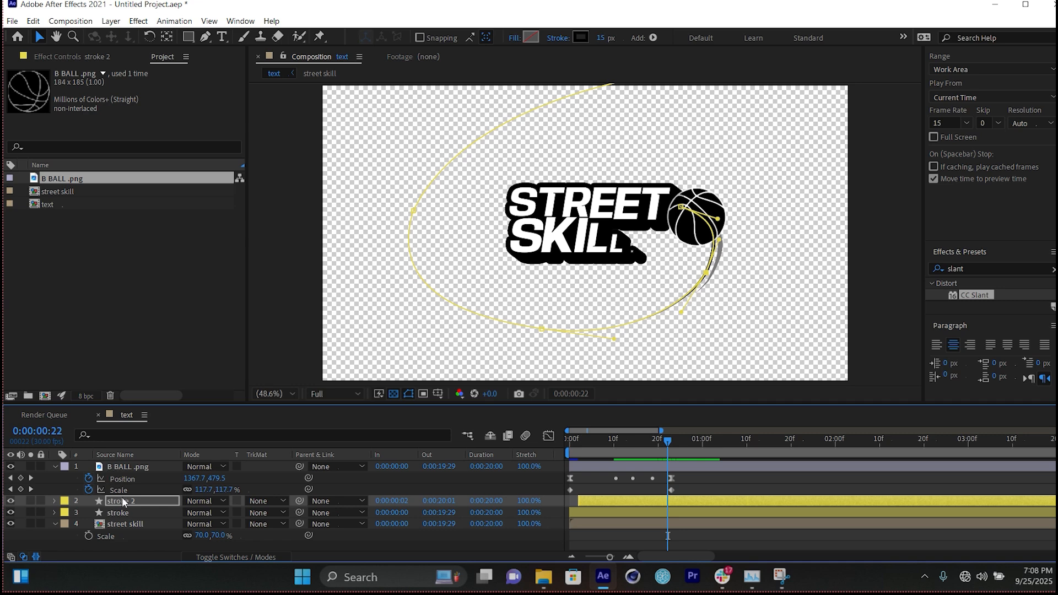
pyautogui.hotkey('ctrl', 'd')
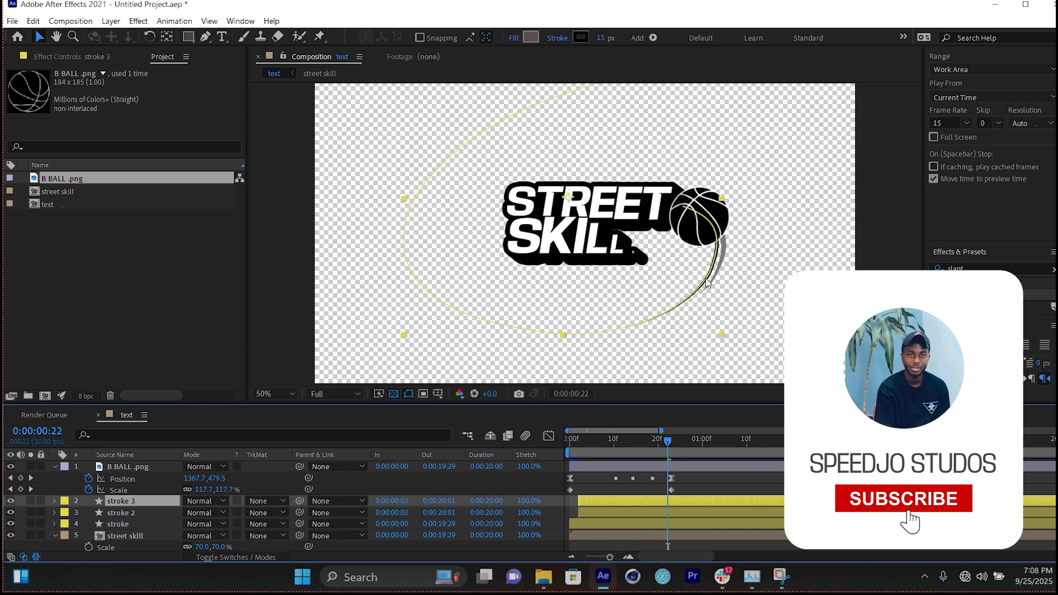
pyautogui.moveTo(595, 502); pyautogui.dragTo(604, 502)
pyautogui.moveTo(667, 441); pyautogui.dragTo(605, 445)
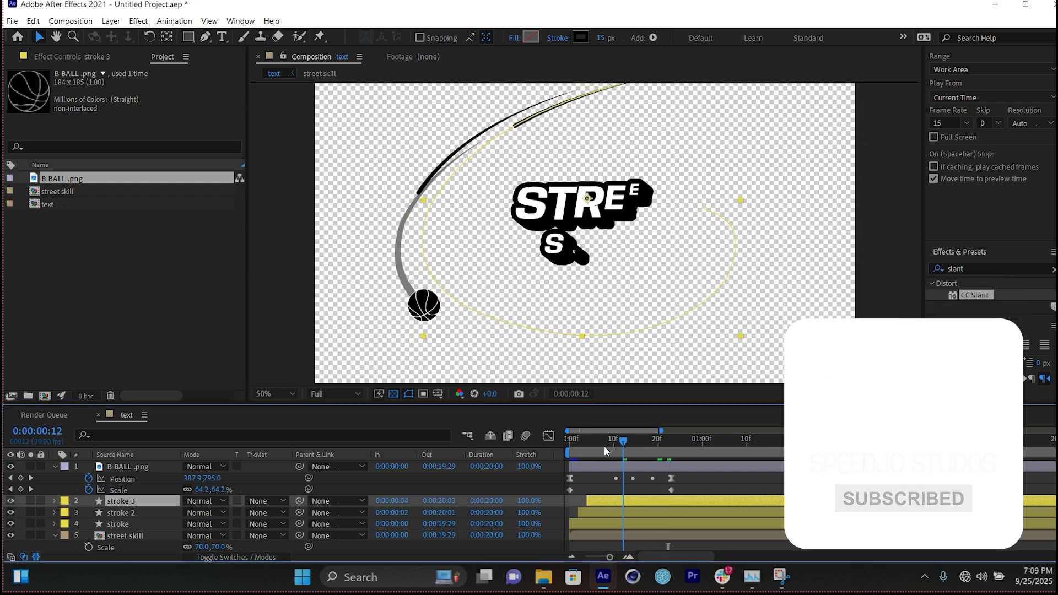
pyautogui.moveTo(605, 445); pyautogui.dragTo(563, 443)
pyautogui.press('space')
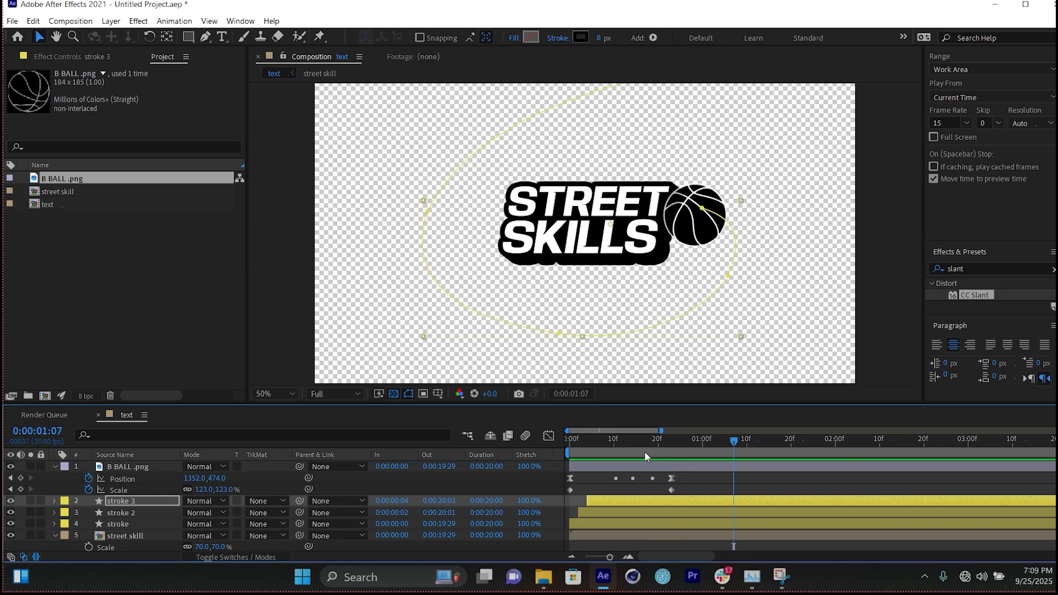
# Inspect stroke 3's Start and End keyframes around 0:00:00:23 and preview the combined trails
pyautogui.click(670, 451)
pyautogui.press('u')
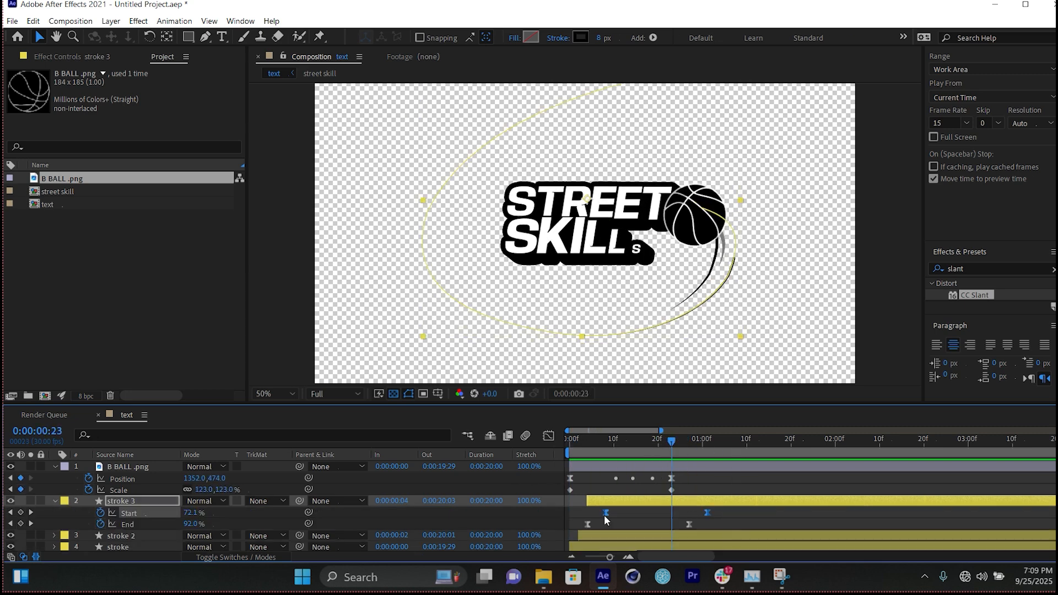
pyautogui.press('space')
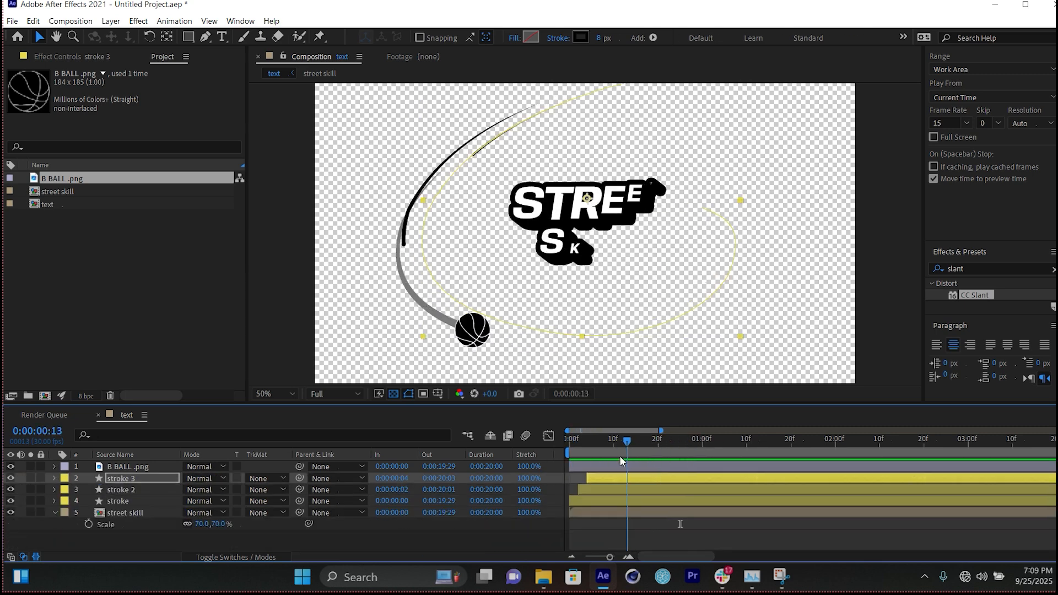
pyautogui.moveTo(627, 456); pyautogui.dragTo(620, 457)
pyautogui.press('space')
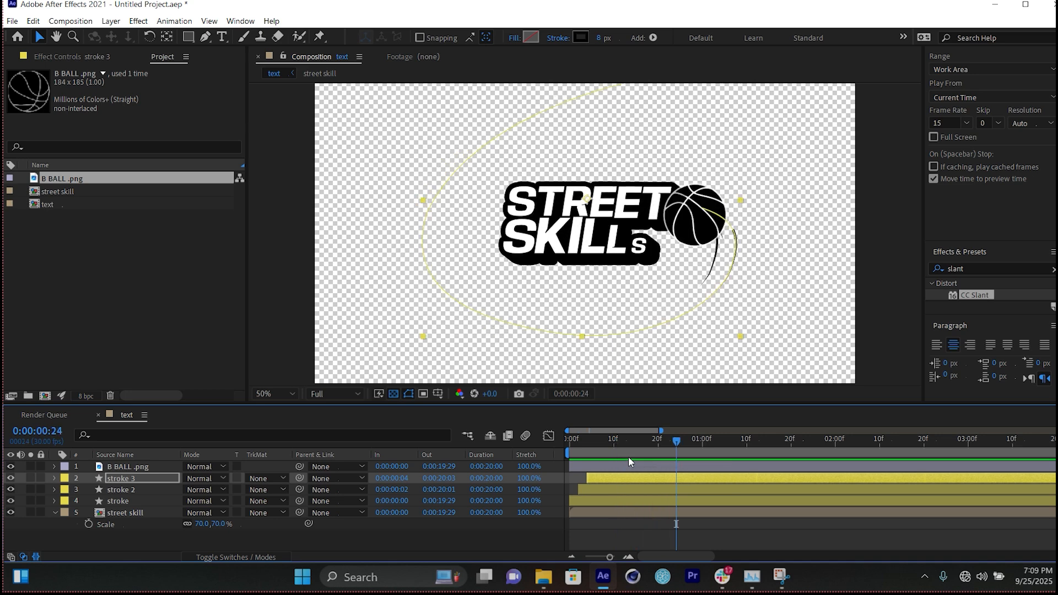
# Try delaying the street skill layer to start at 0:00:00:07, and preview the title against the ball's motion
pyautogui.click(125, 513)
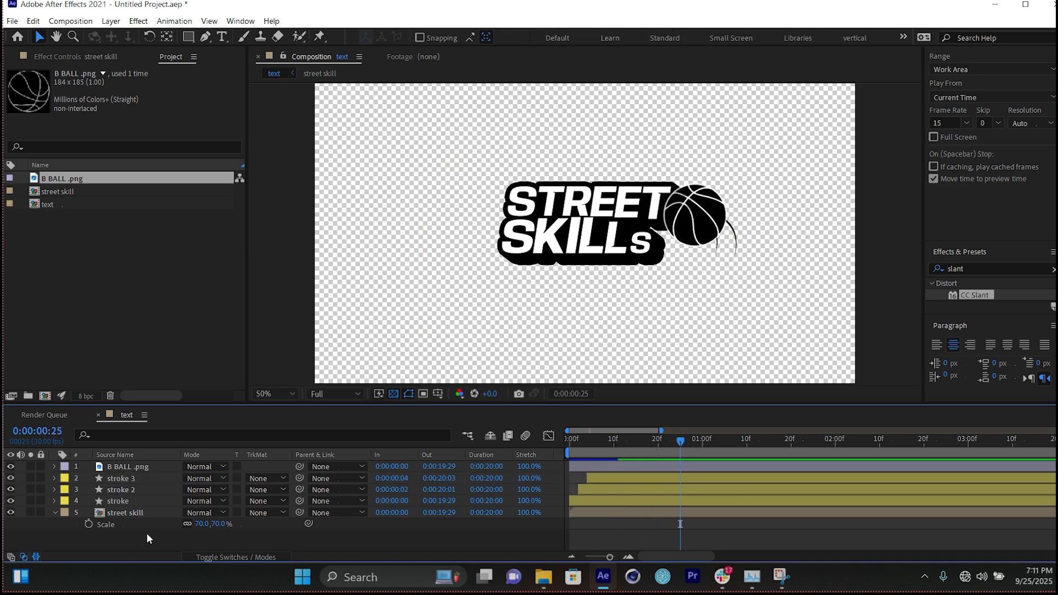
pyautogui.click(129, 514)
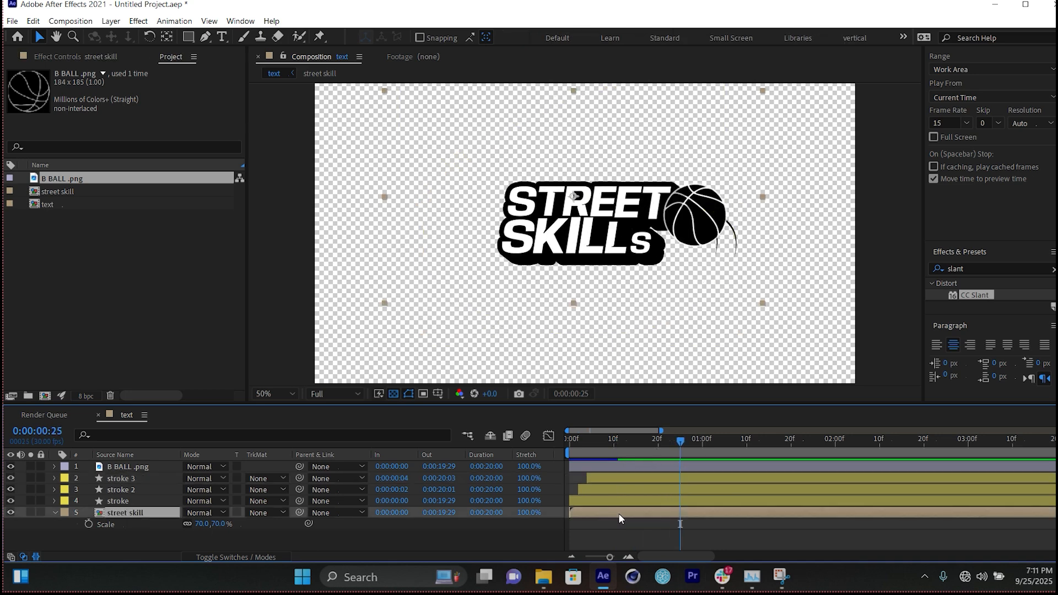
pyautogui.moveTo(620, 515); pyautogui.dragTo(654, 511)
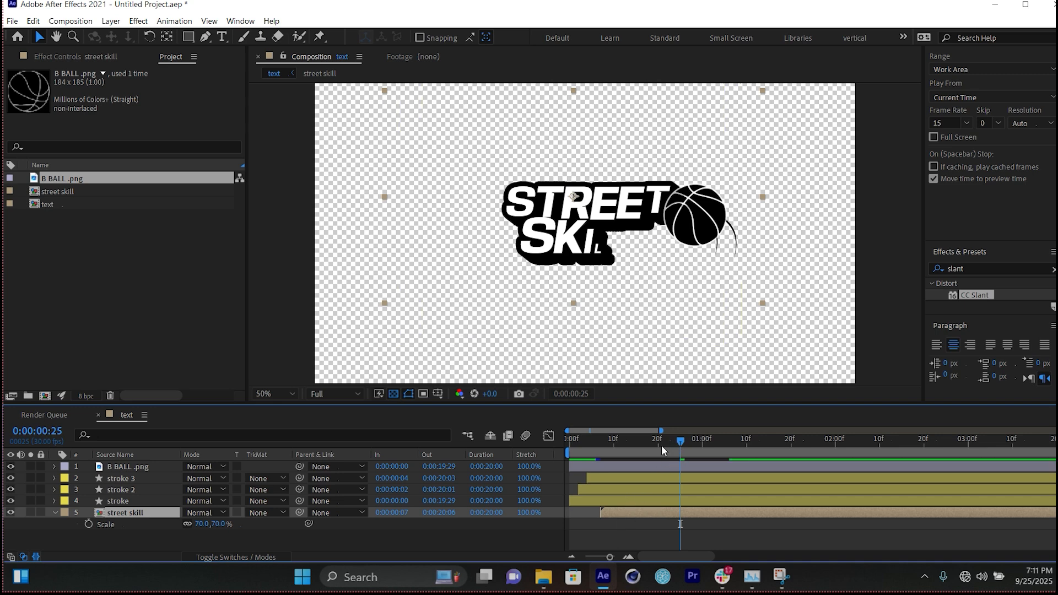
pyautogui.moveTo(672, 443); pyautogui.dragTo(576, 459)
pyautogui.press('space')
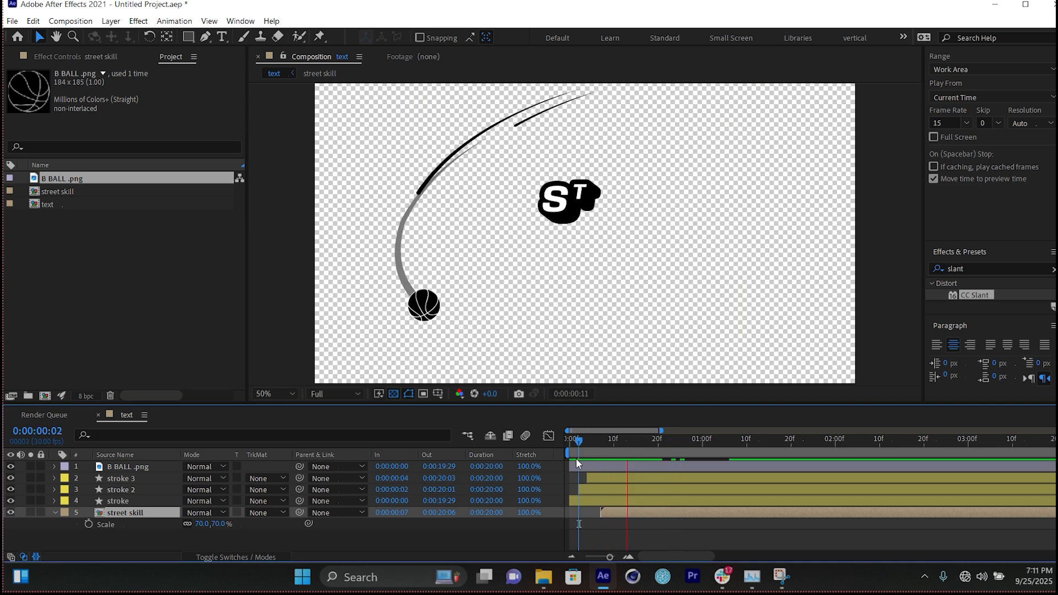
pyautogui.press('space')
pyautogui.moveTo(631, 512); pyautogui.dragTo(655, 508)
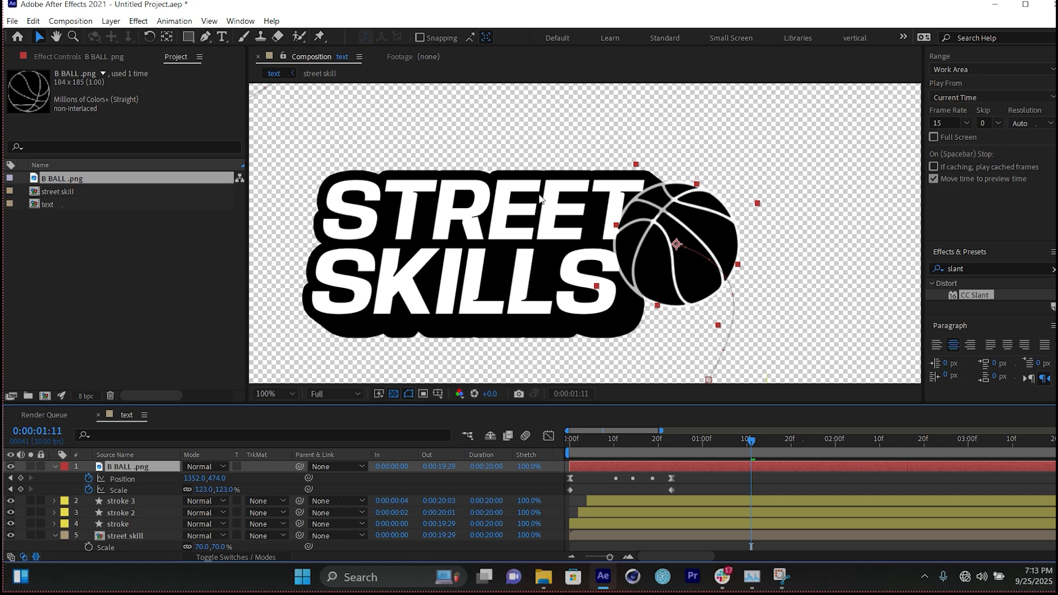
# Hide the B BALL layer at 0:00:01:11 and begin a Pen tool mask on it, tracing the outer edges of the final T and S
pyautogui.click(205, 36)
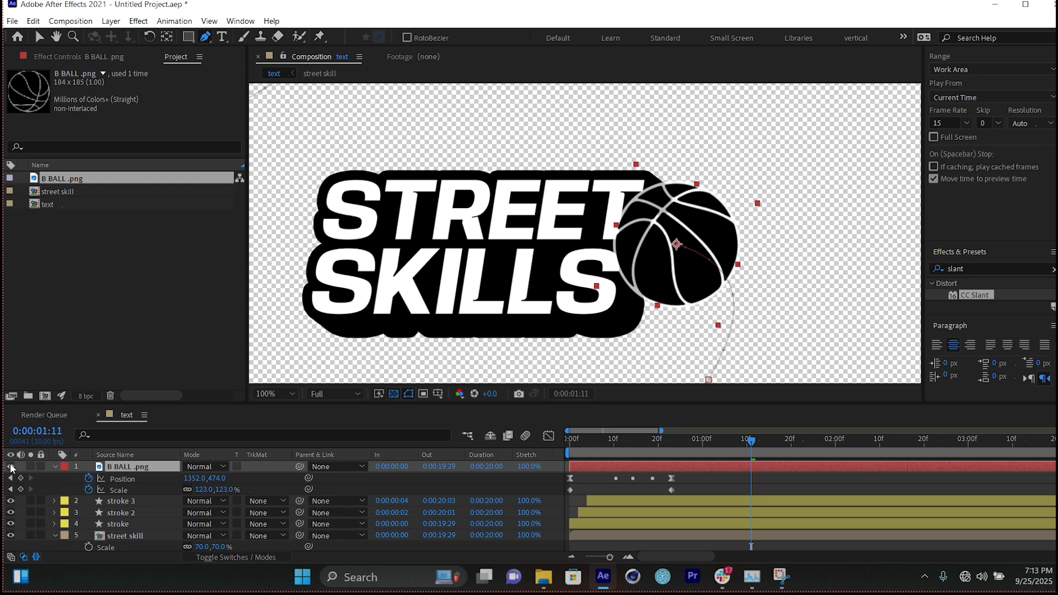
pyautogui.click(10, 467)
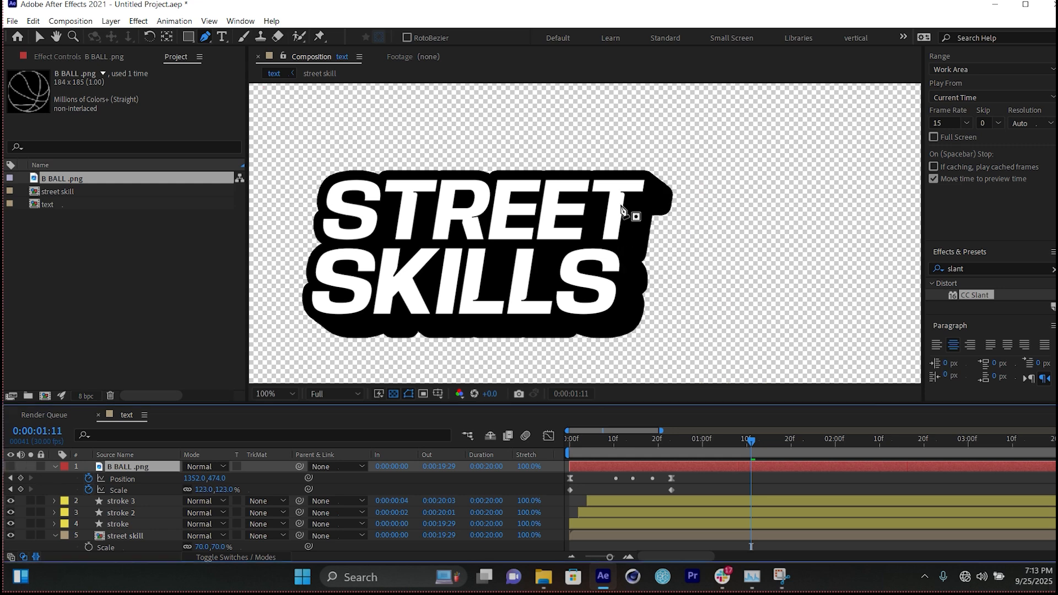
pyautogui.click(646, 180)
pyautogui.click(644, 200)
pyautogui.click(630, 198)
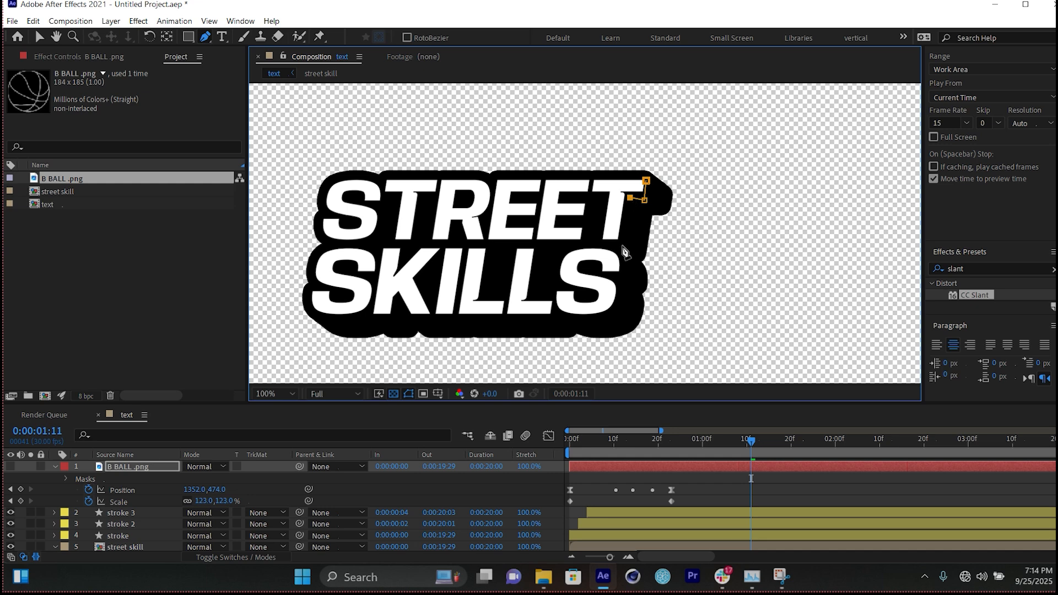
pyautogui.click(621, 245)
pyautogui.click(624, 261)
pyautogui.click(624, 275)
pyautogui.click(619, 296)
pyautogui.click(612, 313)
# Close the mask with a wide outline around the ball's area outside the lettering, and make the B BALL layer visible again
pyautogui.scroll(-1, 609, 329)
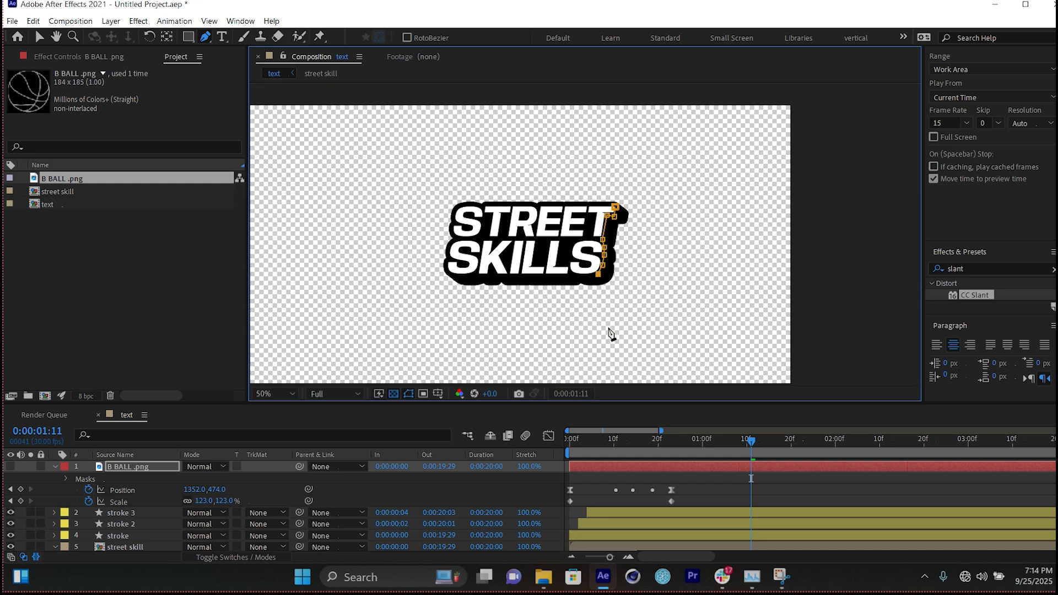
pyautogui.click(598, 305)
pyautogui.click(624, 330)
pyautogui.click(673, 319)
pyautogui.hotkey('ctrl', 'z')
pyautogui.hotkey('ctrl', 'z')
pyautogui.click(731, 313)
pyautogui.click(745, 194)
pyautogui.click(659, 173)
pyautogui.click(617, 188)
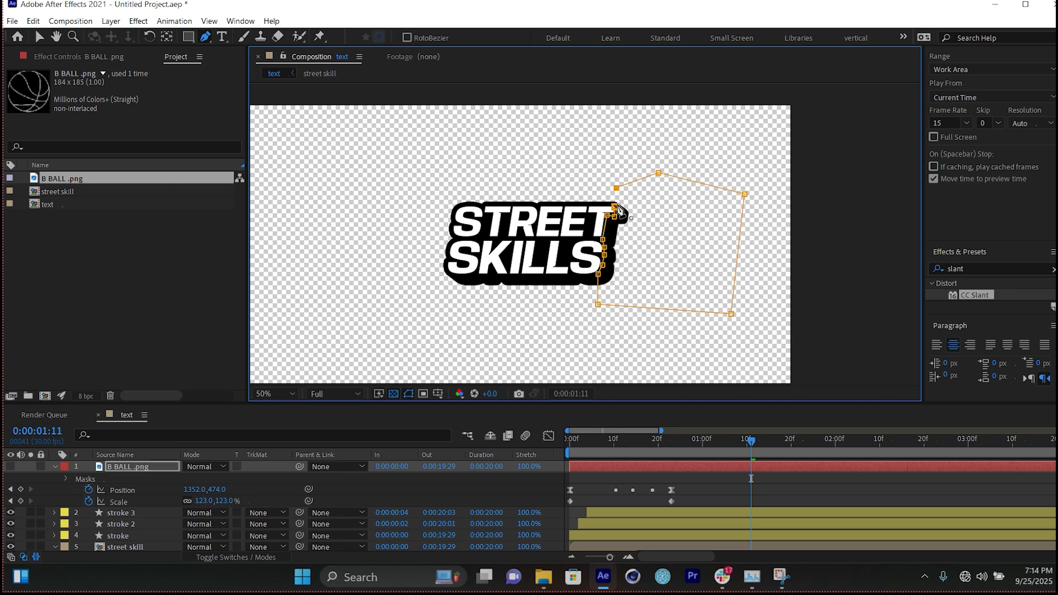
pyautogui.click(618, 209)
pyautogui.click(10, 467)
pyautogui.click(398, 498)
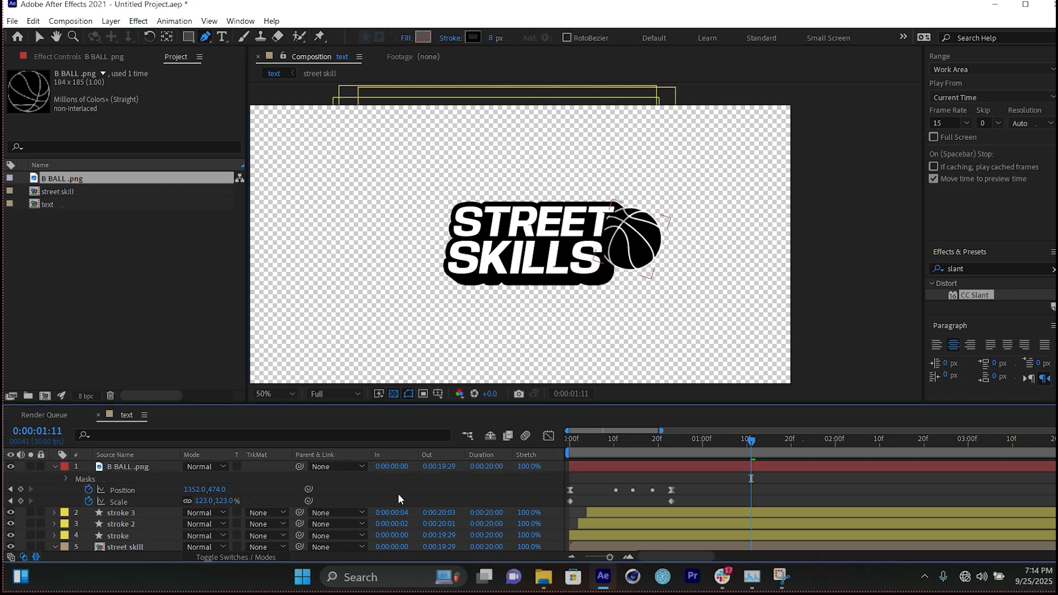
pyautogui.scroll(1, 562, 327)
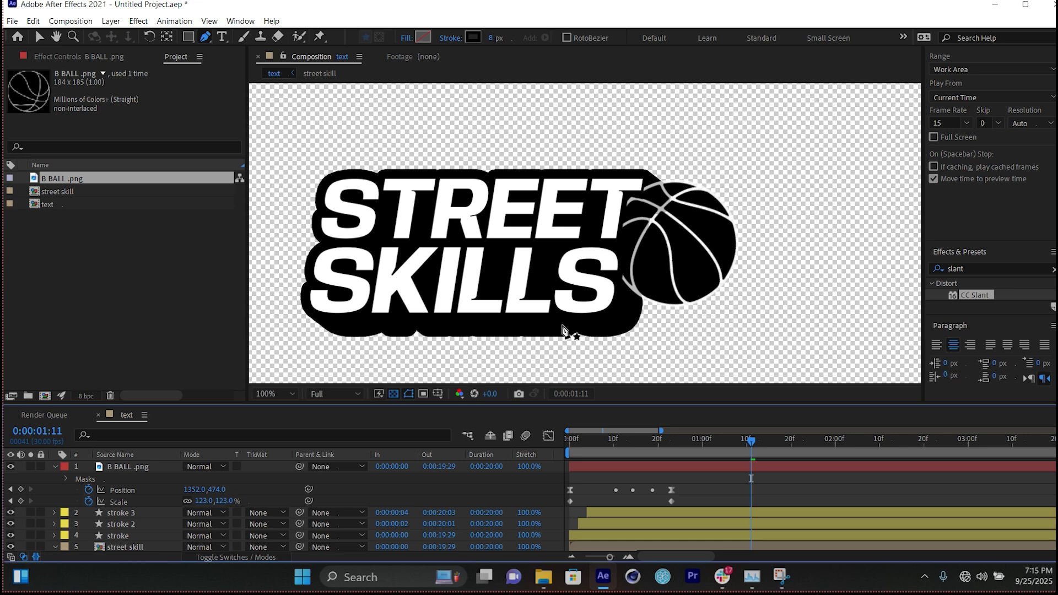
pyautogui.scroll(-1, 563, 329)
# Add a Mask Path keyframe for the ball's Mask 1 at 0:00:00:22
pyautogui.click(671, 440)
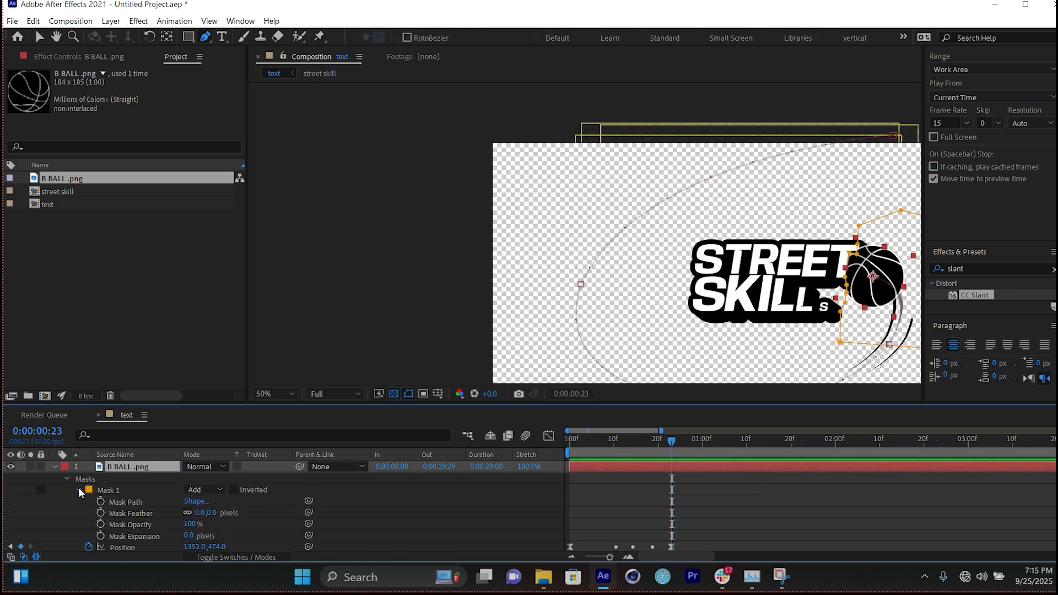
pyautogui.click(108, 490)
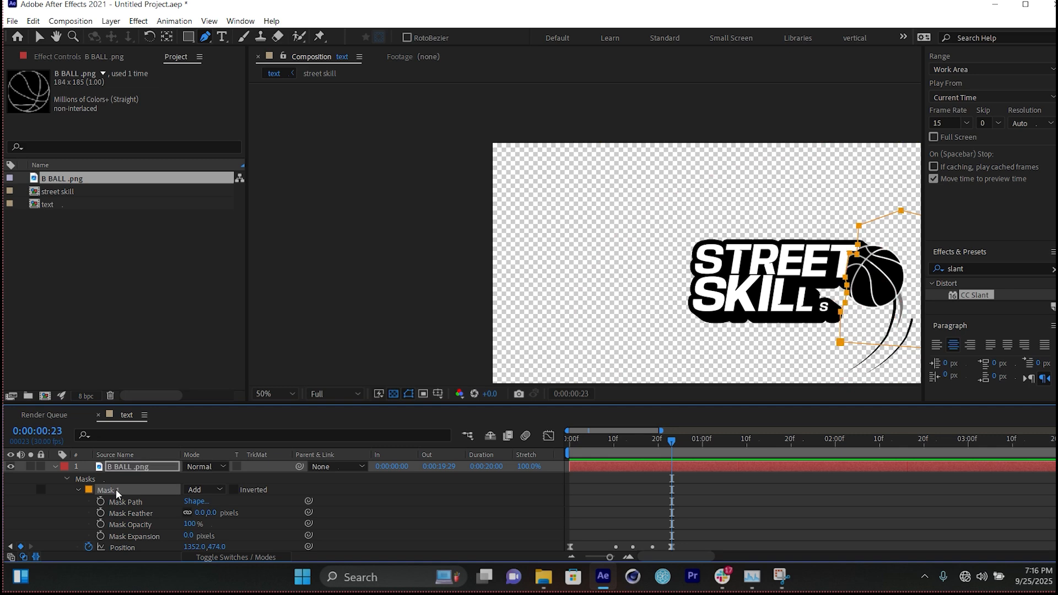
pyautogui.click(668, 439)
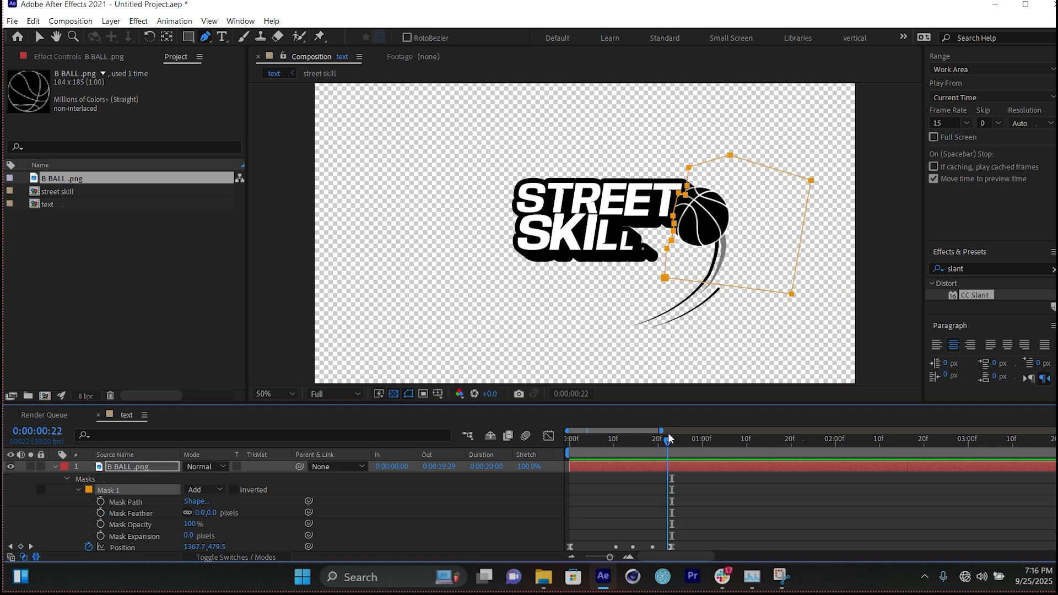
pyautogui.click(101, 502)
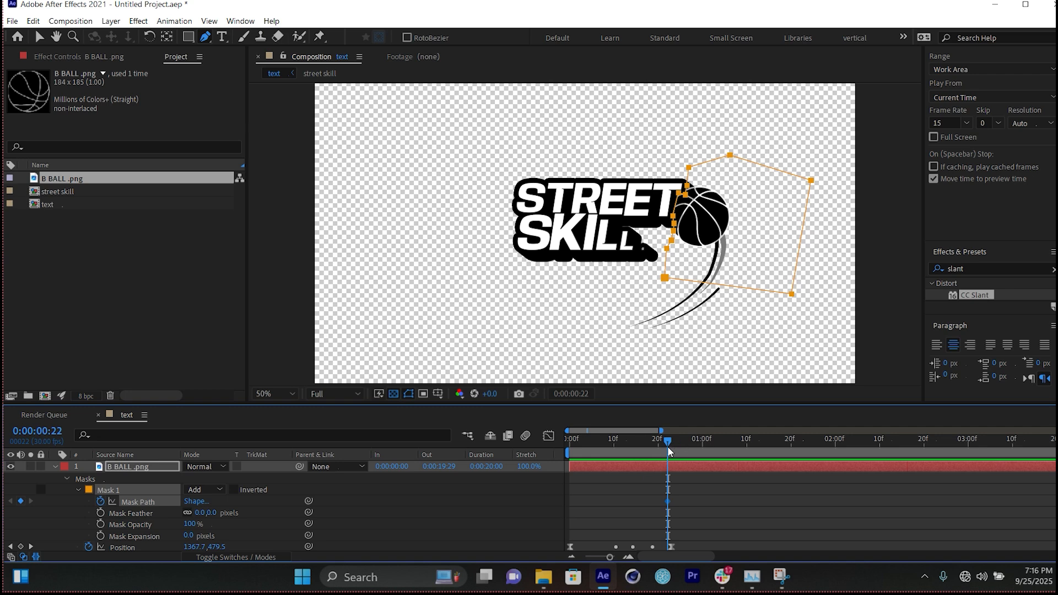
# At 0:00:00:21, spread Mask 1's points far outward beyond the frame so the mask fully clears the ball
pyautogui.moveTo(666, 444); pyautogui.dragTo(663, 444)
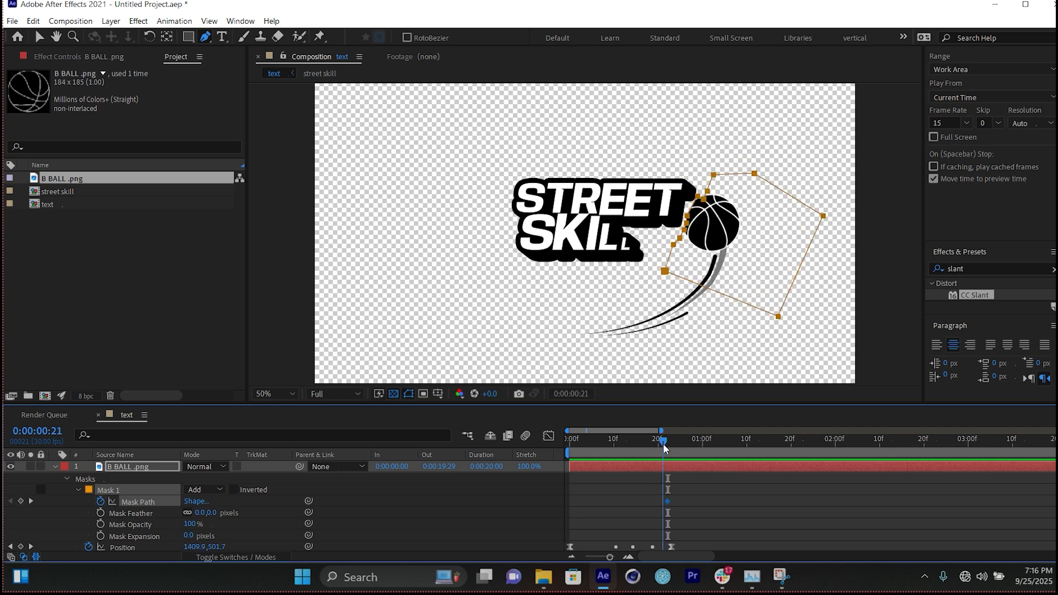
pyautogui.click(39, 36)
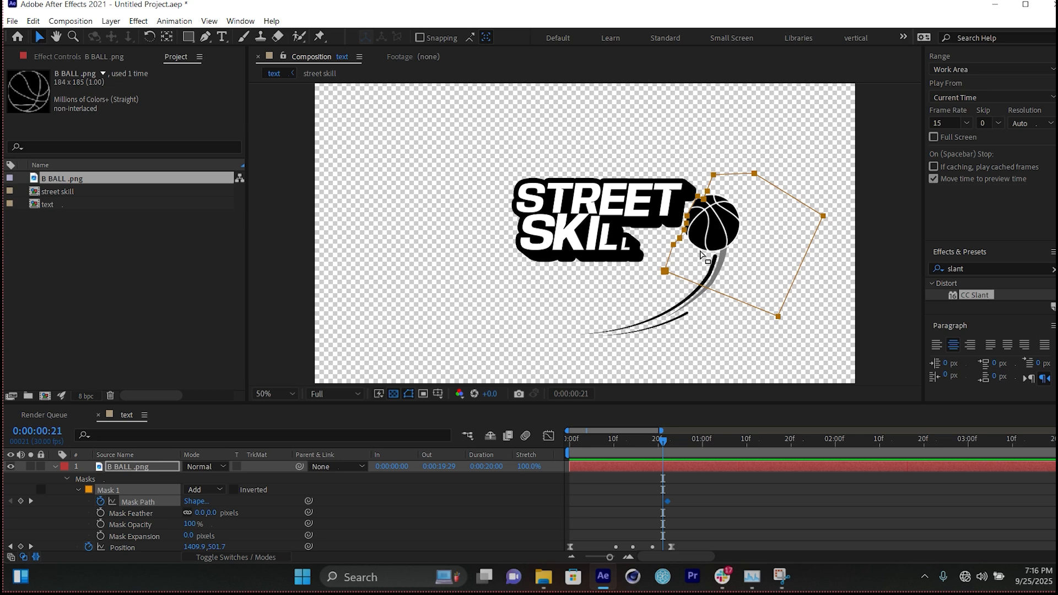
pyautogui.moveTo(618, 136); pyautogui.dragTo(727, 349)
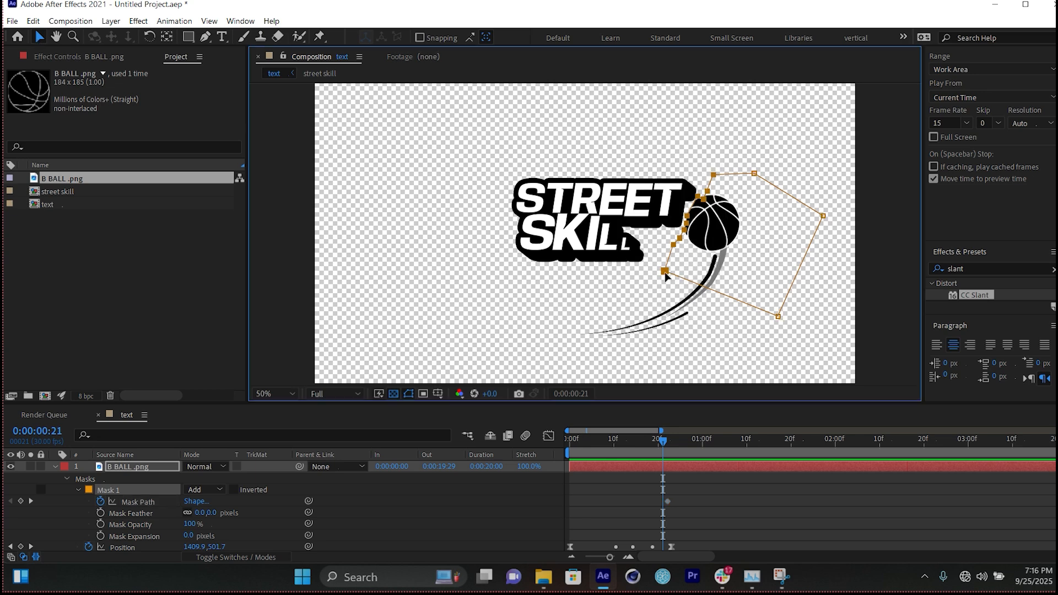
pyautogui.moveTo(666, 274); pyautogui.dragTo(292, 217)
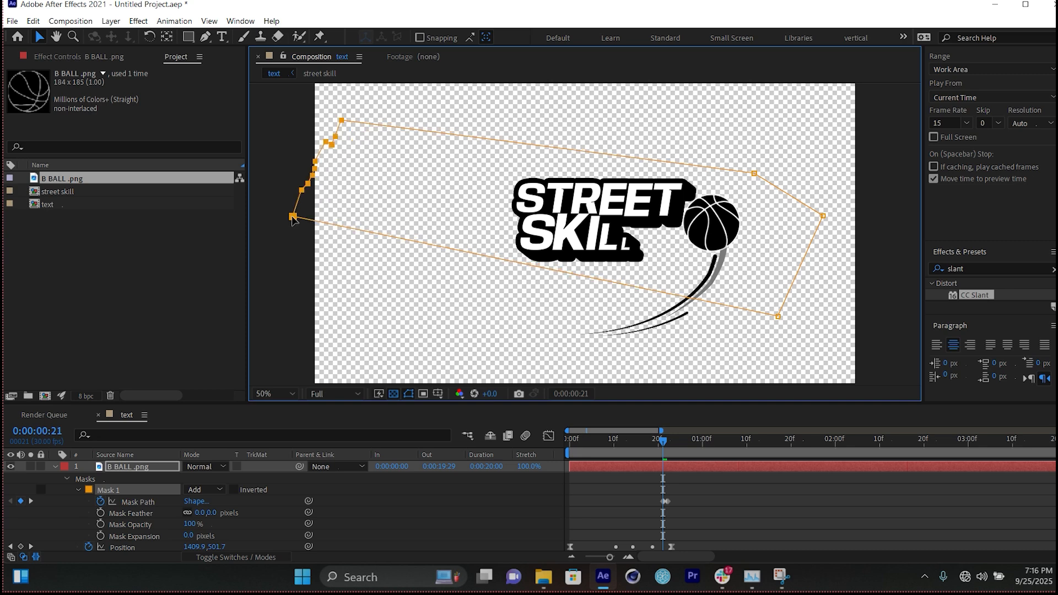
pyautogui.moveTo(419, 145); pyautogui.dragTo(791, 208)
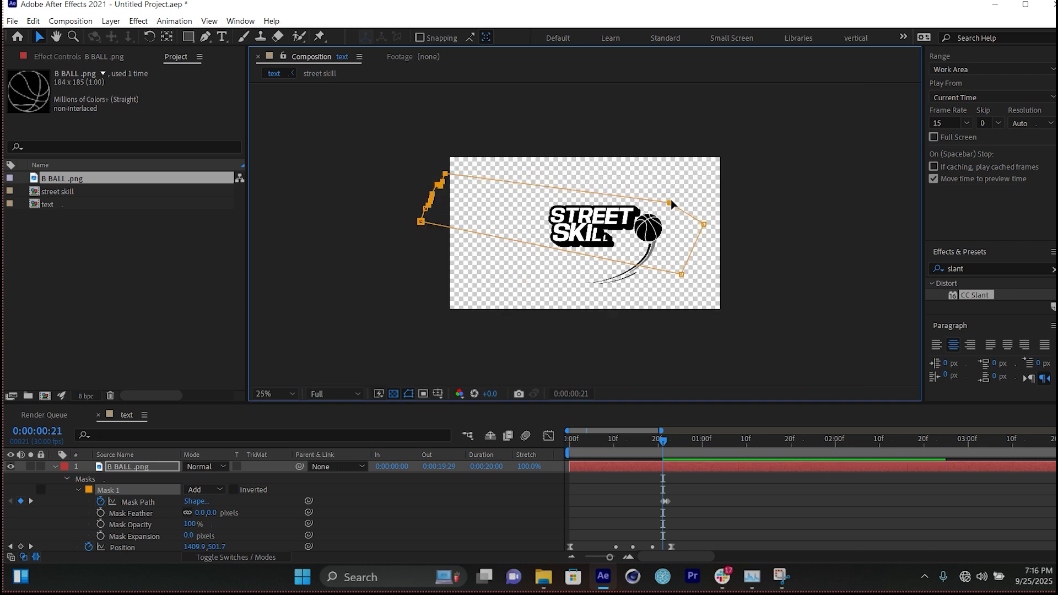
pyautogui.moveTo(670, 203); pyautogui.dragTo(706, 107)
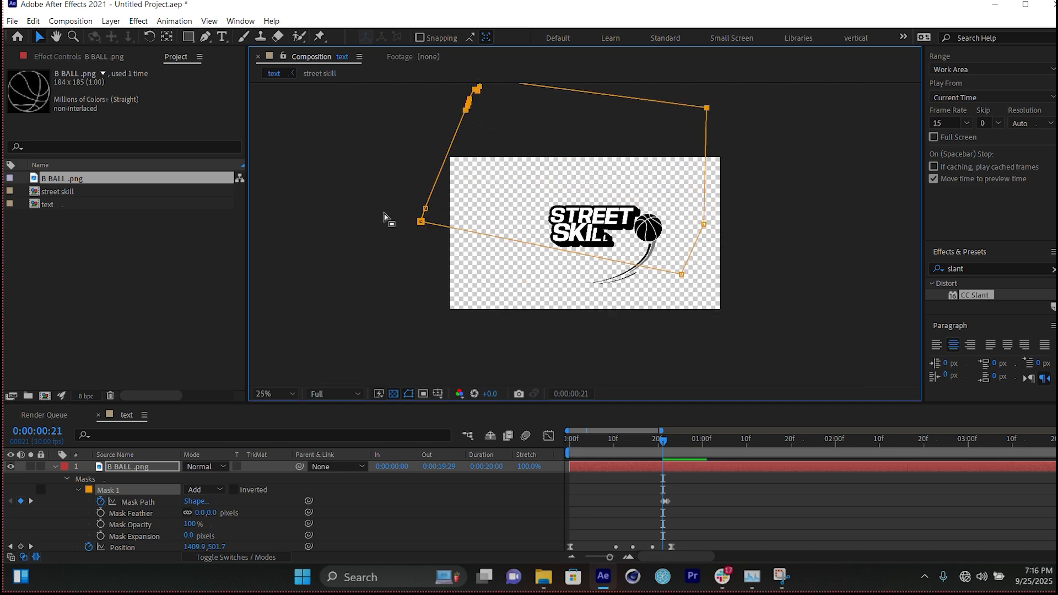
pyautogui.moveTo(563, 251); pyautogui.dragTo(527, 363)
pyautogui.moveTo(704, 226); pyautogui.dragTo(791, 241)
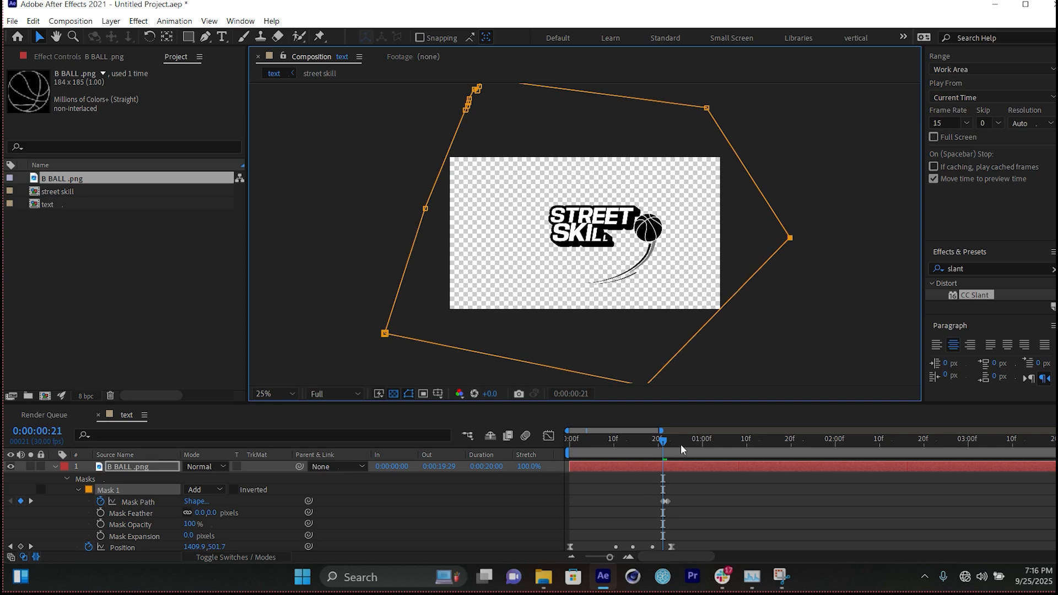
# Preview the animation several times, from mid-flight and from the beginning, to check how the masked ball tucks behind the lettering
pyautogui.moveTo(682, 449); pyautogui.dragTo(608, 453)
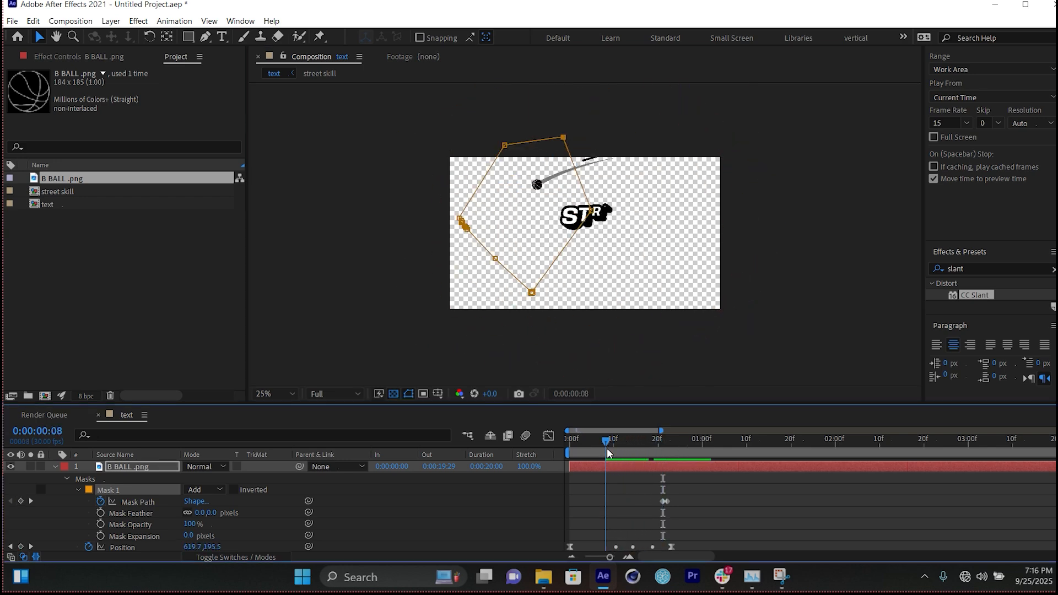
pyautogui.scroll(2, 546, 199)
pyautogui.press('space')
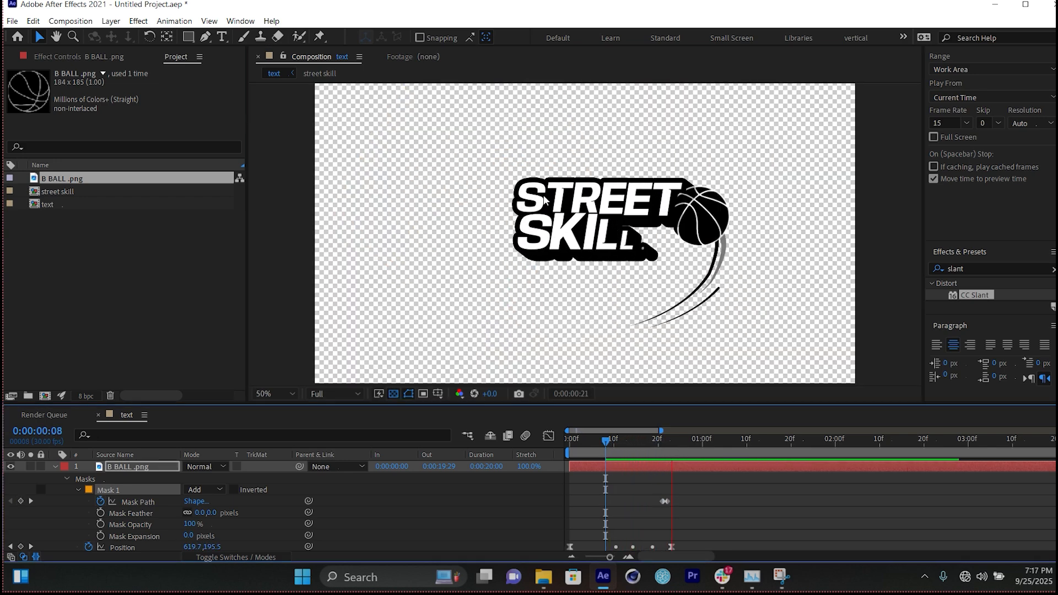
pyautogui.press('space')
pyautogui.moveTo(703, 445); pyautogui.dragTo(629, 453)
pyautogui.press('space')
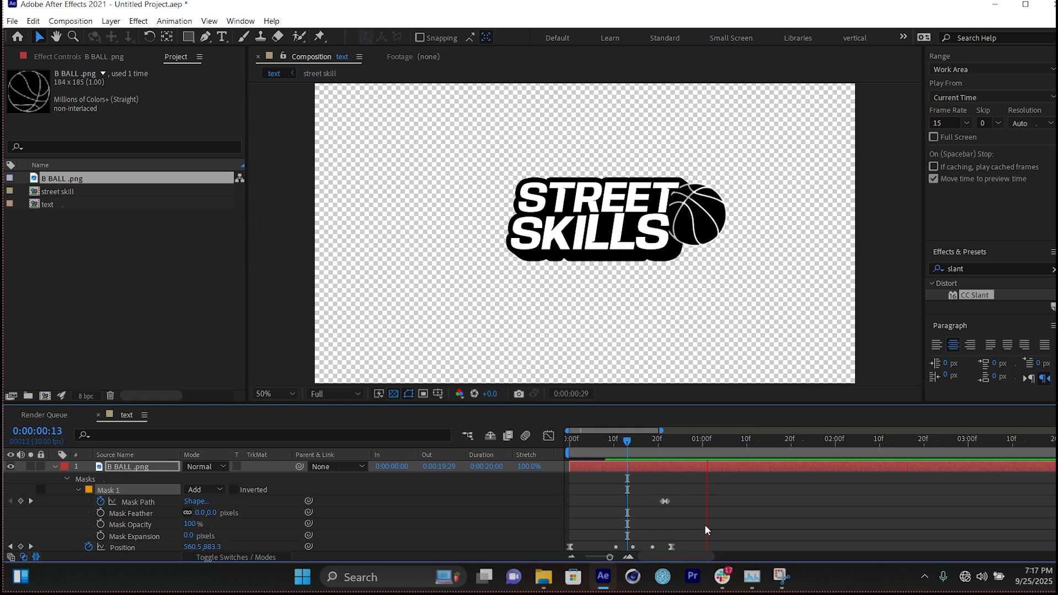
pyautogui.press('space')
pyautogui.moveTo(700, 453); pyautogui.dragTo(652, 451)
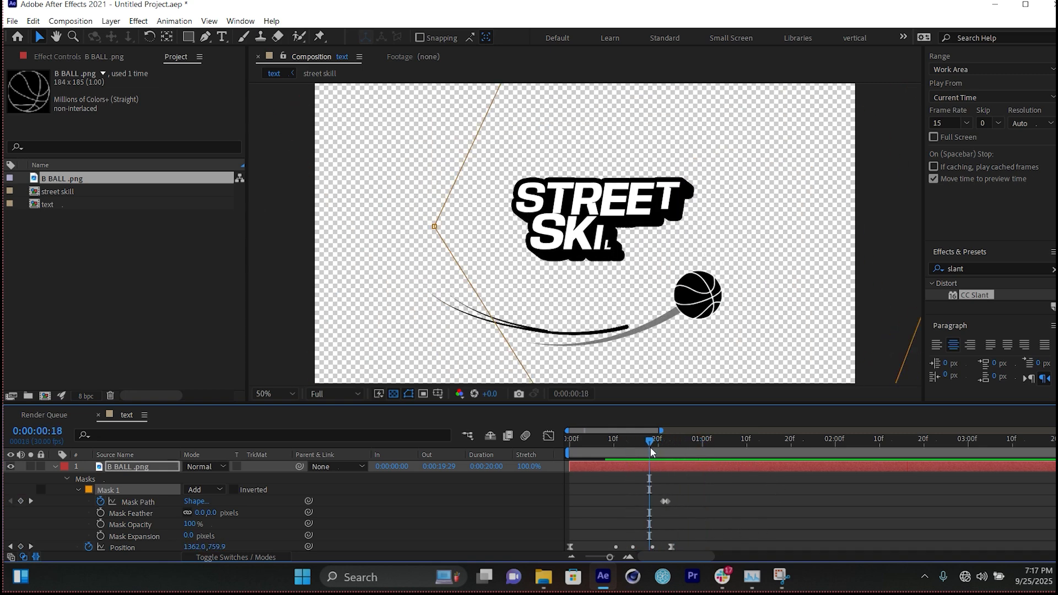
pyautogui.press('space')
pyautogui.press('space')
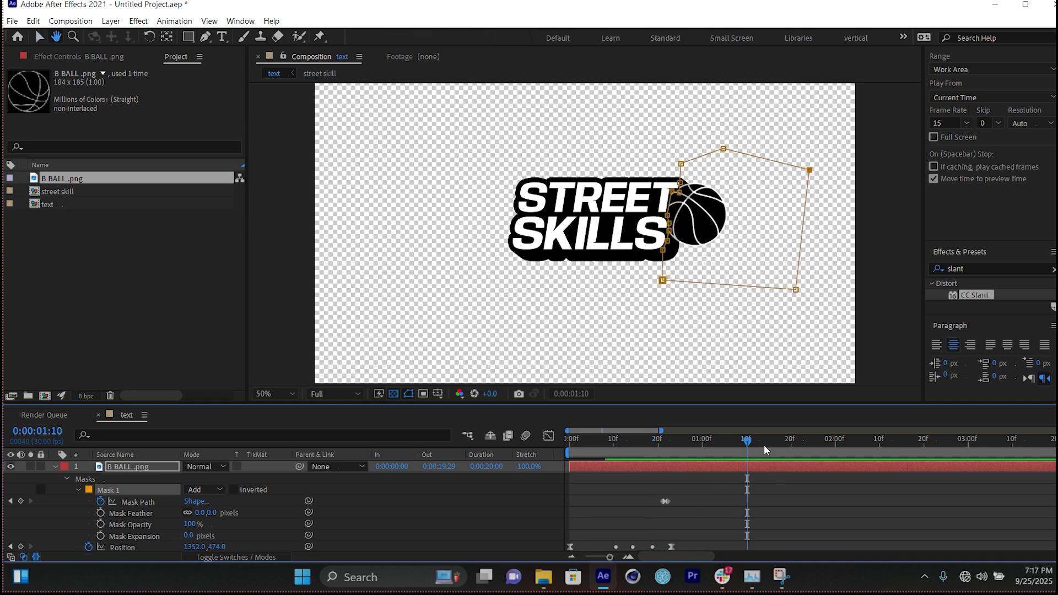
pyautogui.press('space')
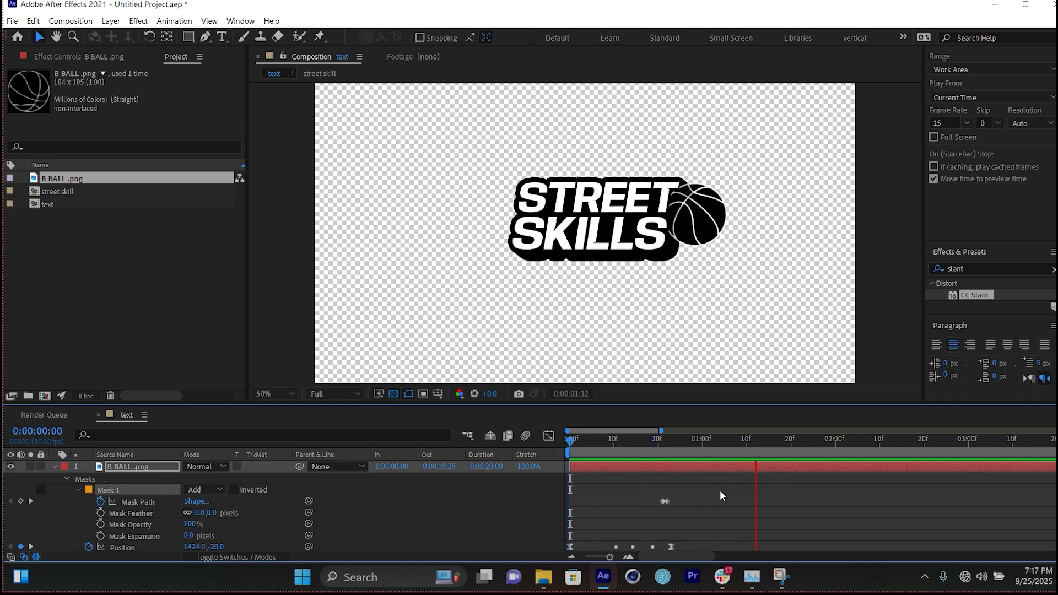
pyautogui.press('space')
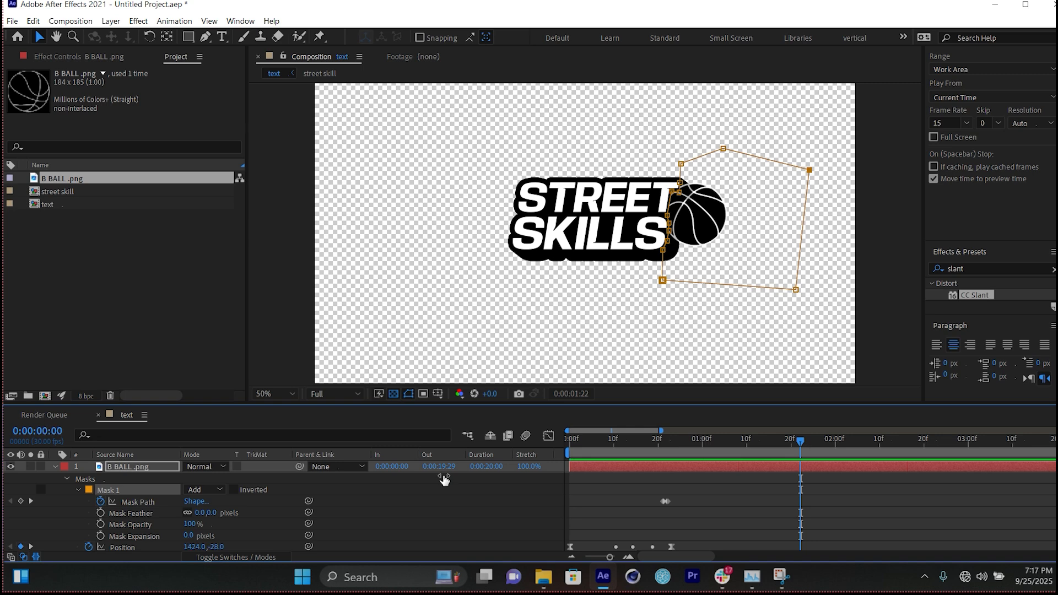
pyautogui.press('space')
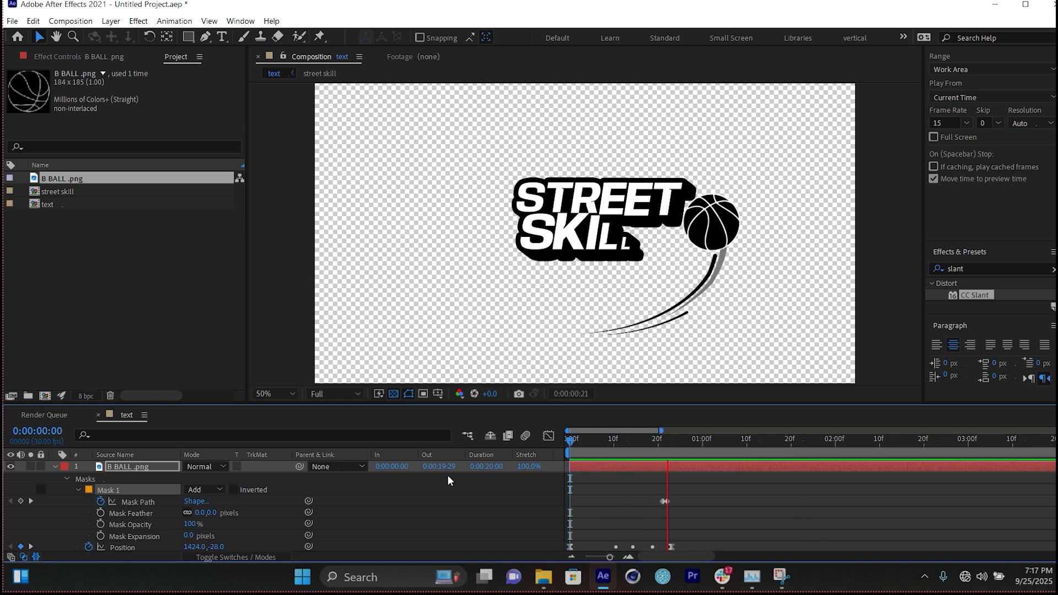
pyautogui.moveTo(581, 442); pyautogui.dragTo(596, 471)
pyautogui.press('space')
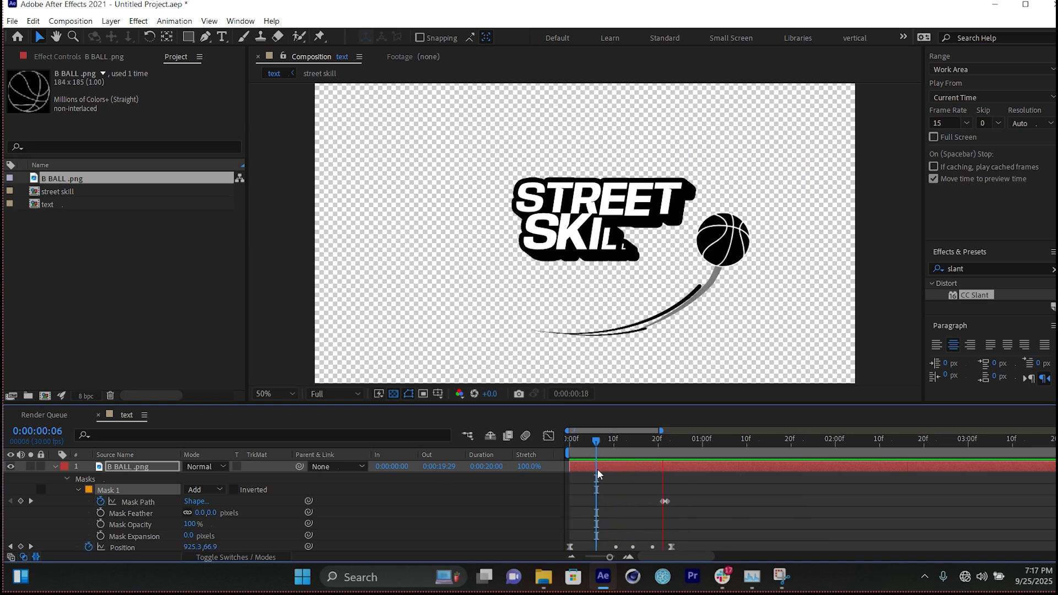
pyautogui.press('space')
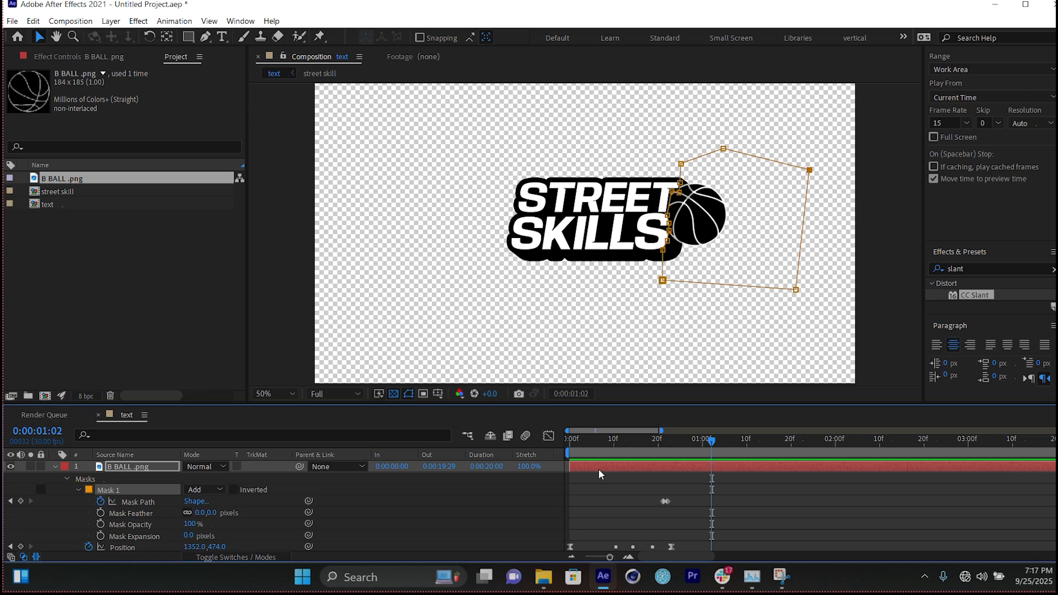